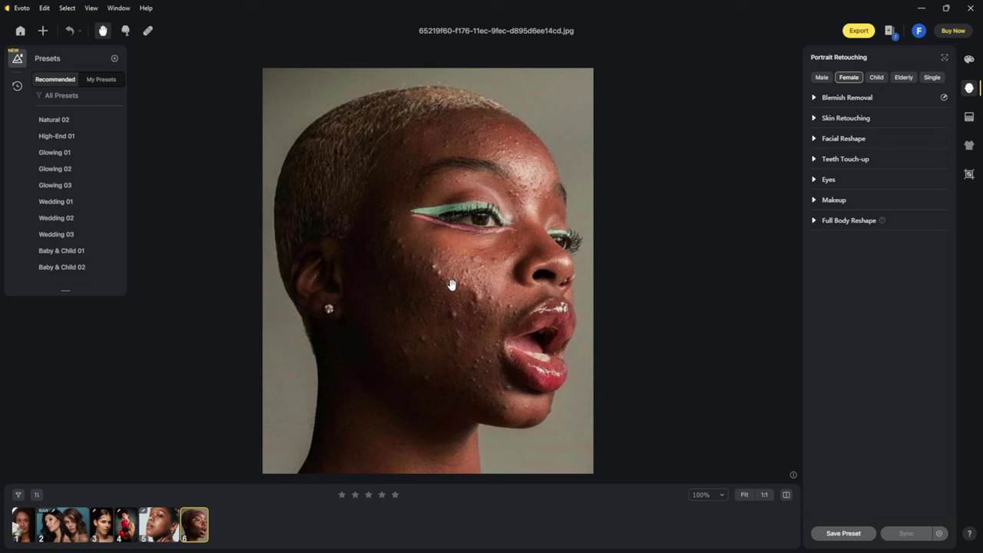
Browse the portraits in the filmstrip, from the first through the acne close-up to the boxing-glove photo.
click(24, 529)
click(50, 531)
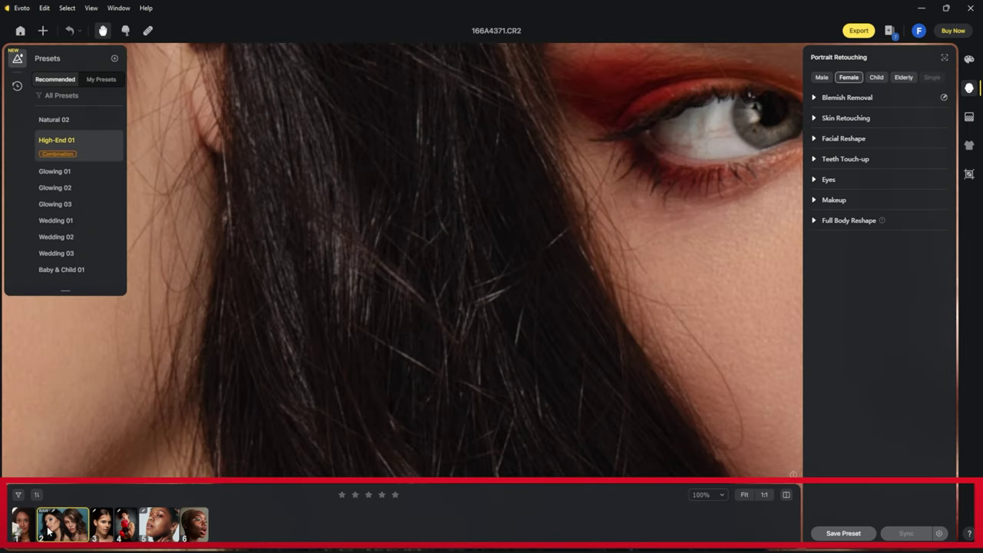
click(103, 529)
click(192, 530)
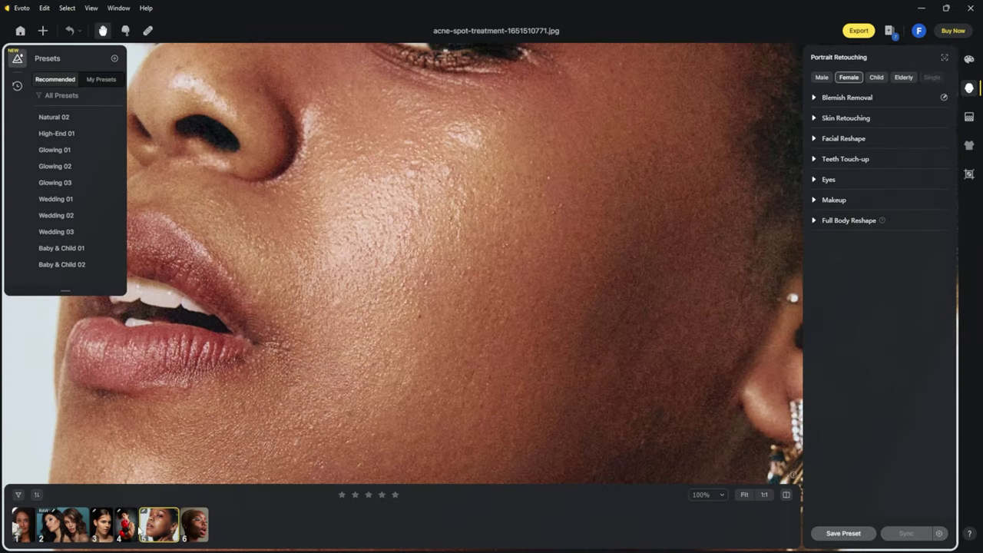
click(125, 528)
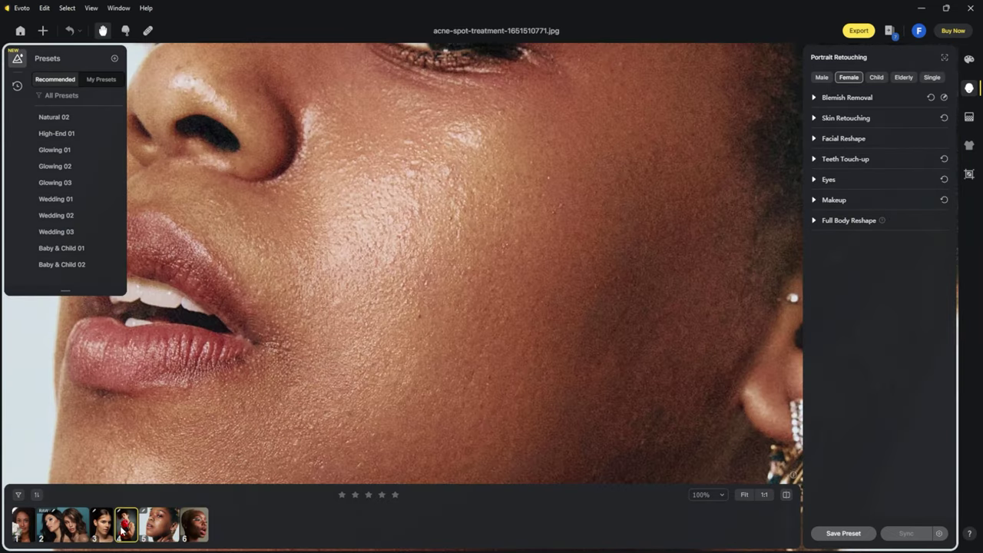
Zoom on the boxing-glove photo, then open the third portrait, the woman with swept-back hair.
scroll(289, 303, down, 3)
scroll(291, 303, down, 2)
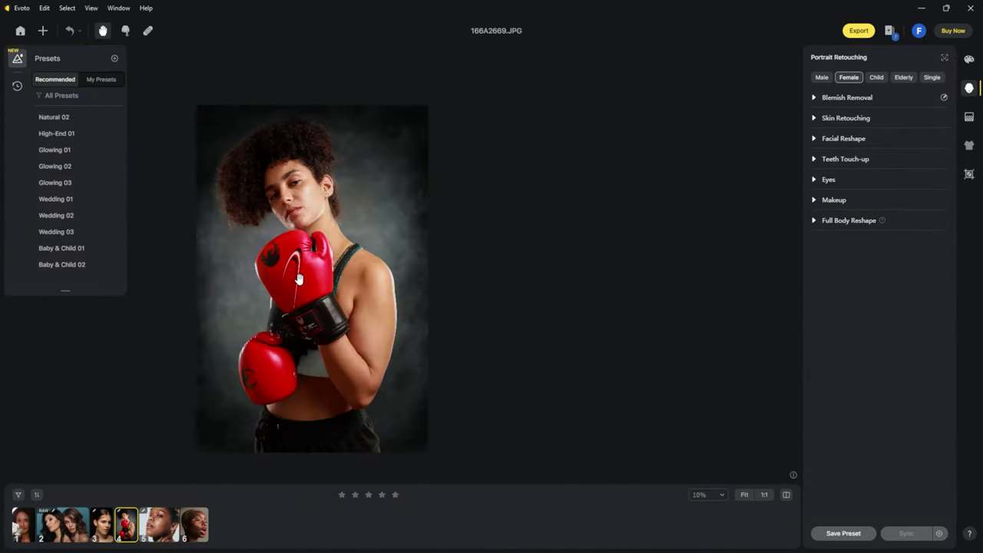
scroll(292, 303, up, 1)
scroll(291, 309, up, 1)
scroll(268, 369, up, 1)
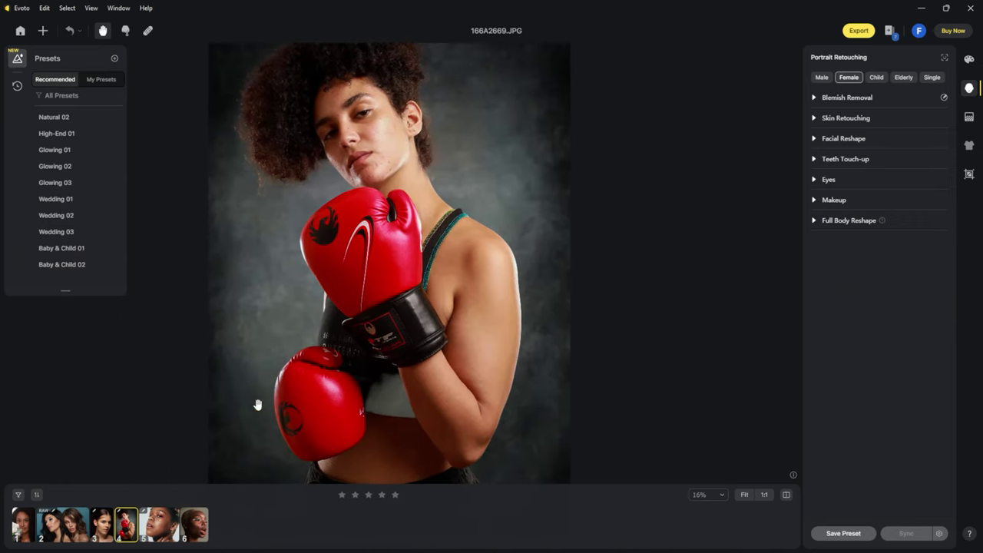
key(Left)
key(Left)
key(Left)
click(101, 525)
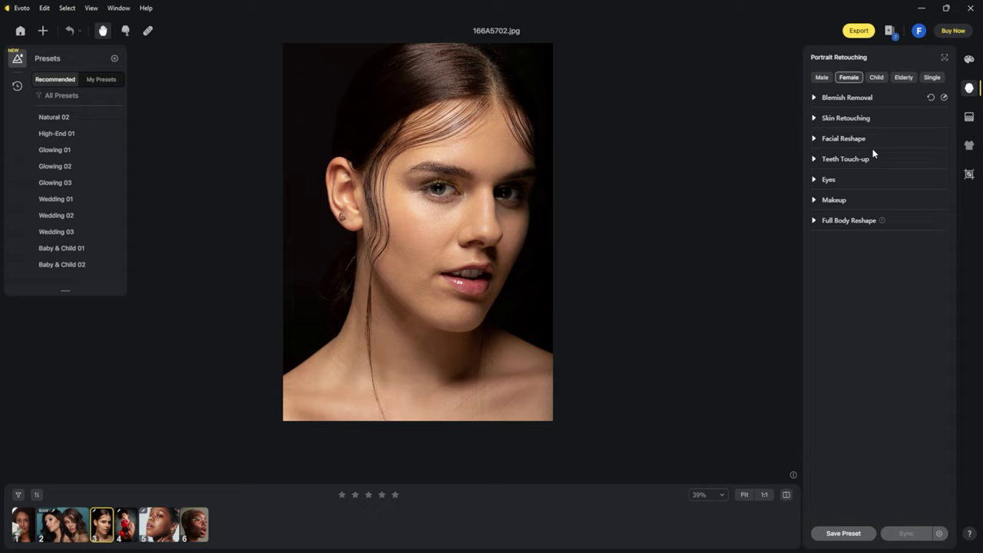
Apply High-End 01 to 166A5702.jpg, expand Blemish Removal, and zoom in on the face.
click(71, 141)
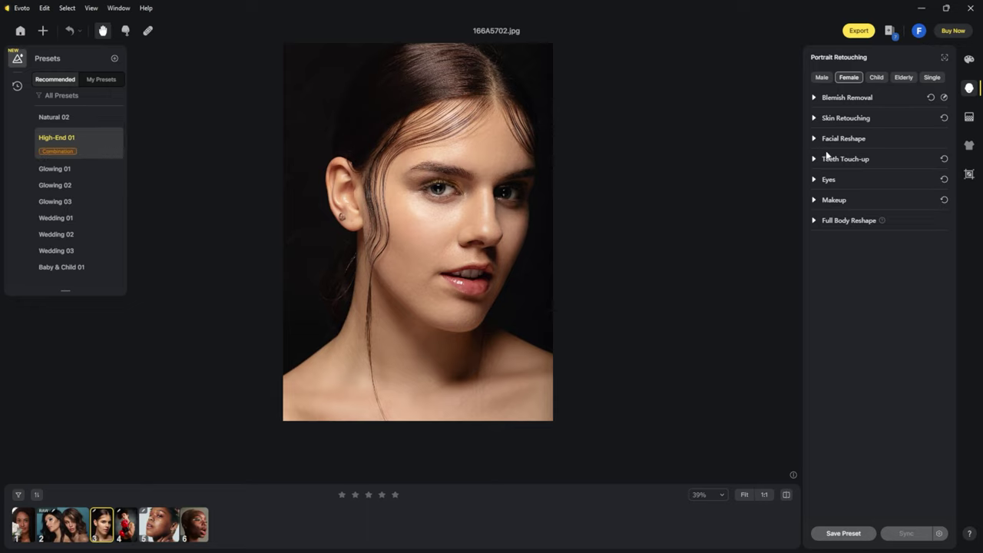
click(815, 98)
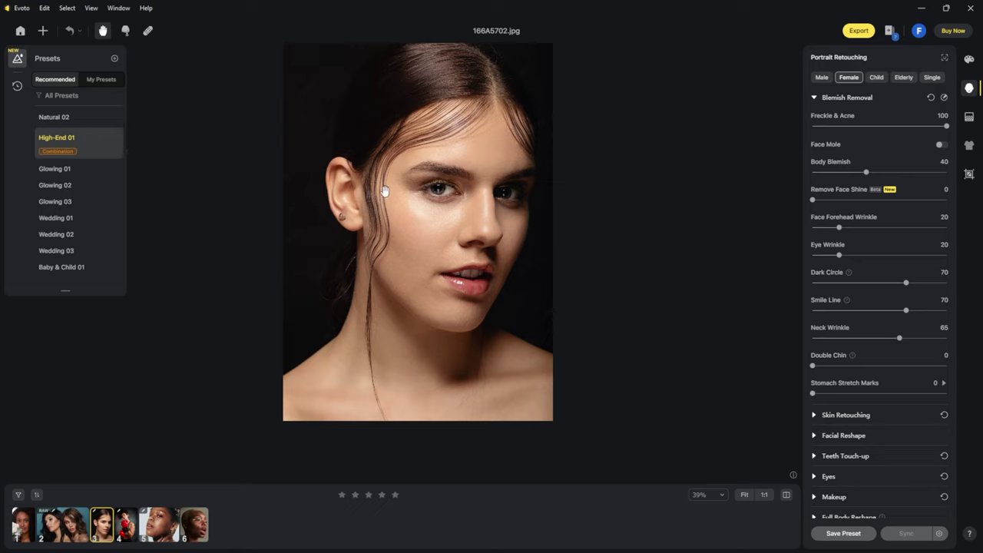
scroll(69, 130, up, 2)
scroll(63, 108, up, 1)
scroll(73, 119, up, 2)
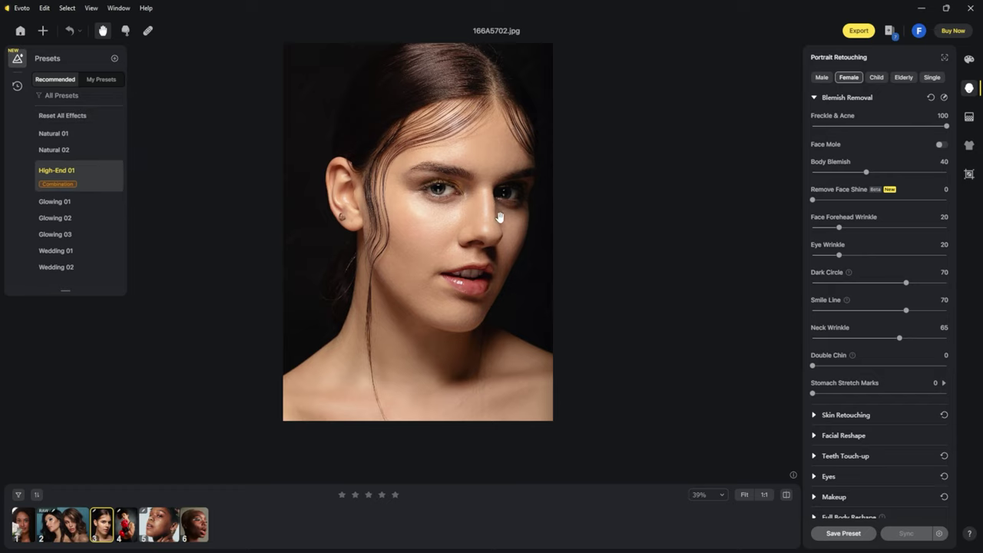
scroll(472, 189, up, 2)
drag(448, 182, 474, 192)
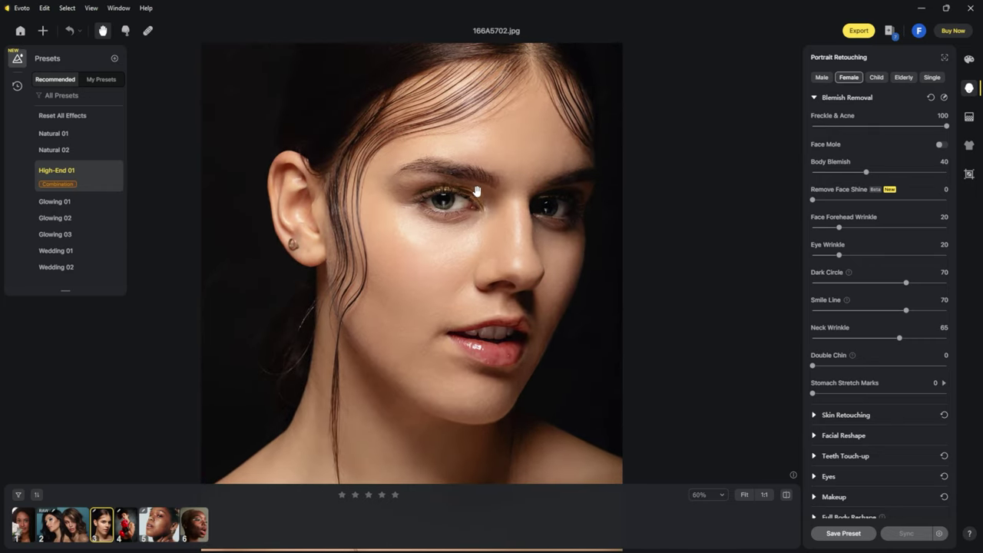
Flip between original and retouched views, then remove the High-End 01 preset so sliders return to 0.
click(786, 498)
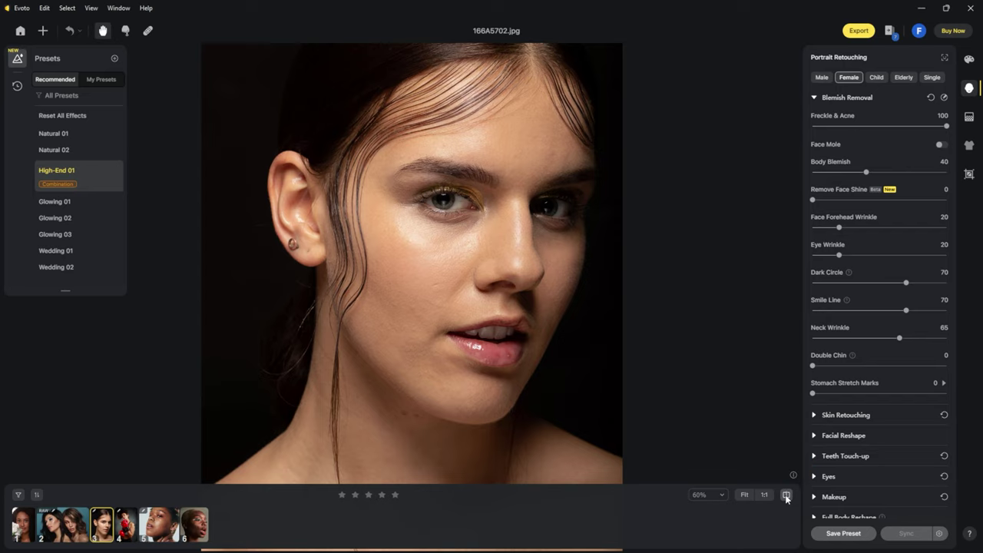
click(785, 498)
click(786, 498)
click(786, 498)
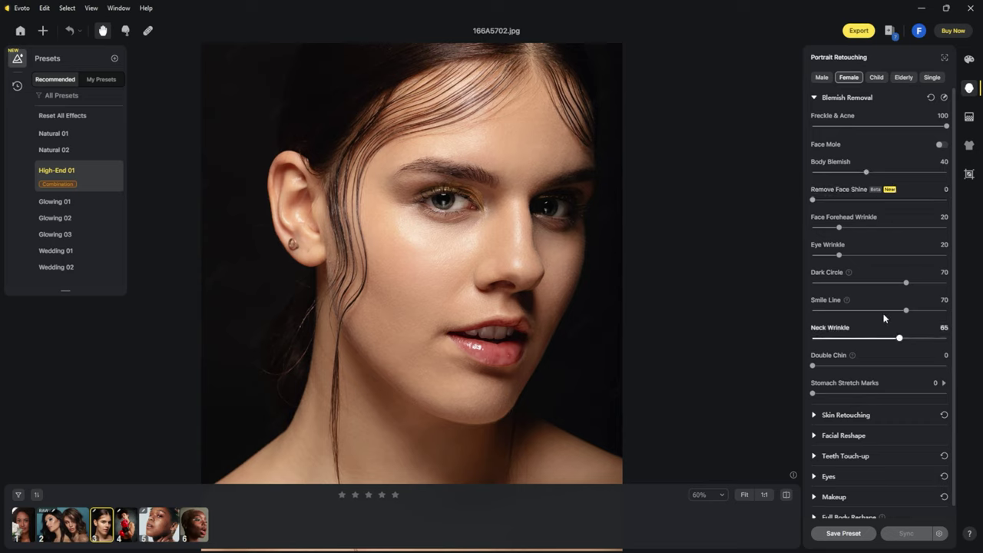
click(64, 119)
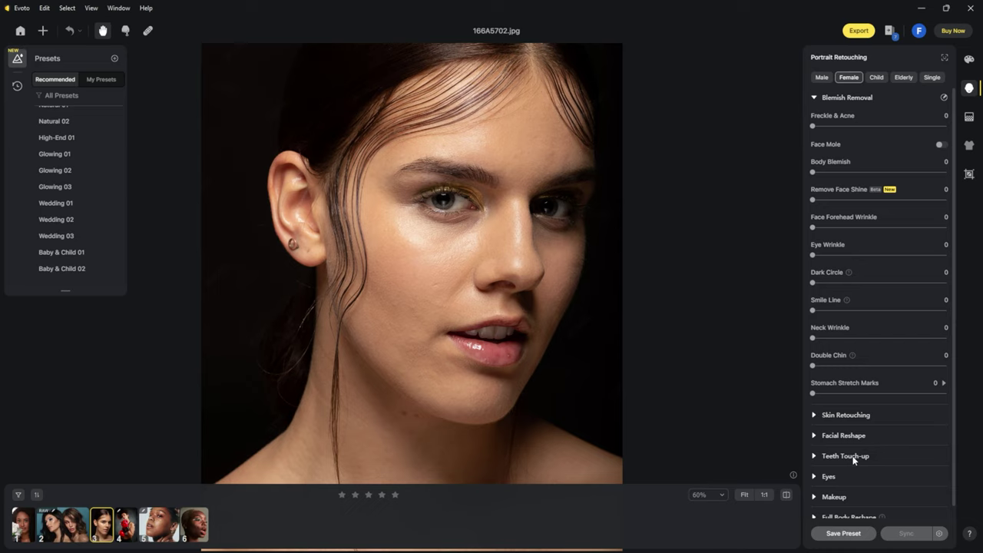
click(55, 156)
drag(812, 126, 887, 126)
drag(866, 172, 886, 172)
click(878, 199)
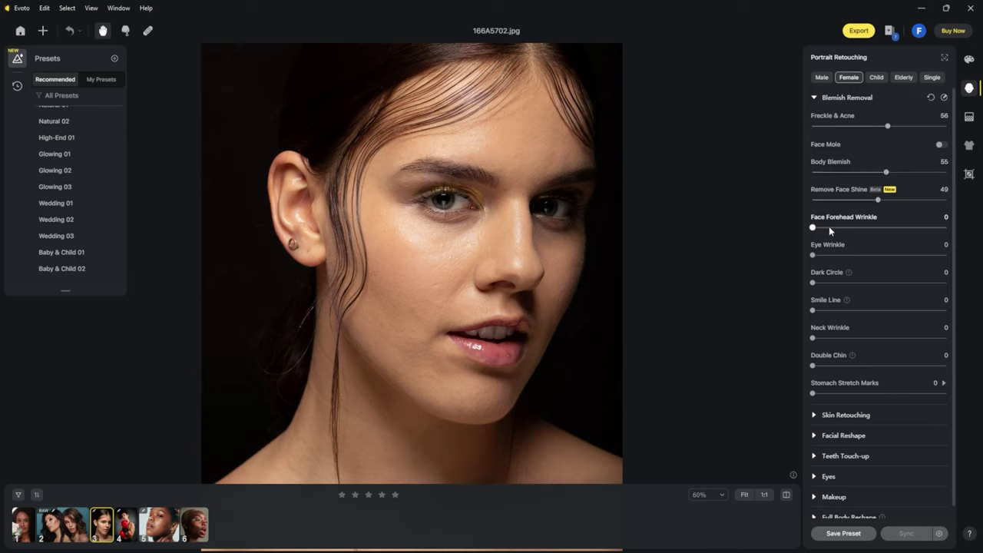
click(880, 228)
click(872, 255)
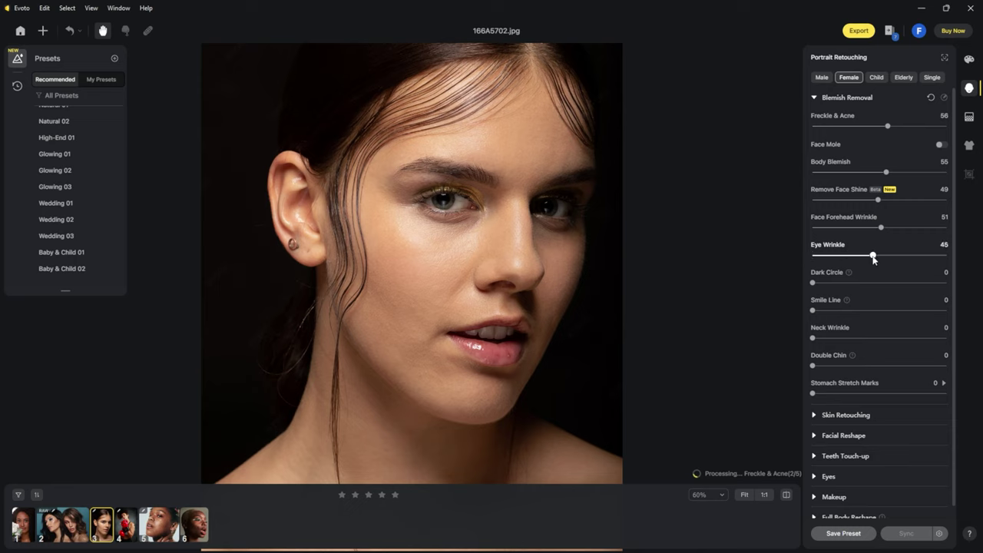
scroll(77, 115, up, 2)
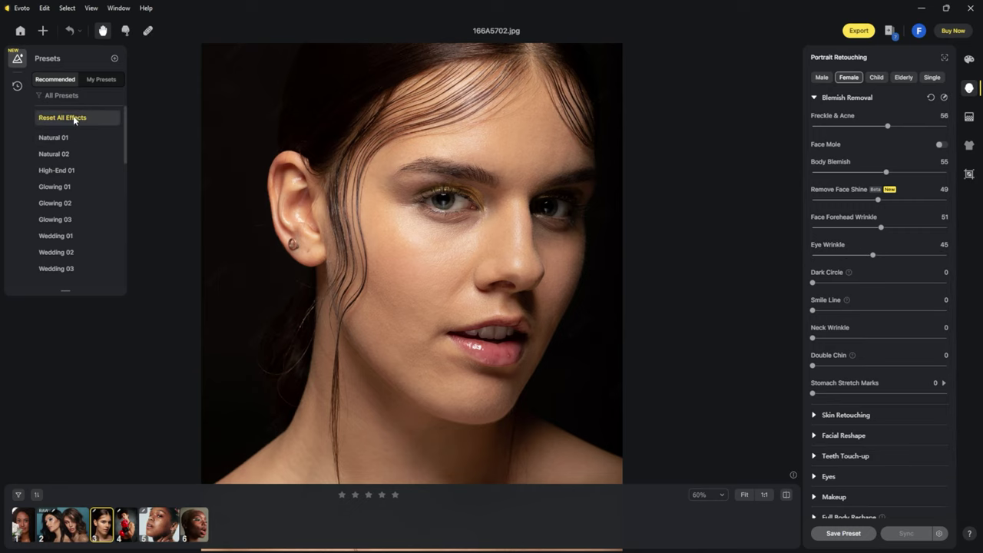
click(59, 97)
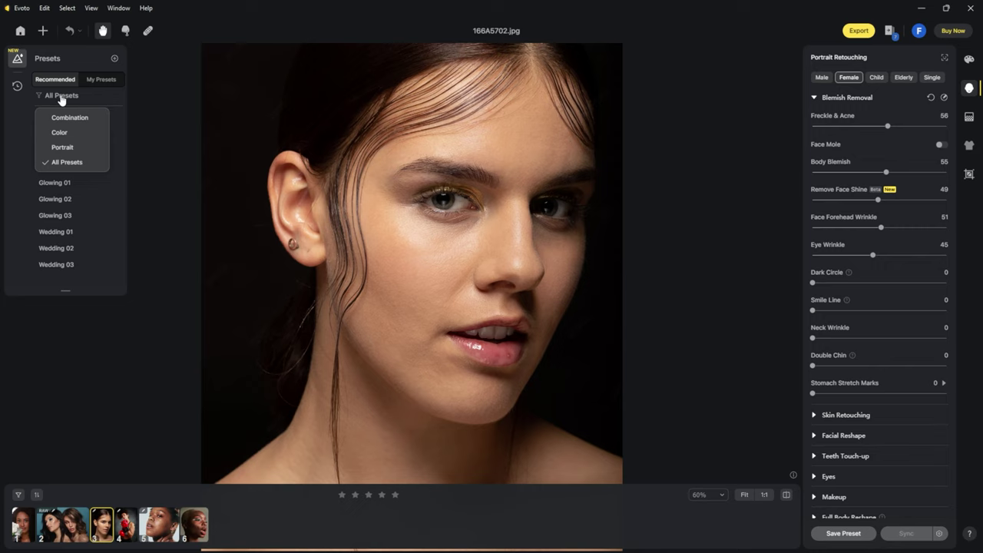
click(67, 98)
click(61, 118)
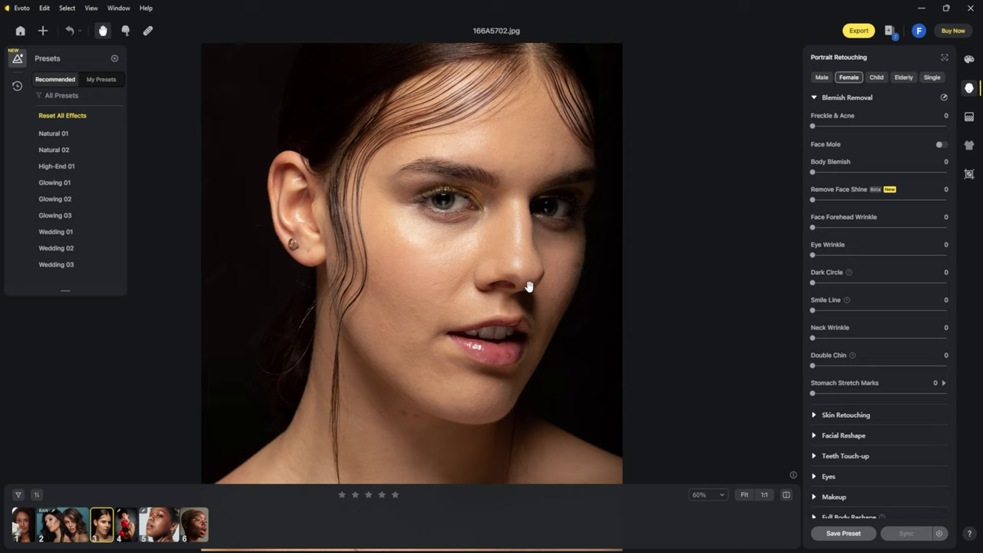
scroll(67, 163, down, 2)
scroll(68, 165, down, 2)
scroll(68, 167, down, 2)
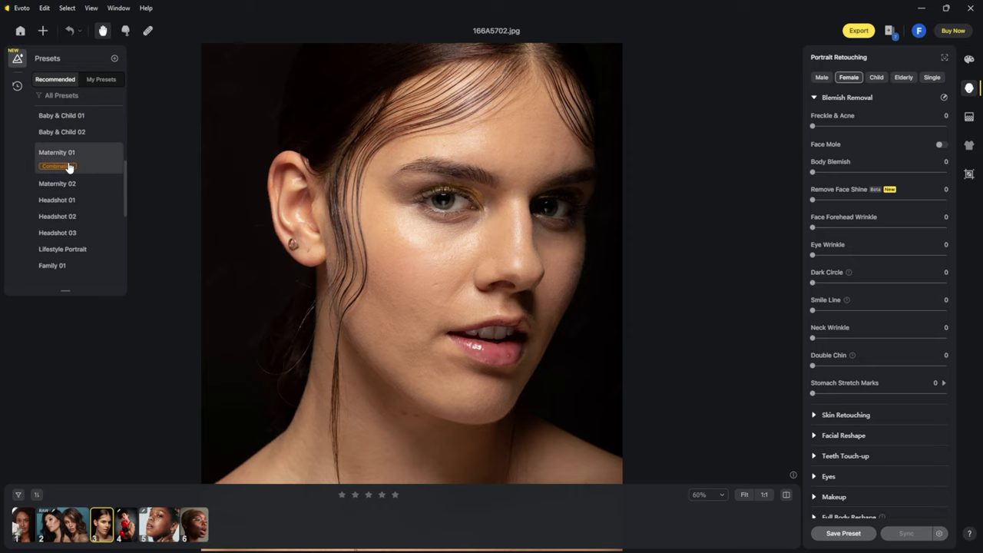
scroll(63, 246, up, 3)
scroll(65, 240, up, 3)
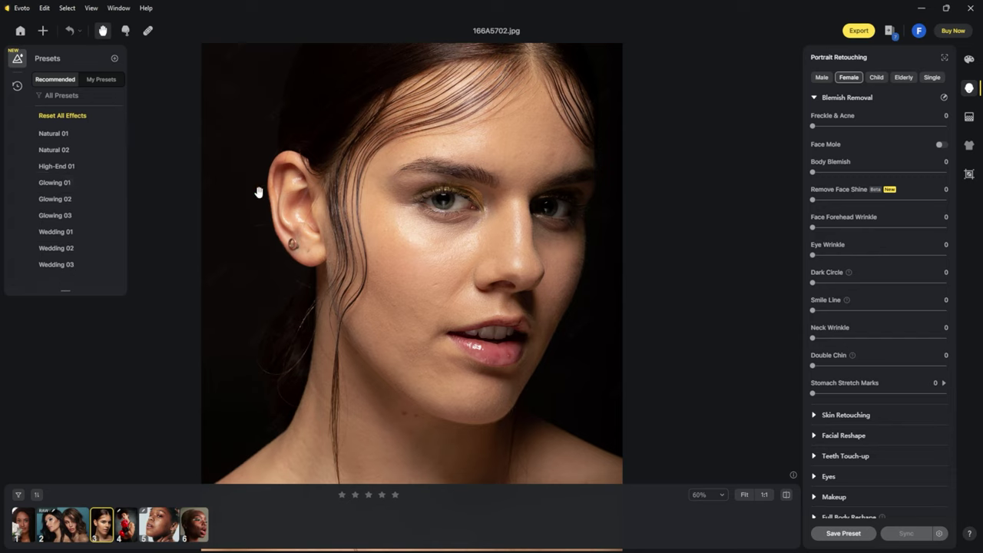
click(199, 531)
Zoom on the green-eyeliner portrait and apply the High-End 01 preset.
scroll(422, 301, up, 2)
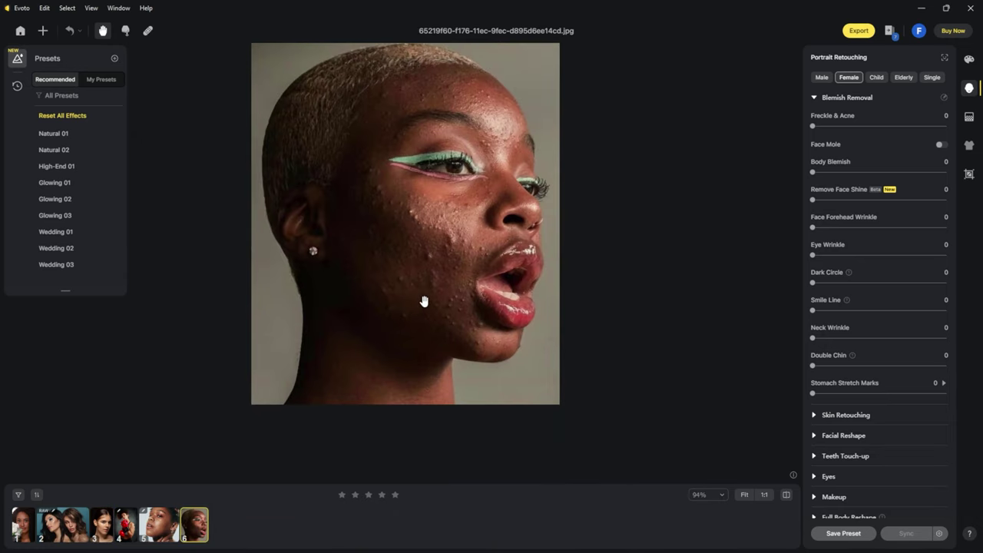
scroll(422, 285, up, 2)
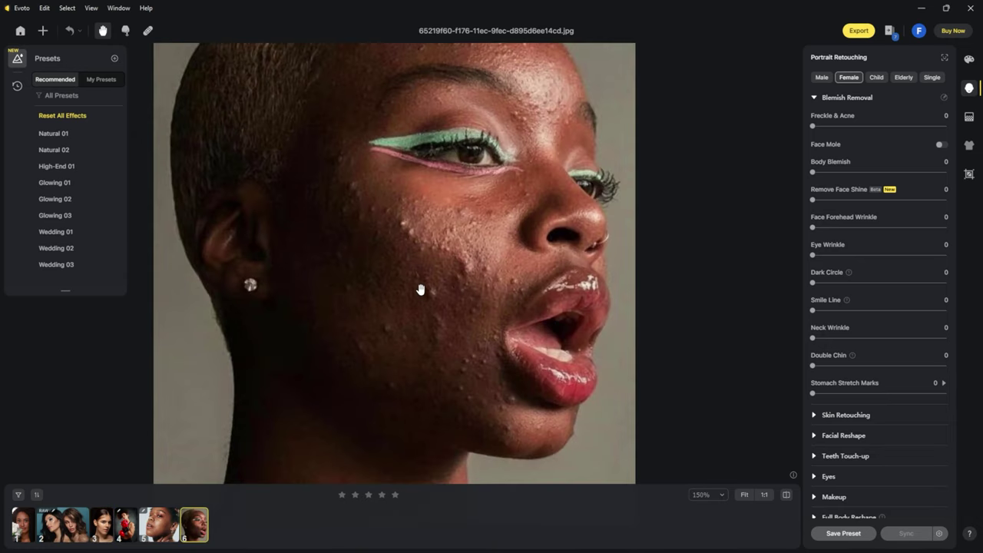
scroll(420, 289, down, 3)
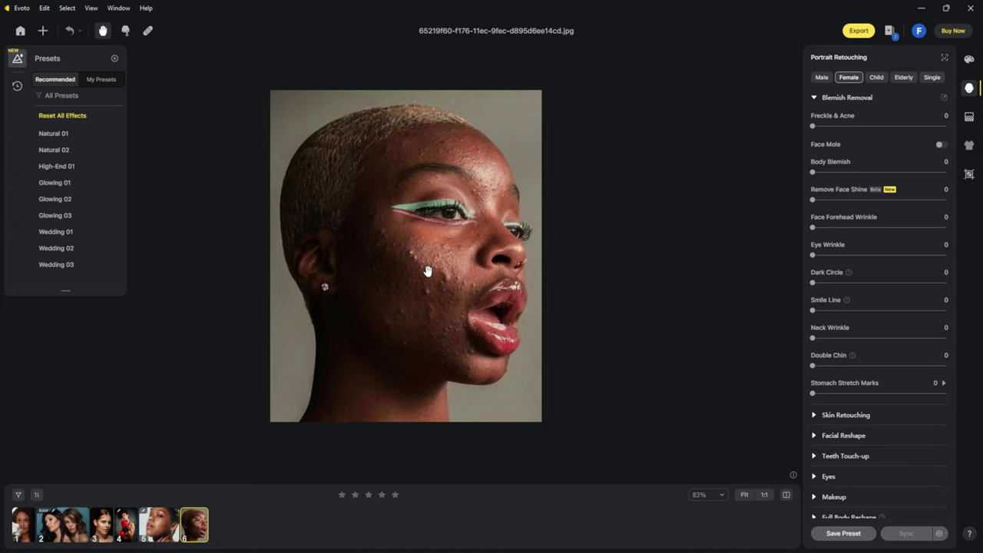
click(63, 174)
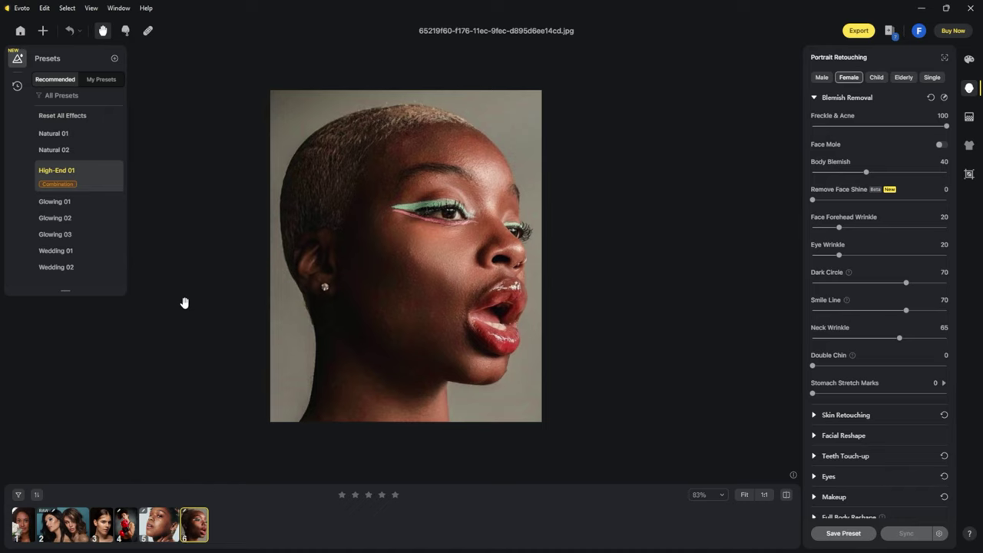
Compare the retouched portrait with the original and zoom to inspect the skin.
click(787, 495)
click(787, 495)
scroll(95, 179, down, 1)
scroll(94, 179, down, 1)
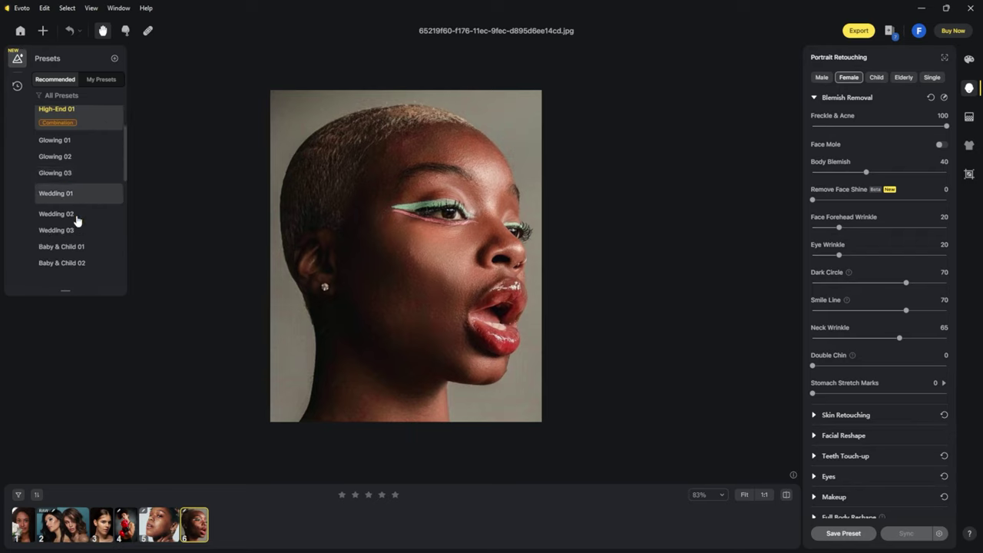
scroll(75, 222, down, 1)
scroll(70, 220, up, 3)
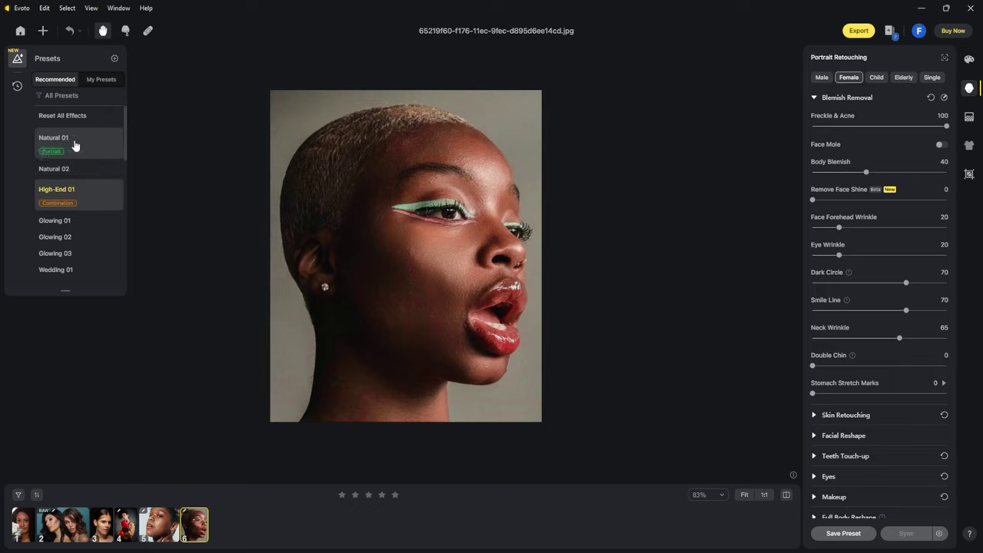
Reset all effects, briefly try the Natural 02 preset, then reset all effects again.
click(75, 116)
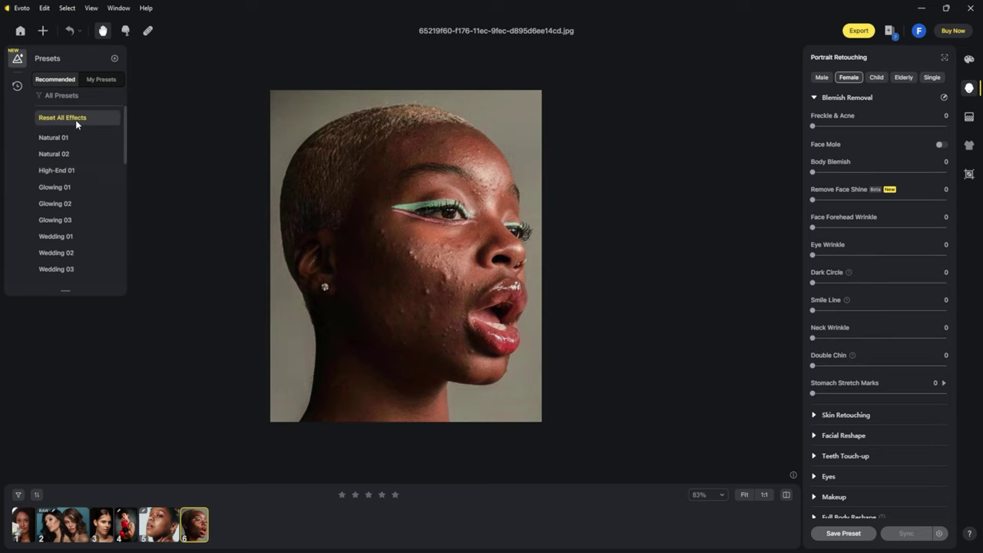
scroll(84, 138, down, 1)
scroll(77, 162, down, 1)
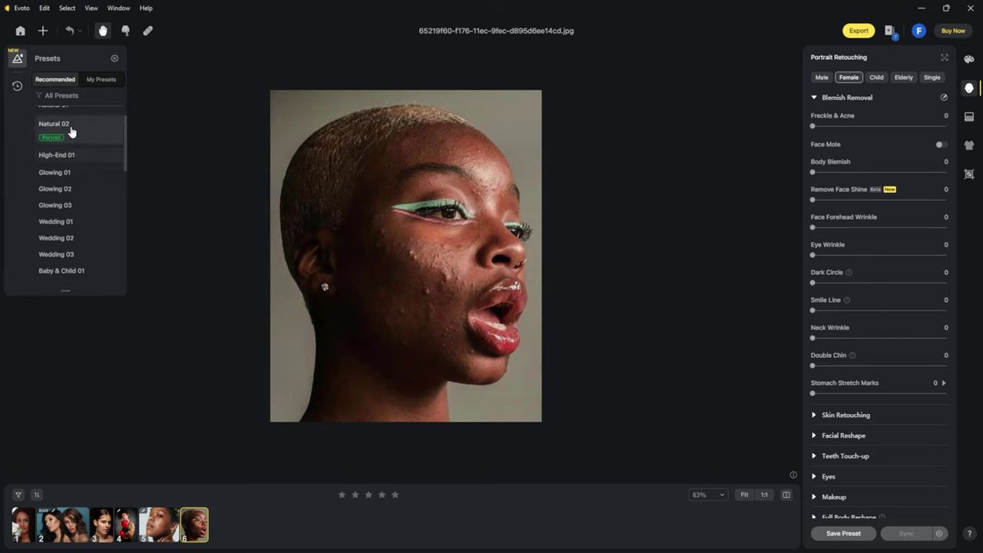
click(73, 130)
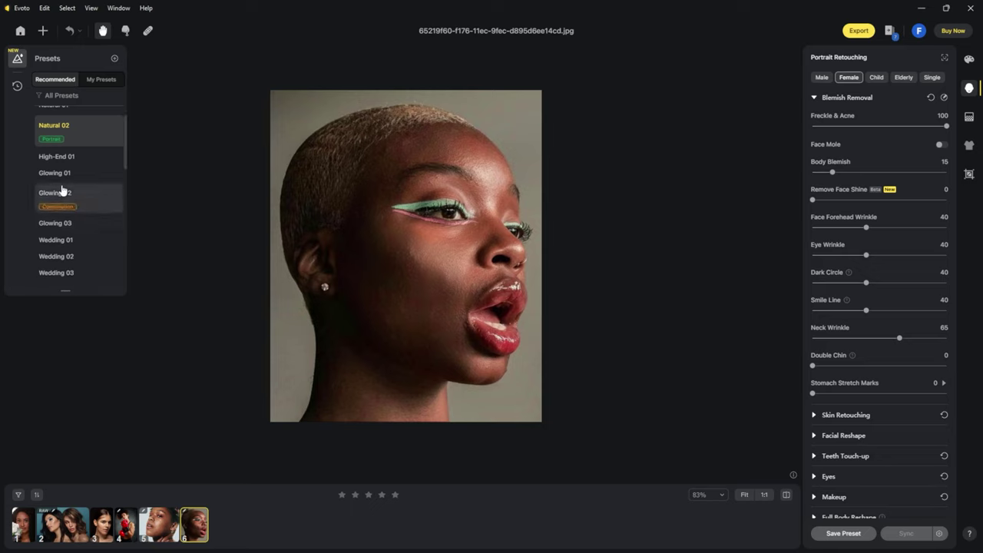
scroll(96, 203, up, 2)
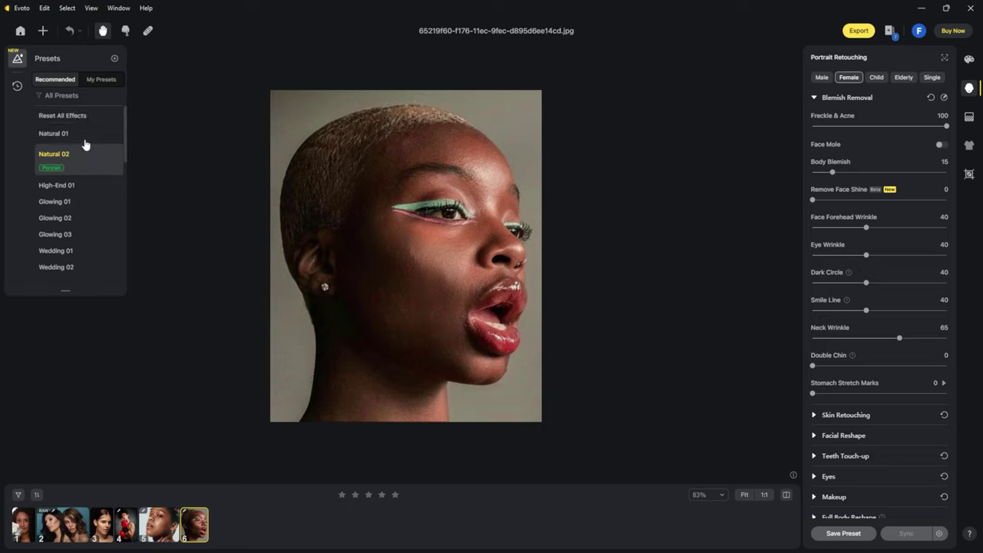
click(71, 117)
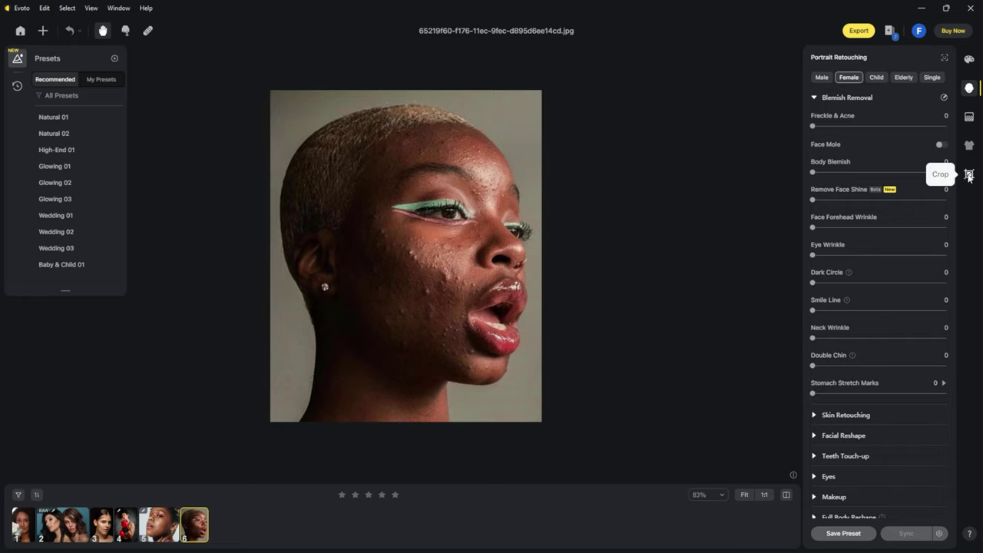
click(969, 176)
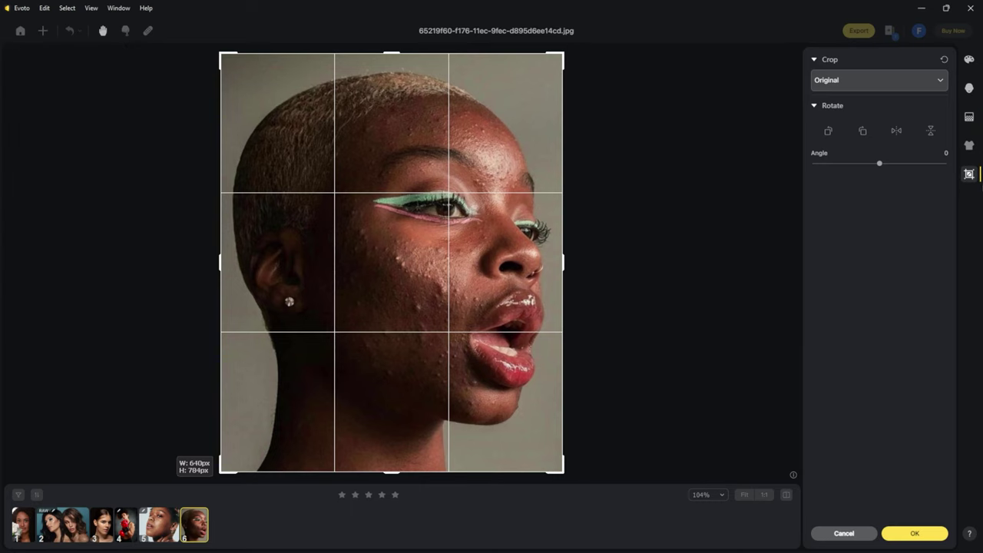
Leave the crop options for the Clothing Adjustment panel, with De-wrinkle Clothing at 0.
click(969, 146)
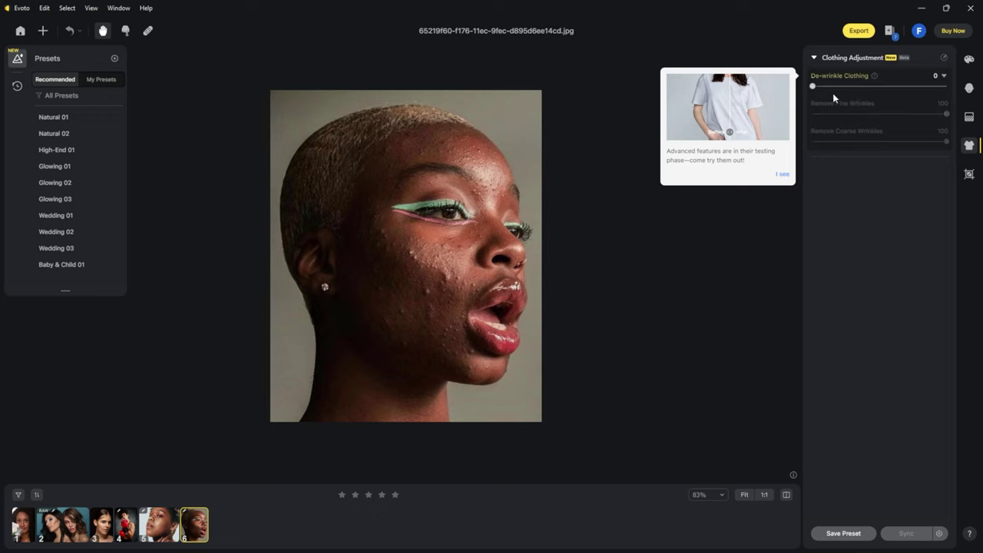
Preview the Fabric02, Transparent, Gray02 and Black headshot backdrops, ending on Fabric02.
click(969, 117)
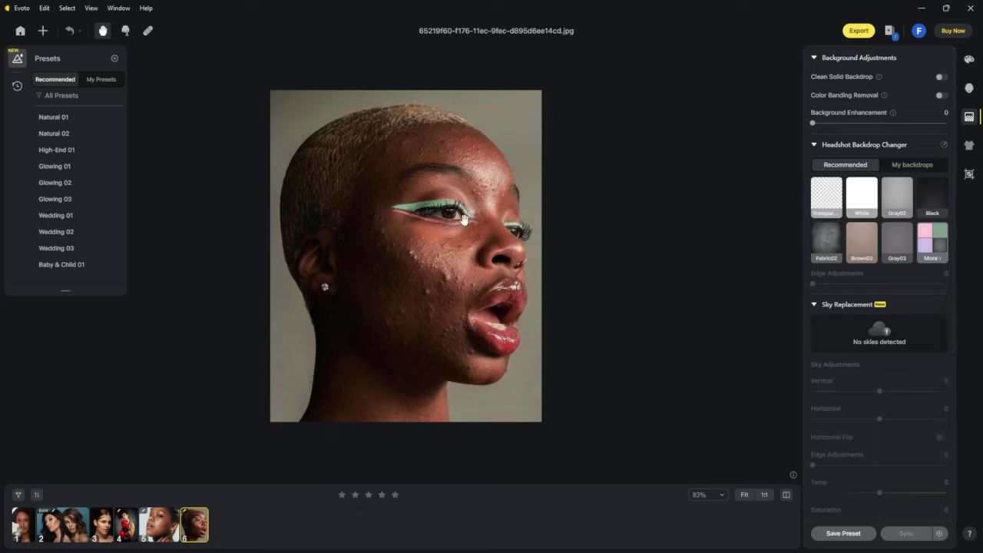
click(825, 243)
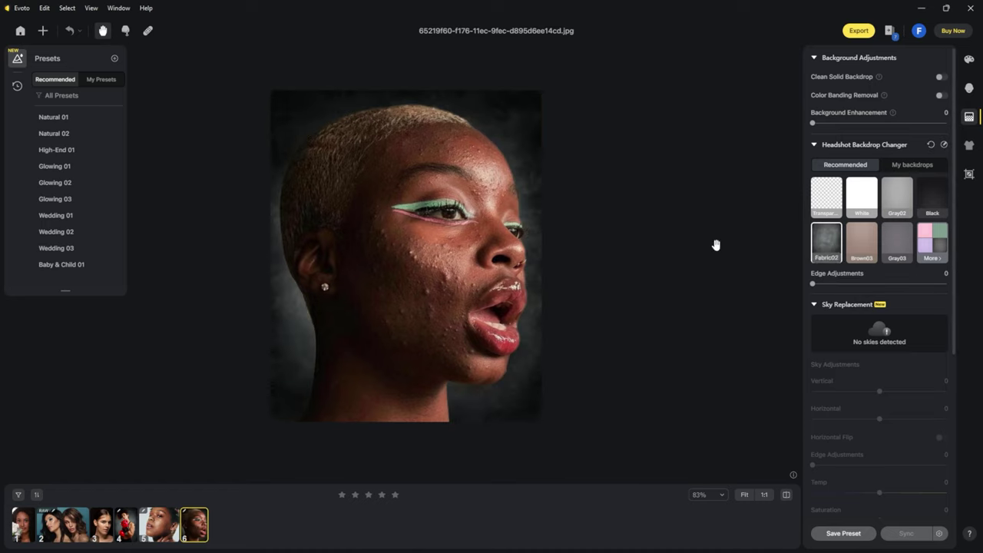
click(829, 201)
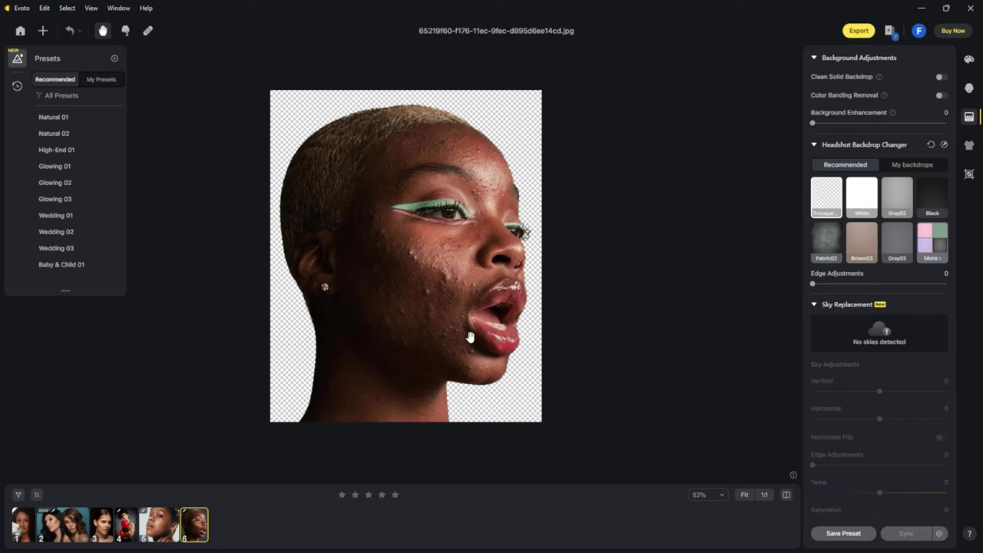
click(902, 192)
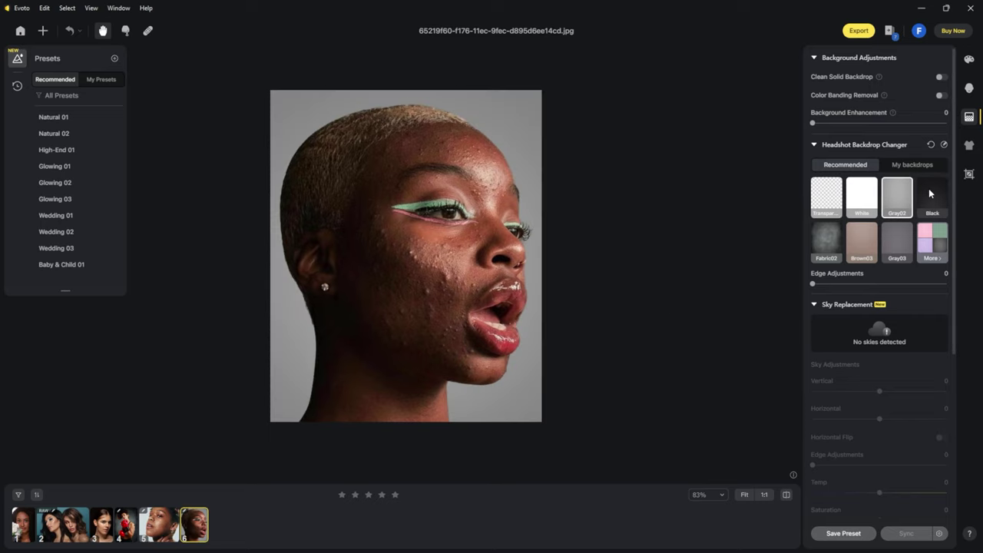
click(929, 192)
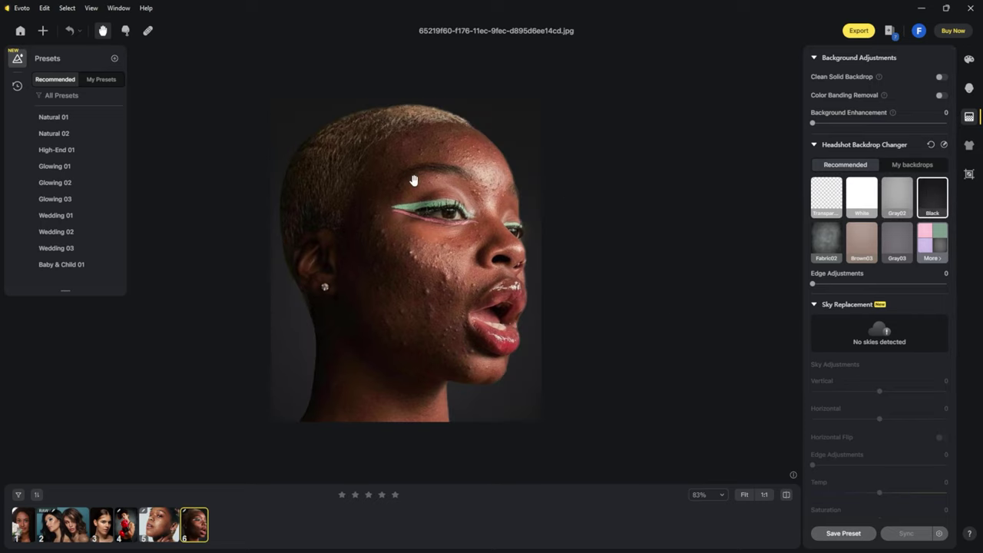
click(826, 244)
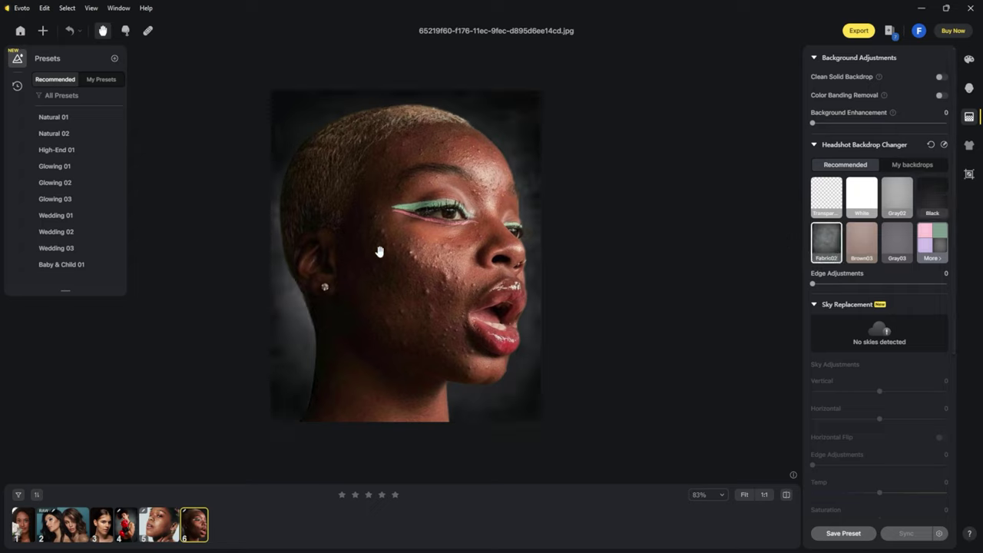
Reset all effects to restore the original background and return to Portrait Retouching.
scroll(69, 188, up, 1)
click(76, 119)
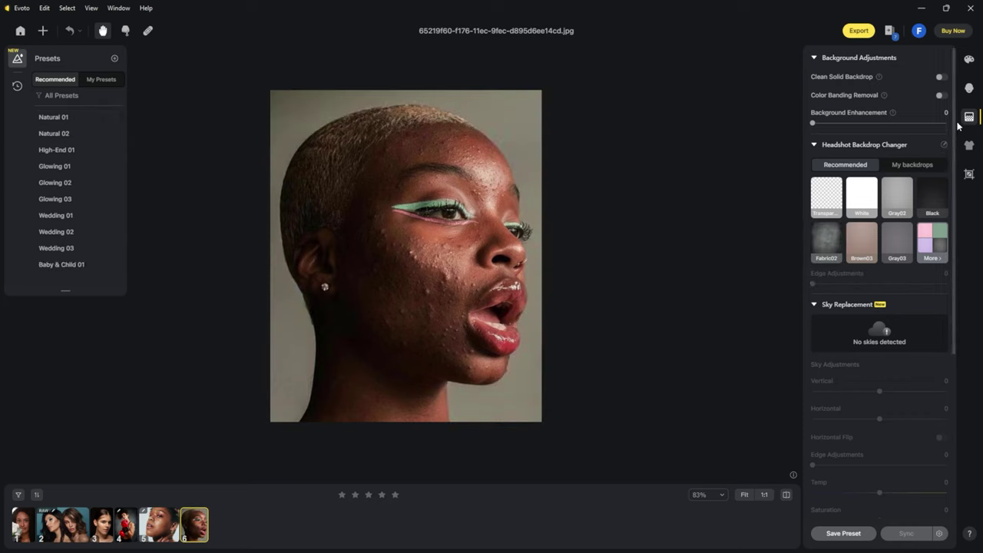
click(970, 89)
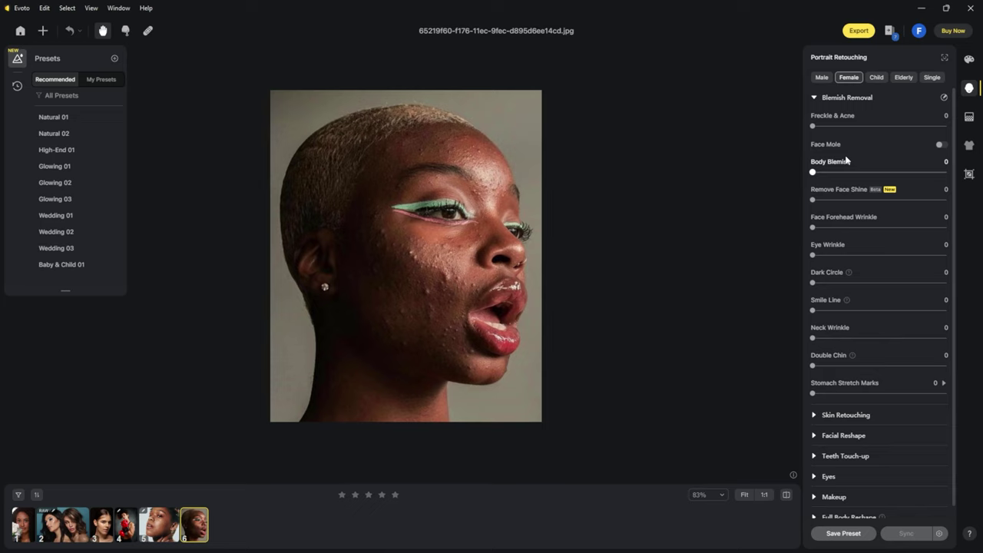
Scroll through Color Adjustments' histogram, filters and Basic tone values, then return to Portrait Retouching.
click(969, 61)
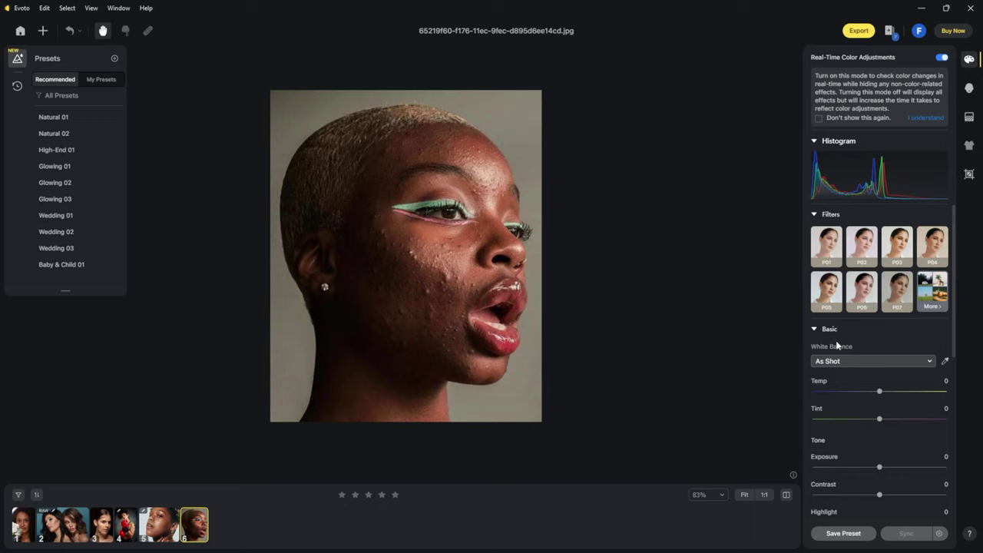
scroll(837, 341, down, 3)
scroll(869, 314, down, 2)
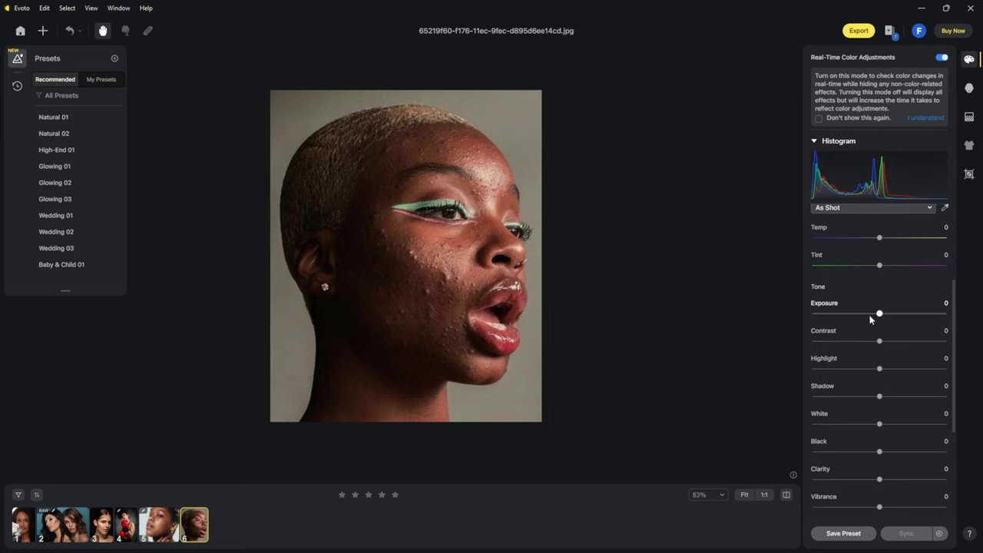
scroll(855, 308, down, 1)
scroll(862, 376, down, 1)
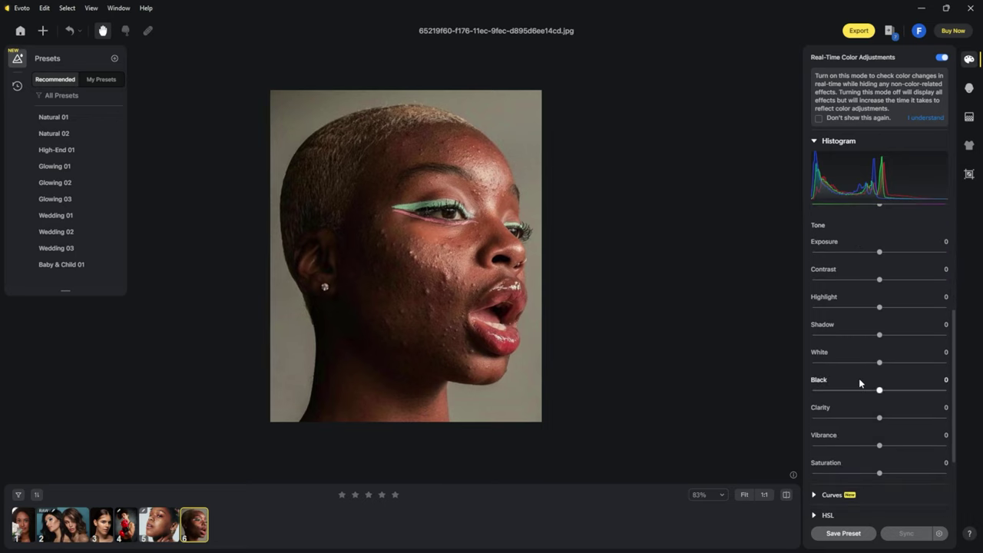
scroll(862, 354, down, 3)
scroll(862, 351, up, 3)
scroll(862, 352, up, 2)
scroll(862, 352, up, 1)
scroll(865, 352, up, 1)
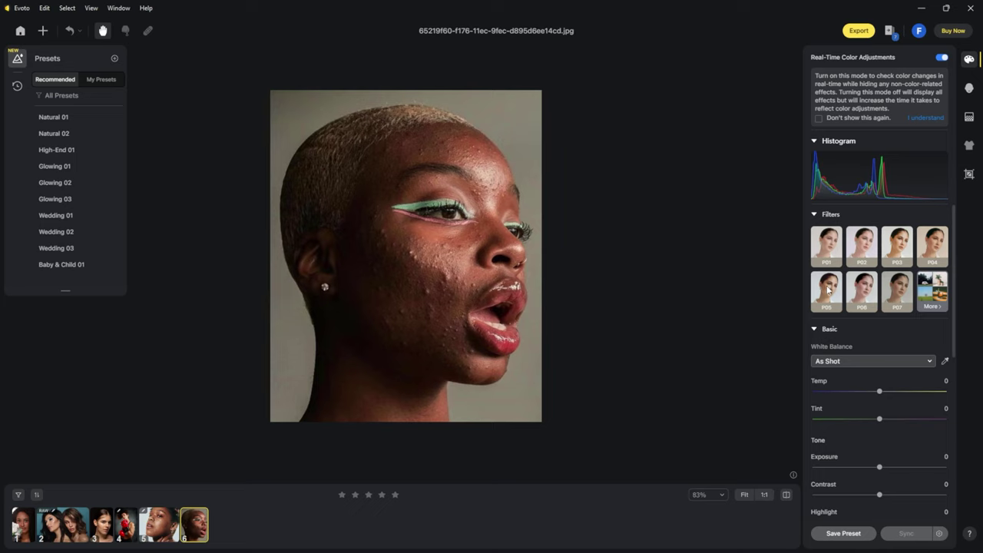
scroll(852, 298, down, 3)
scroll(853, 298, down, 3)
scroll(854, 300, up, 1)
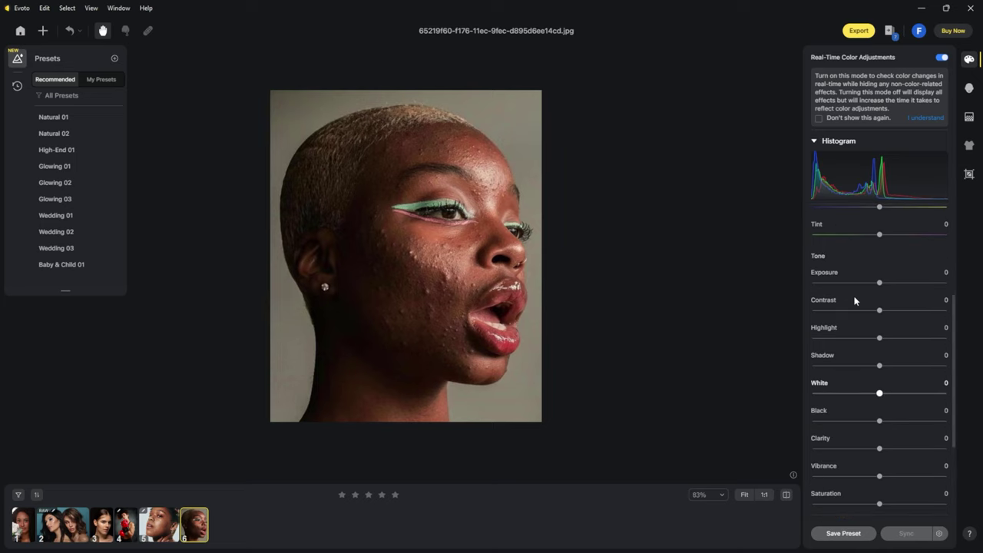
scroll(854, 300, up, 3)
scroll(853, 296, up, 2)
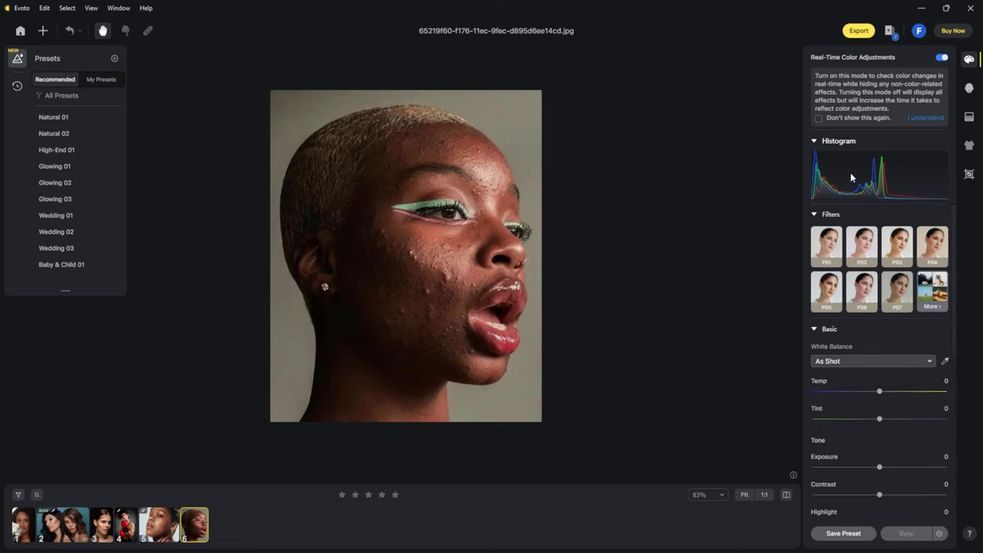
click(969, 90)
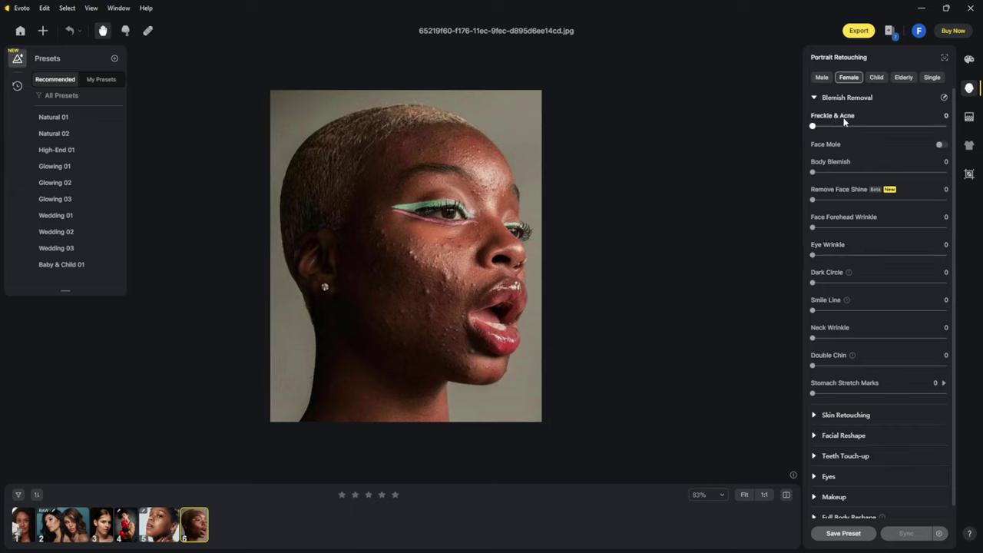
Adjust the Freckle & Acne removal slider, settling it at 77.
click(902, 126)
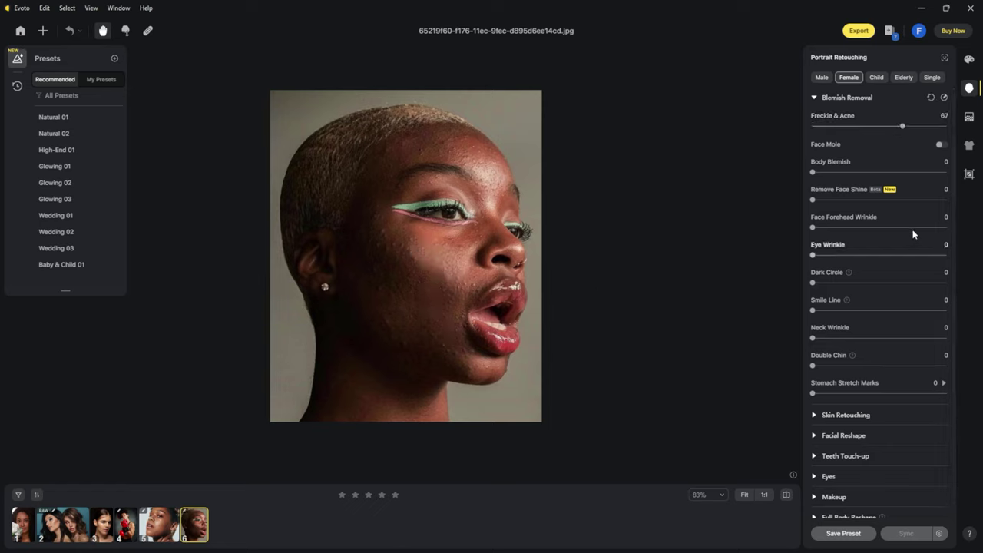
click(874, 126)
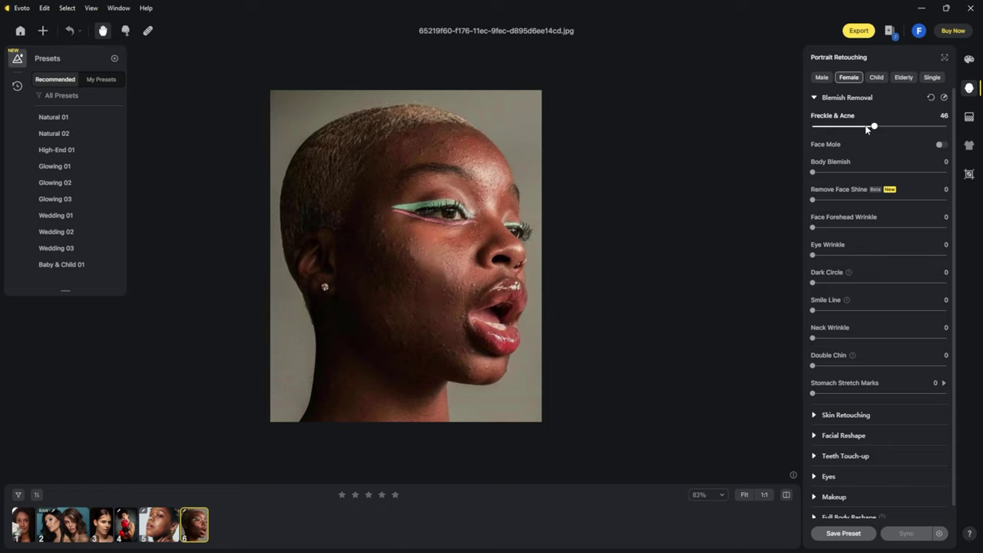
drag(872, 127, 827, 127)
click(944, 125)
click(828, 126)
drag(857, 129, 916, 130)
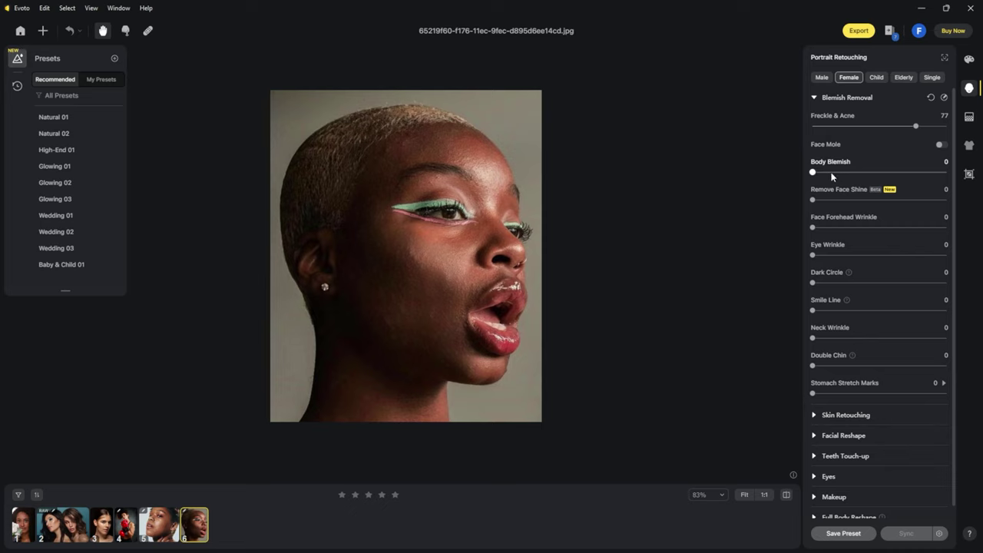
Set Body Blemish 34, Remove Face Shine 56, Eye Wrinkle 58 and Smile Line 39.
click(857, 172)
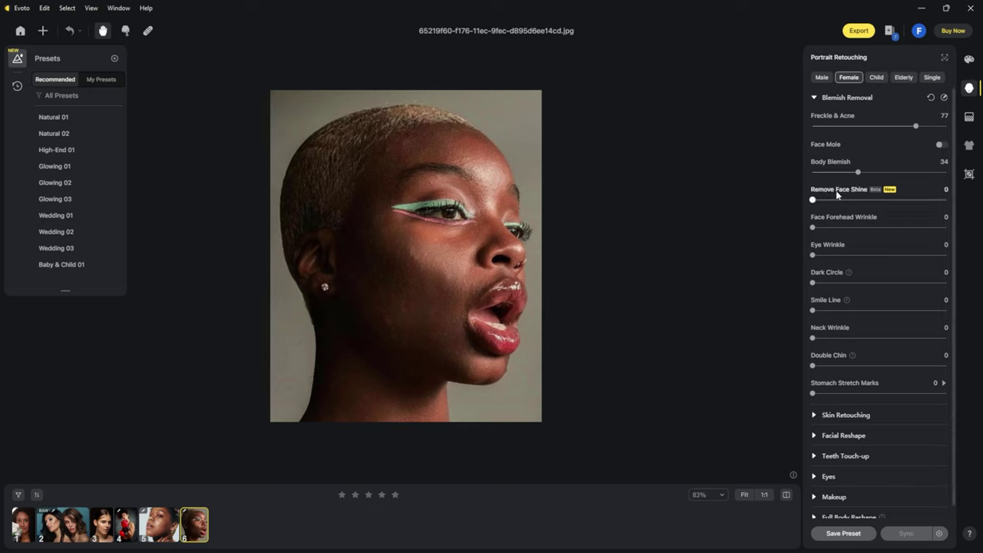
drag(851, 200, 868, 201)
click(888, 201)
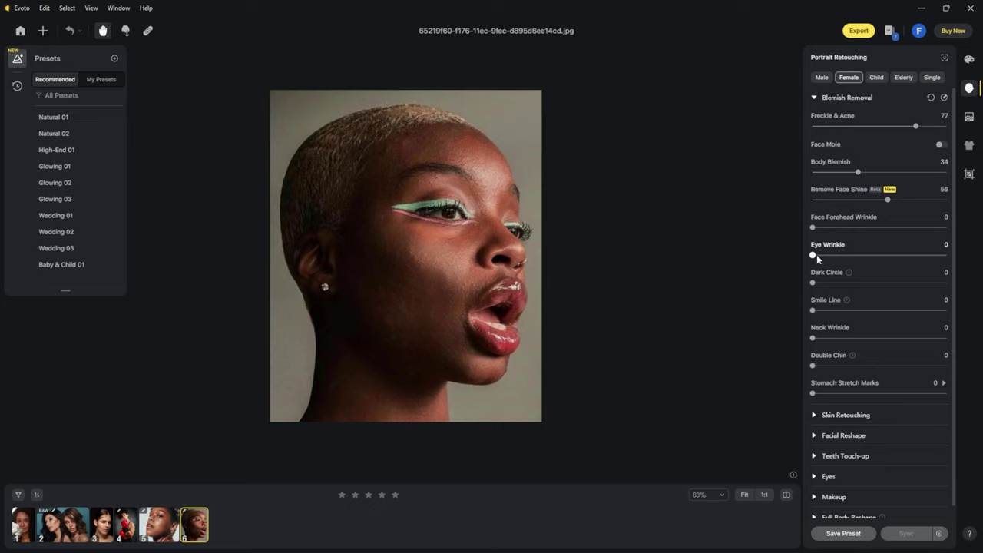
drag(857, 255, 877, 255)
click(890, 256)
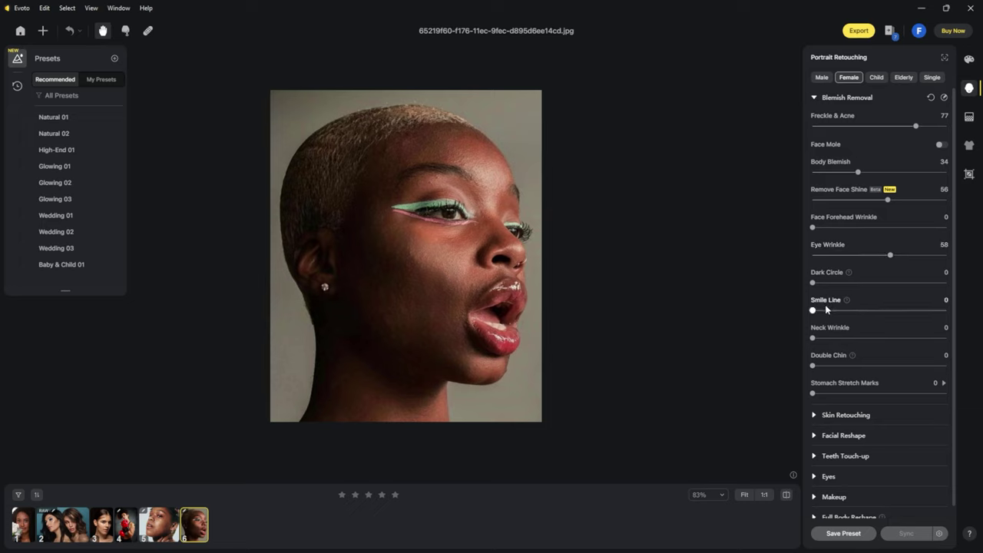
drag(843, 311, 882, 311)
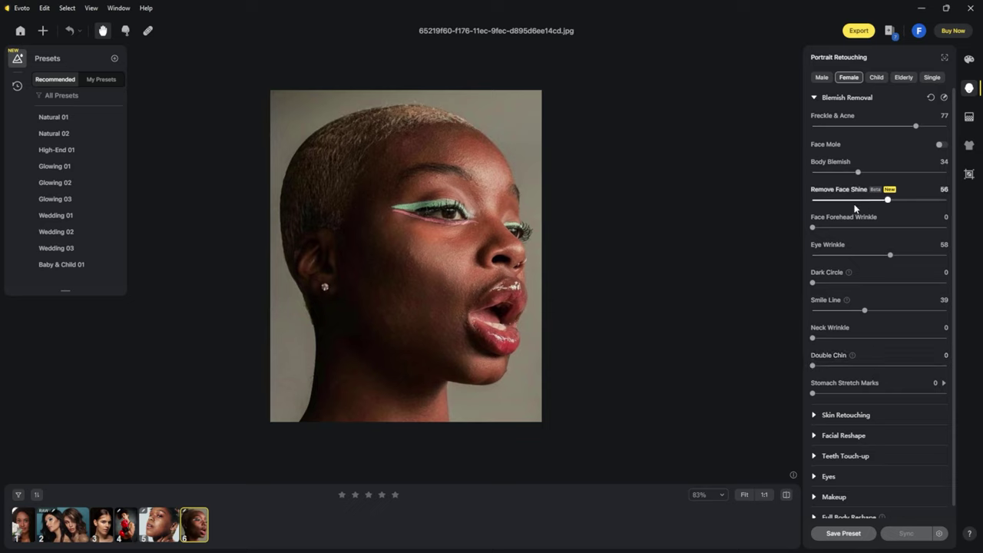
click(815, 98)
click(815, 98)
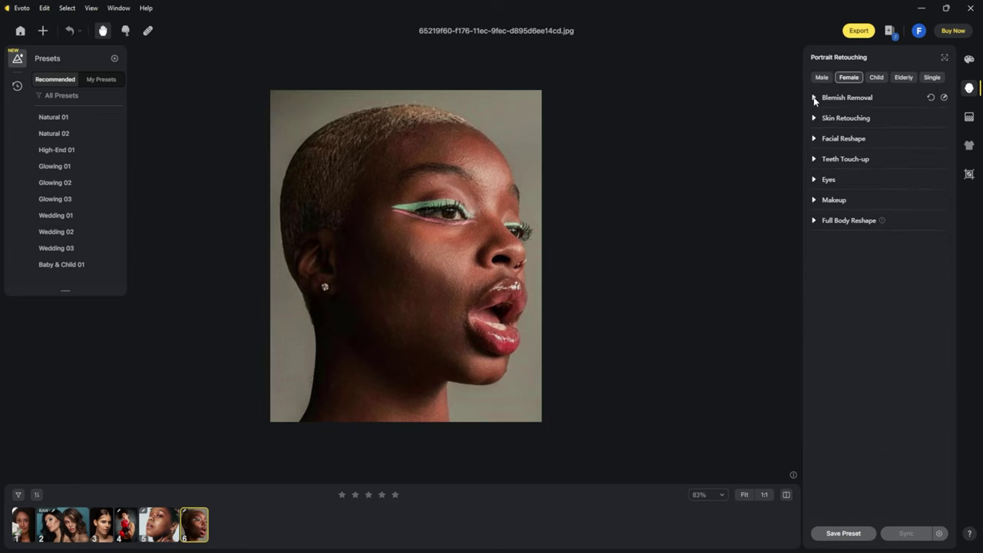
In Skin Retouching, set Smooth Face Skin to 60 and Face Skin Smoothing to 50.
click(814, 98)
click(814, 119)
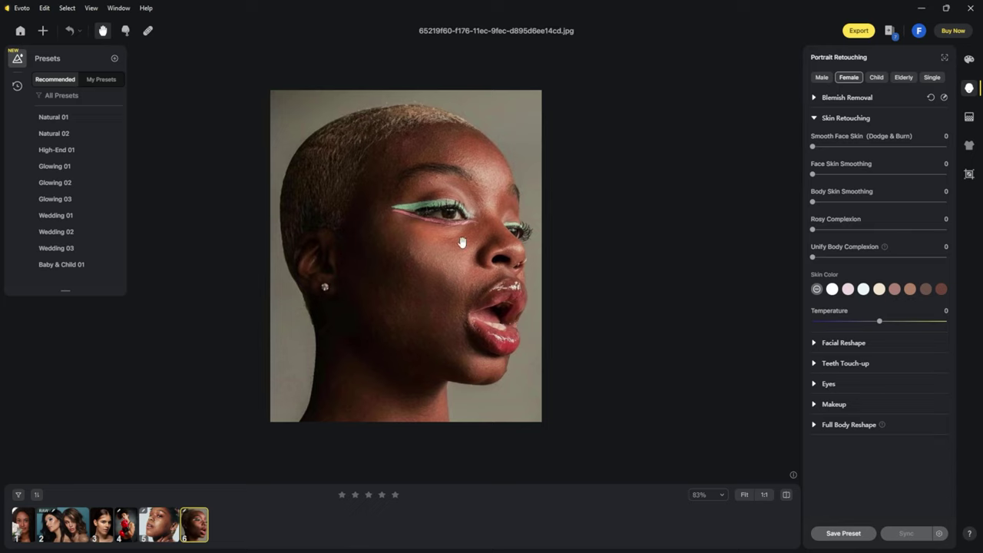
click(873, 147)
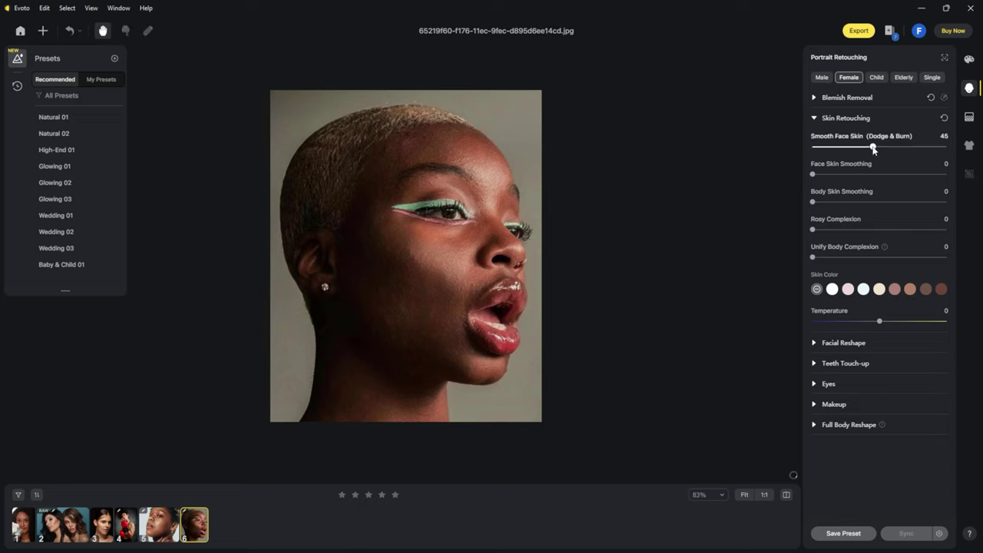
click(892, 147)
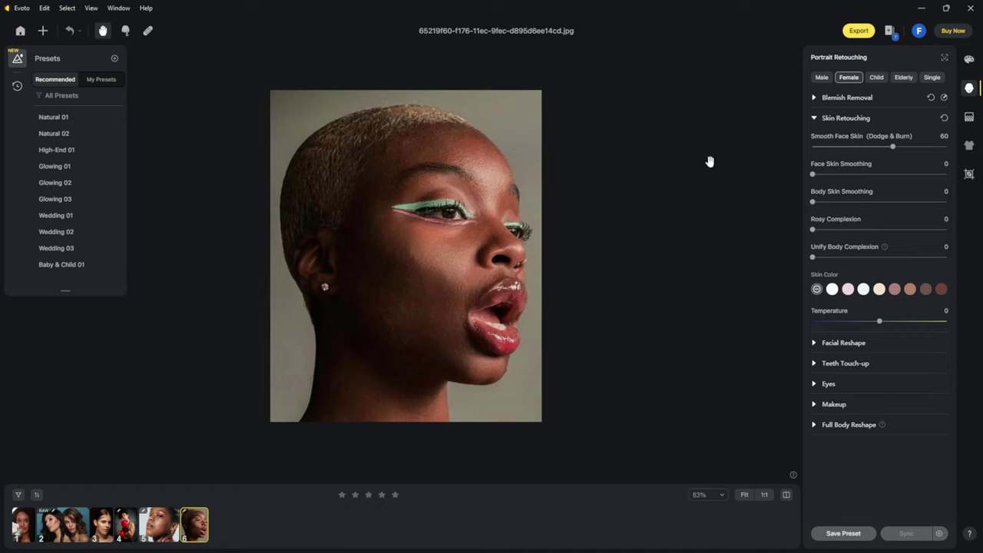
click(880, 175)
Try pink, beige and brown Skin Color swatches, settling on a light tint at Amount 60.
click(846, 289)
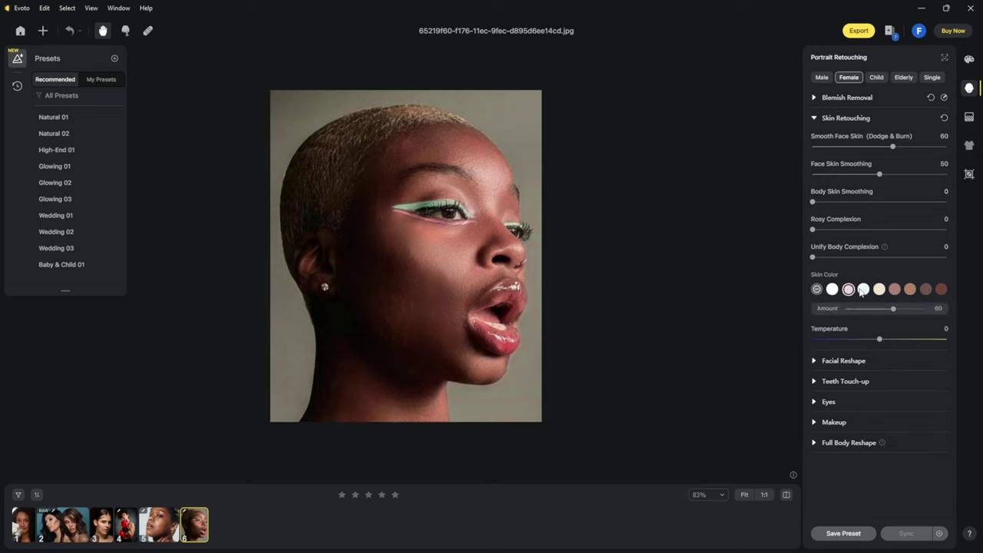
click(879, 290)
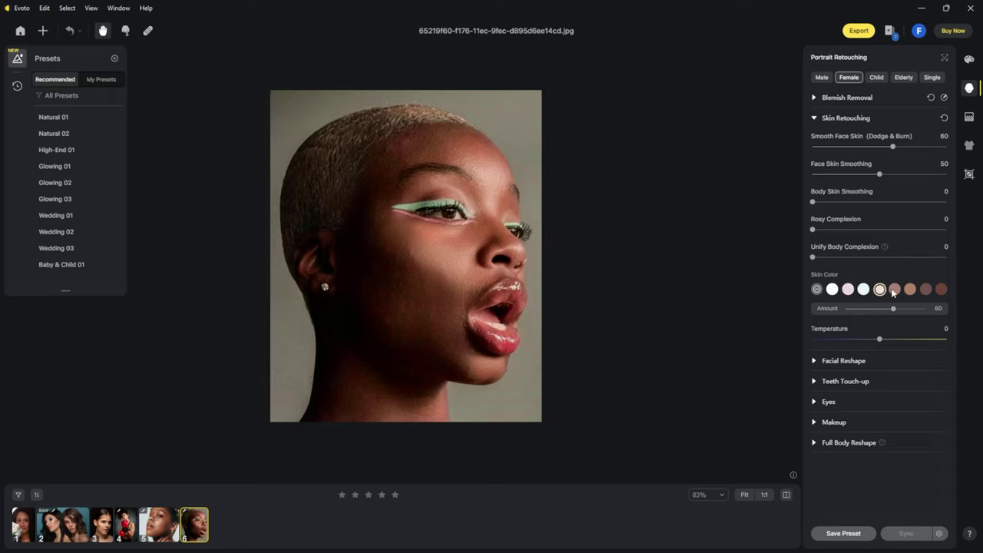
click(894, 289)
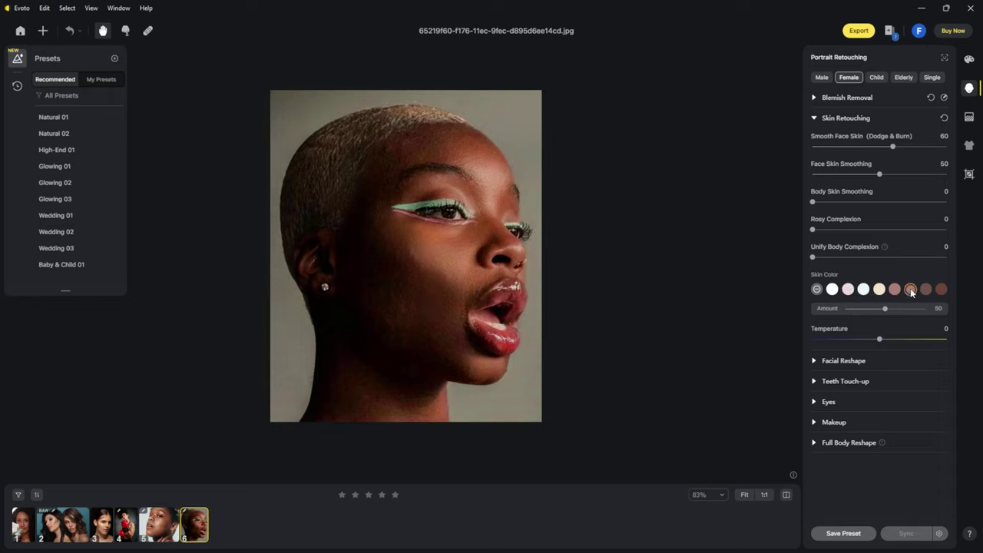
click(940, 289)
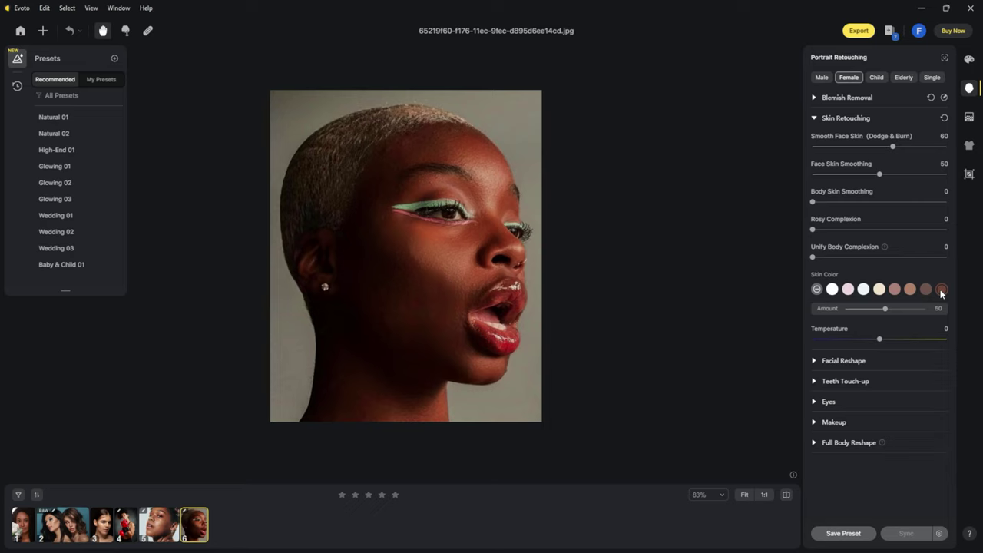
click(895, 289)
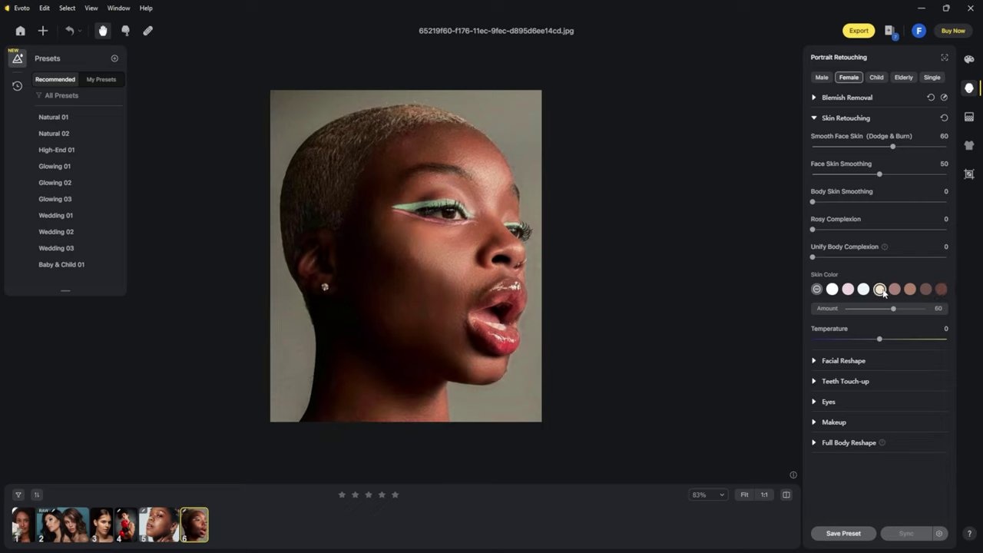
click(863, 290)
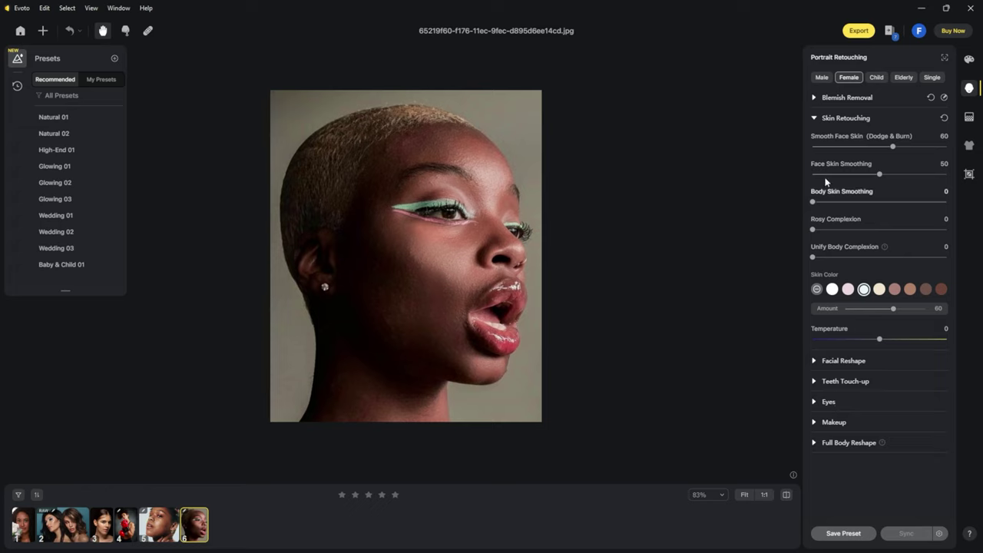
click(814, 118)
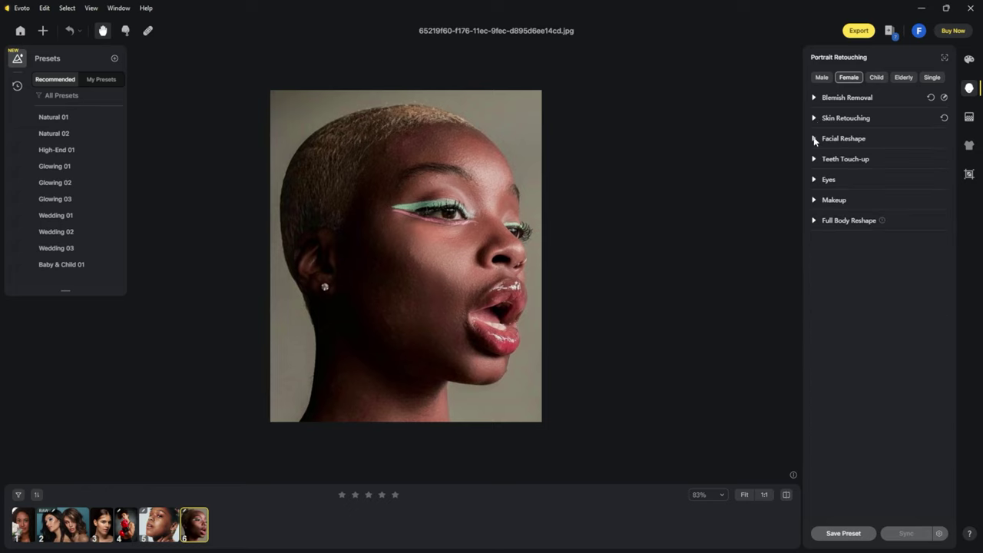
click(814, 139)
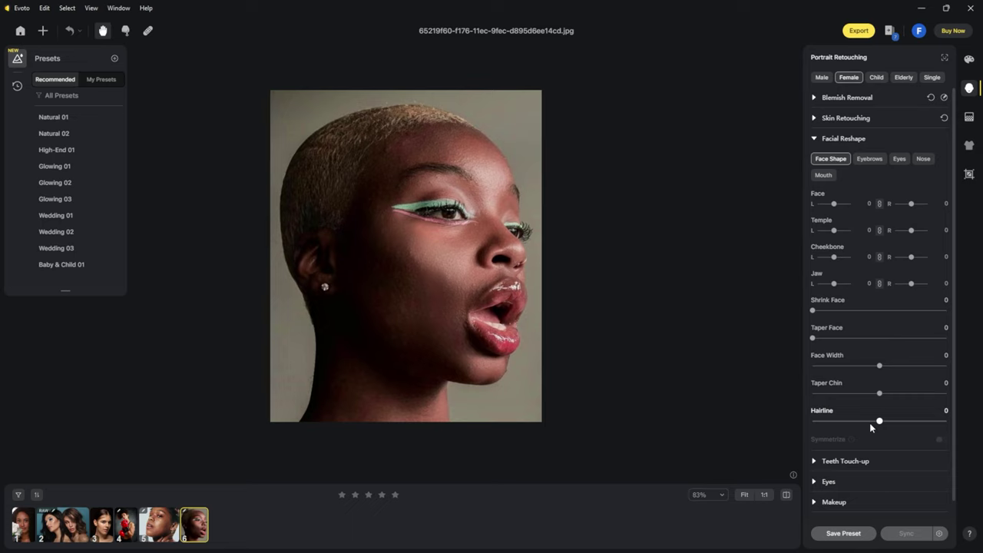
mouse_move(813, 310)
mouse_down()
mouse_move(827, 310)
mouse_move(807, 311)
mouse_move(803, 339)
mouse_up()
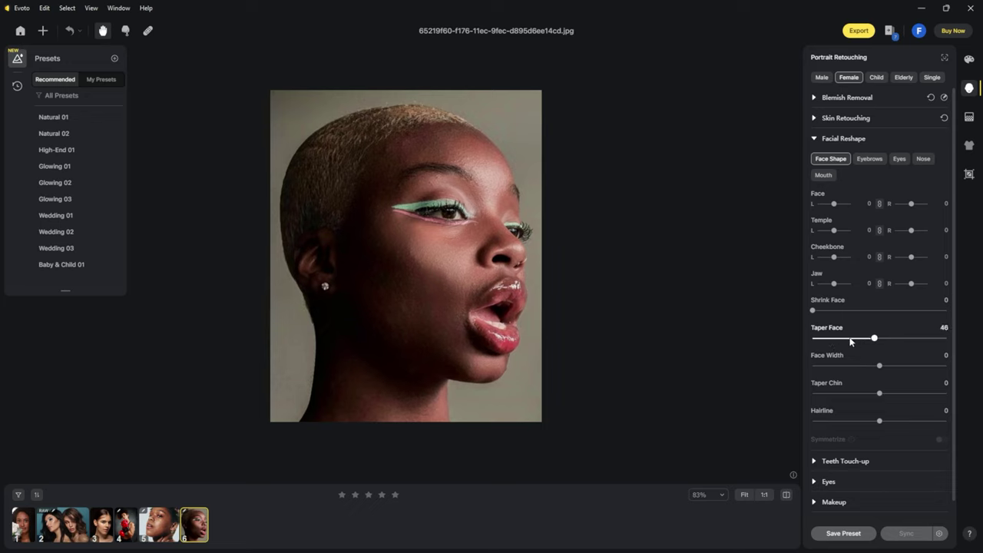
mouse_move(881, 367)
mouse_down()
mouse_move(821, 367)
mouse_move(880, 367)
mouse_up()
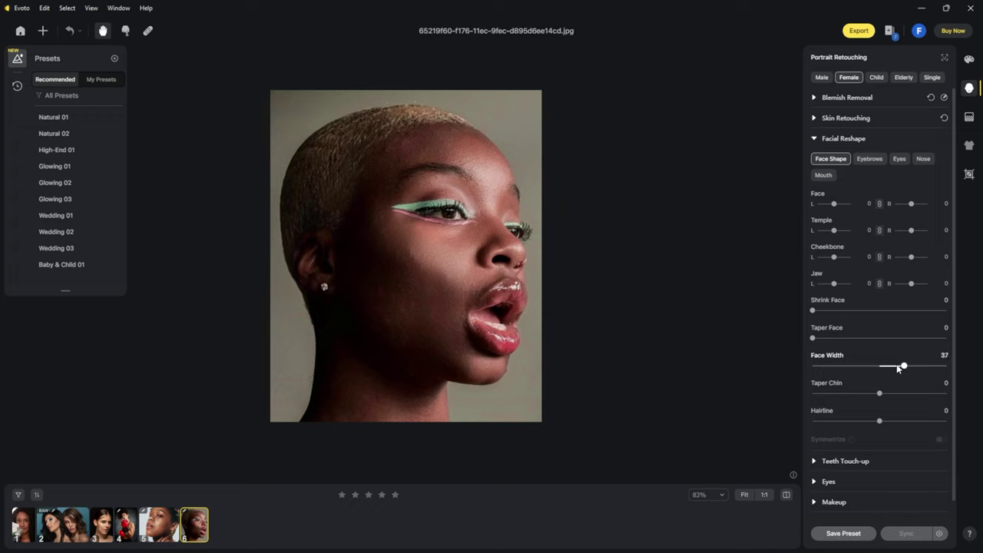
drag(879, 420, 858, 423)
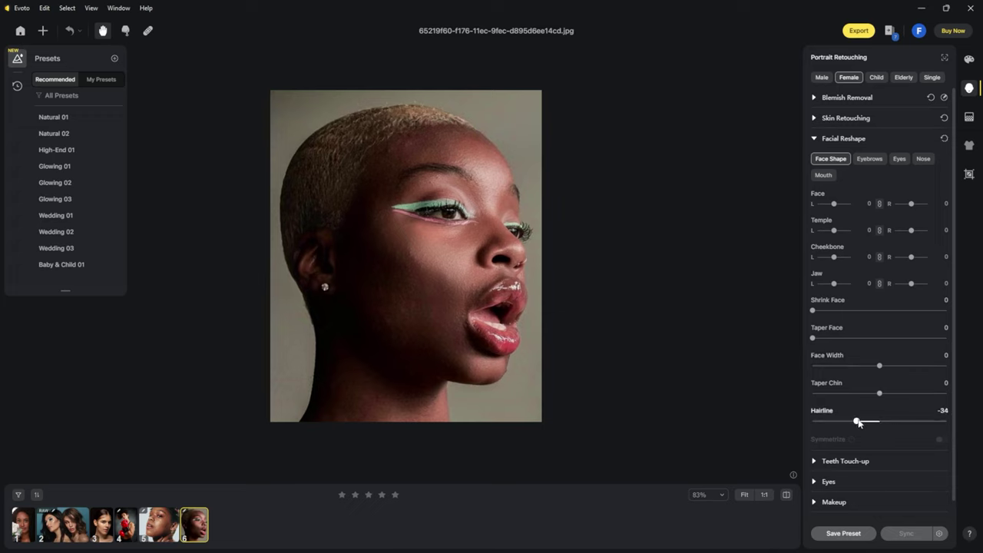
double_click(857, 421)
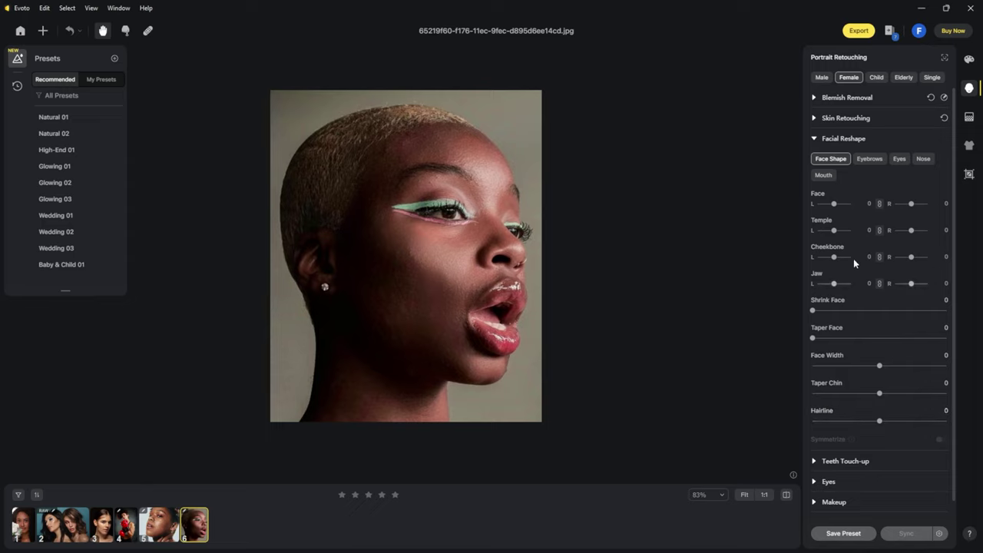
click(814, 139)
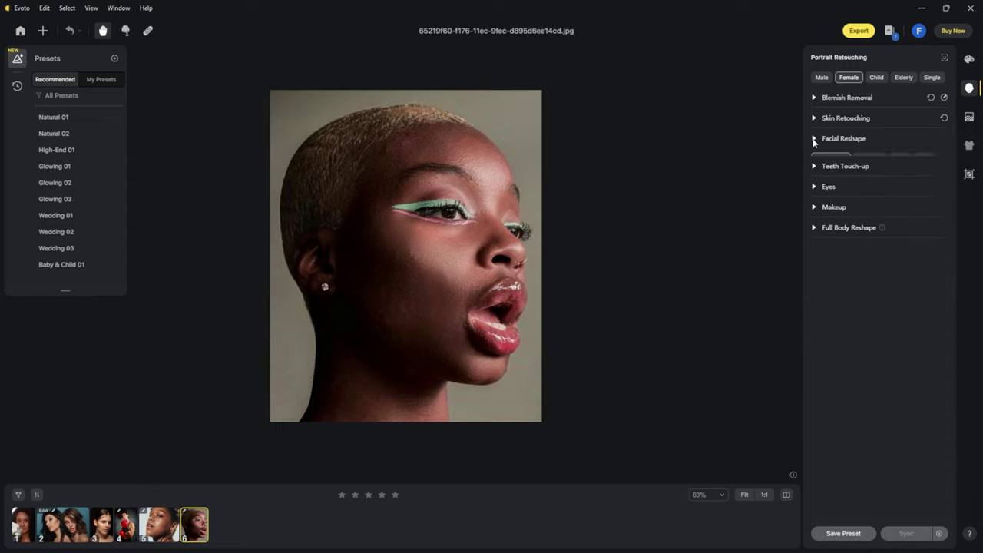
Raise the eye brightness slightly in the Eyes section.
click(814, 179)
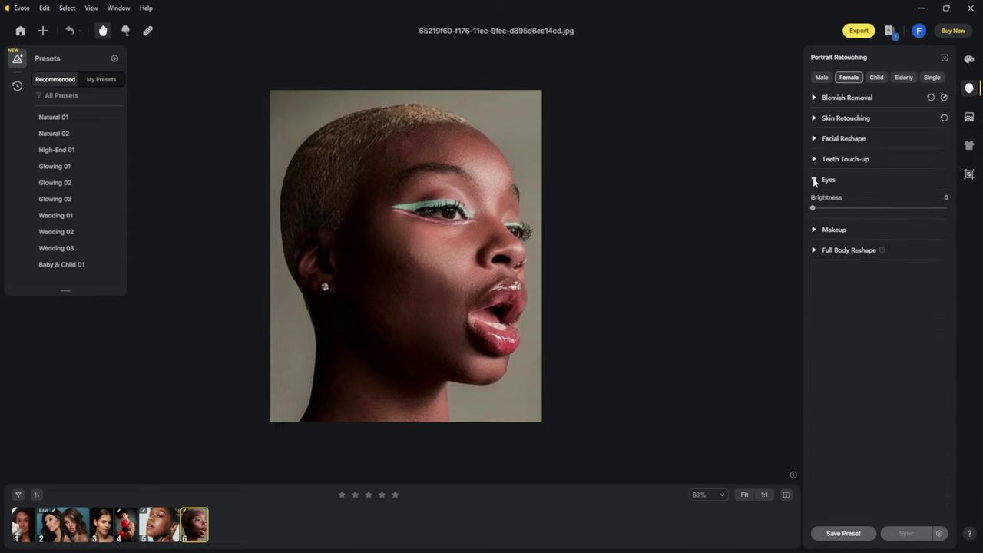
click(895, 208)
click(814, 179)
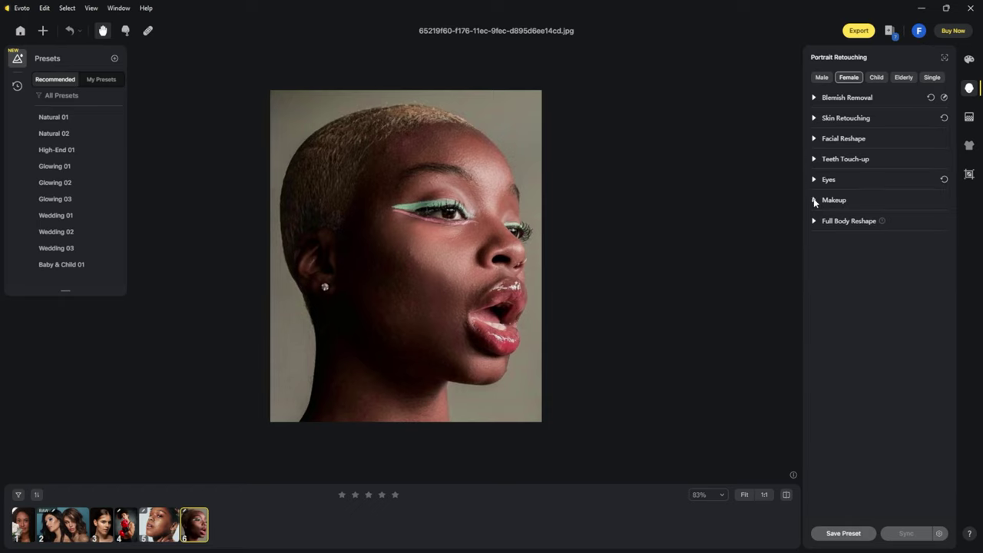
Set makeup Contour to 43, try Cat Eyes, Vintage, Sweet and Nude looks, then choose None.
click(814, 199)
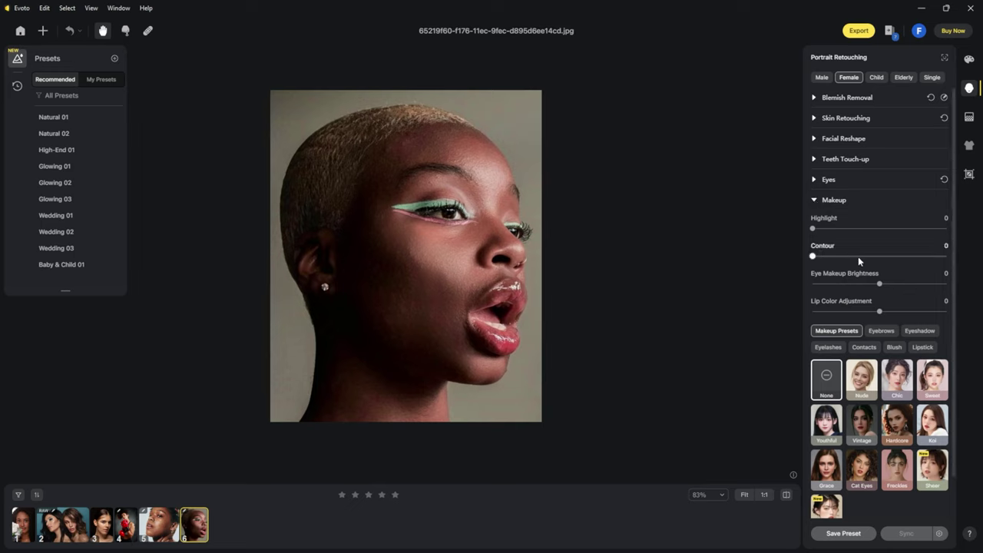
click(870, 256)
click(862, 476)
click(859, 423)
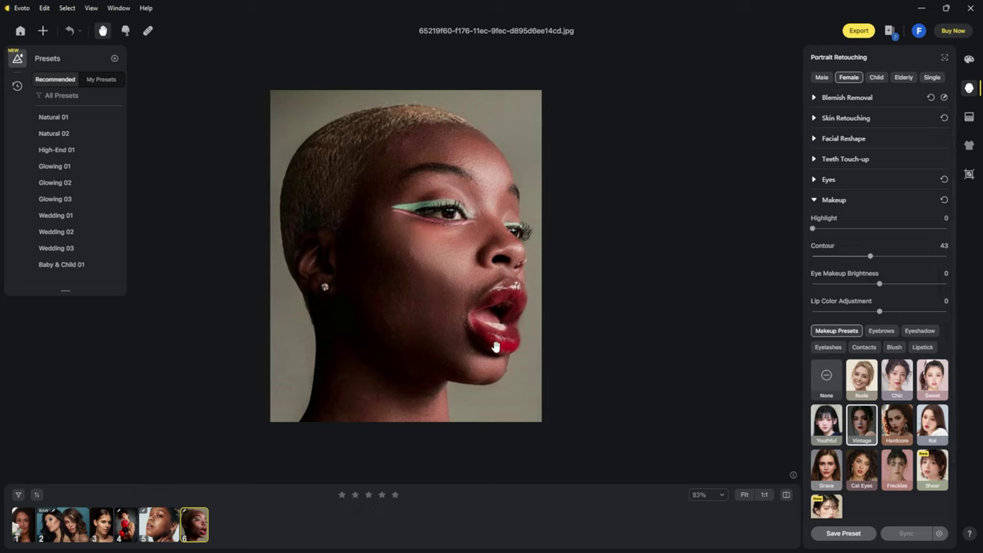
click(933, 388)
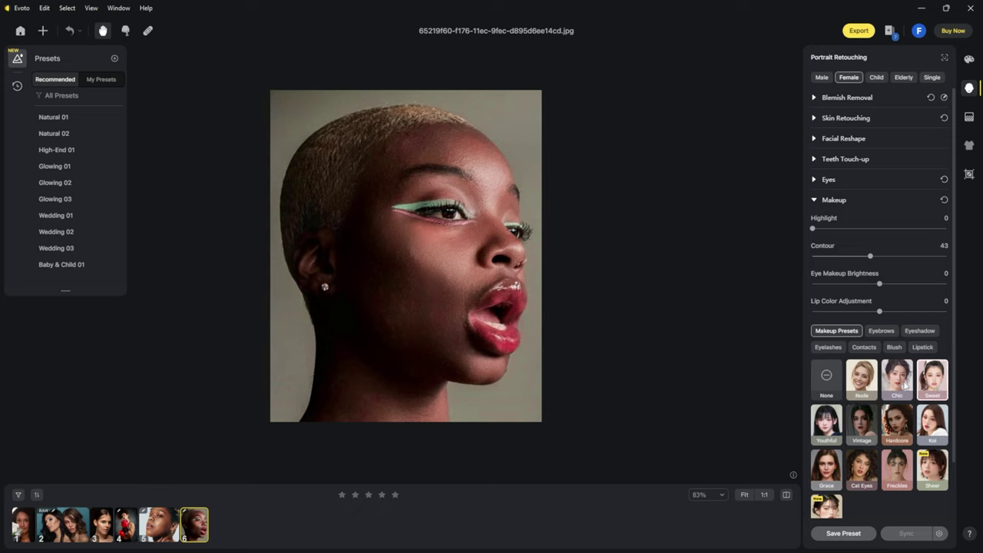
click(858, 384)
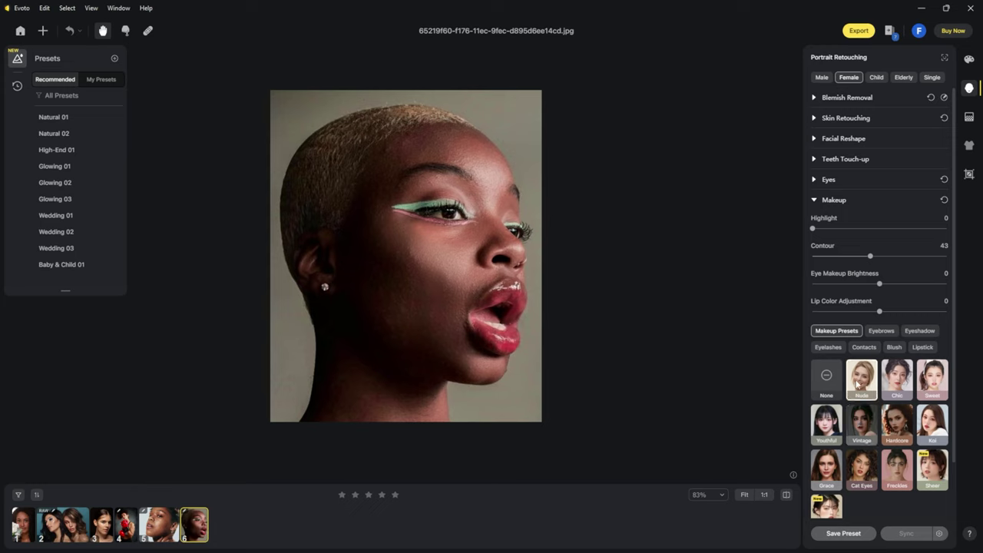
click(831, 380)
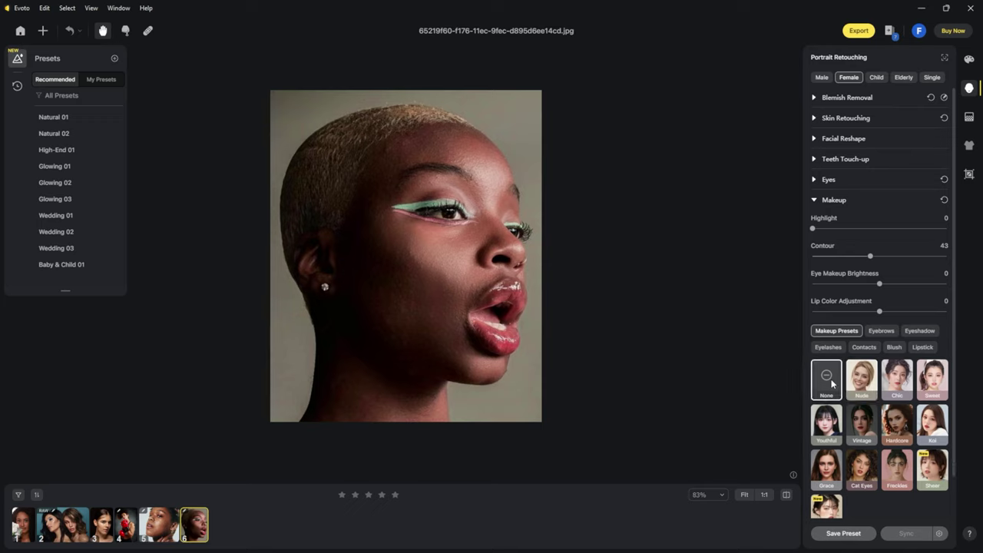
click(814, 200)
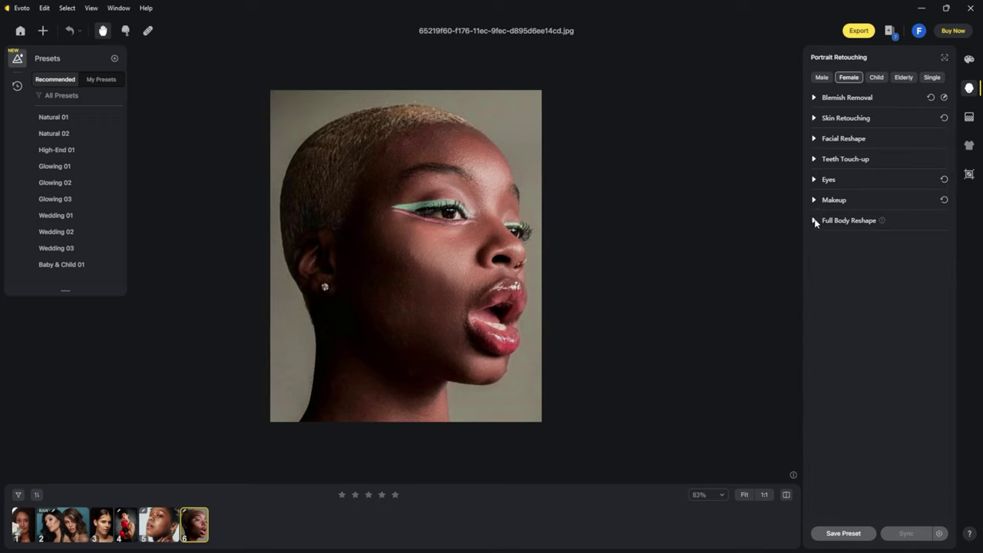
Check Full Body Reshape, then open the fourth photo, boxer portrait 166A2669.JPG.
click(813, 221)
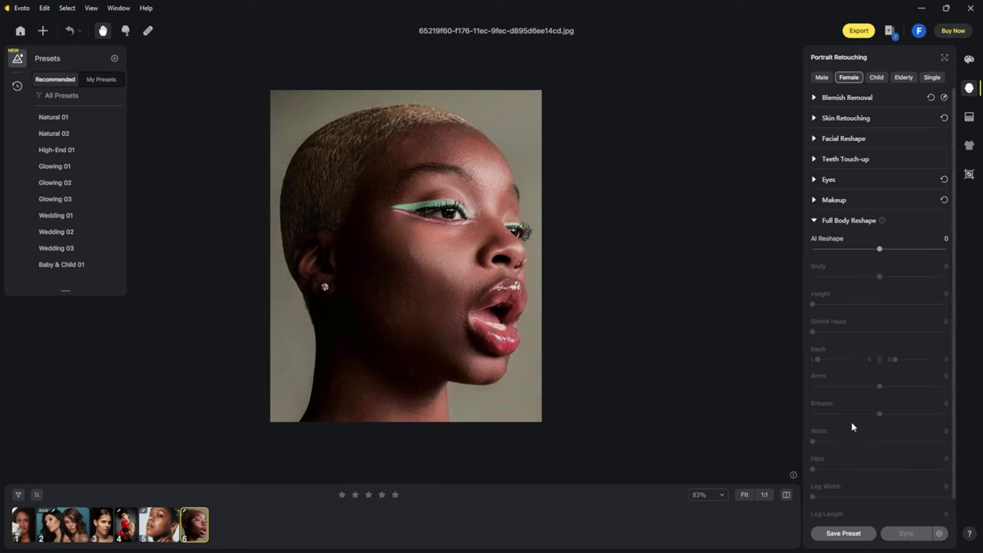
click(815, 222)
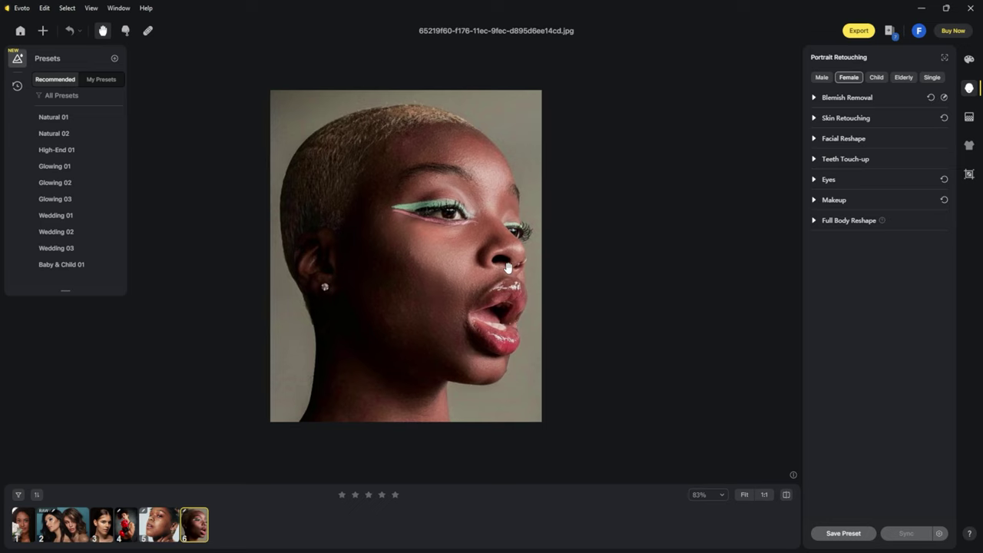
click(128, 530)
scroll(435, 299, down, 3)
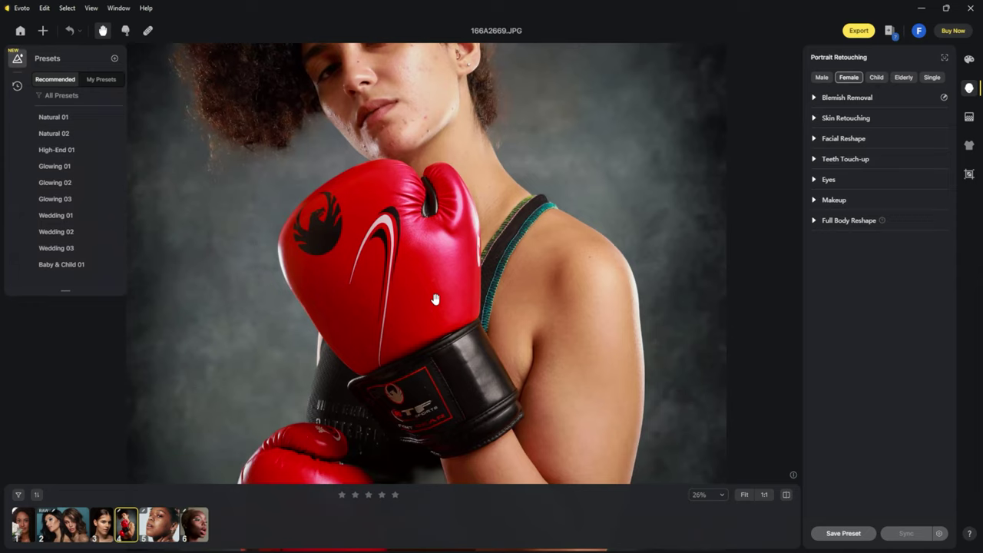
Reset all effects on the boxer photo, restoring its original red background.
scroll(432, 276, down, 3)
scroll(428, 254, down, 3)
scroll(428, 254, up, 1)
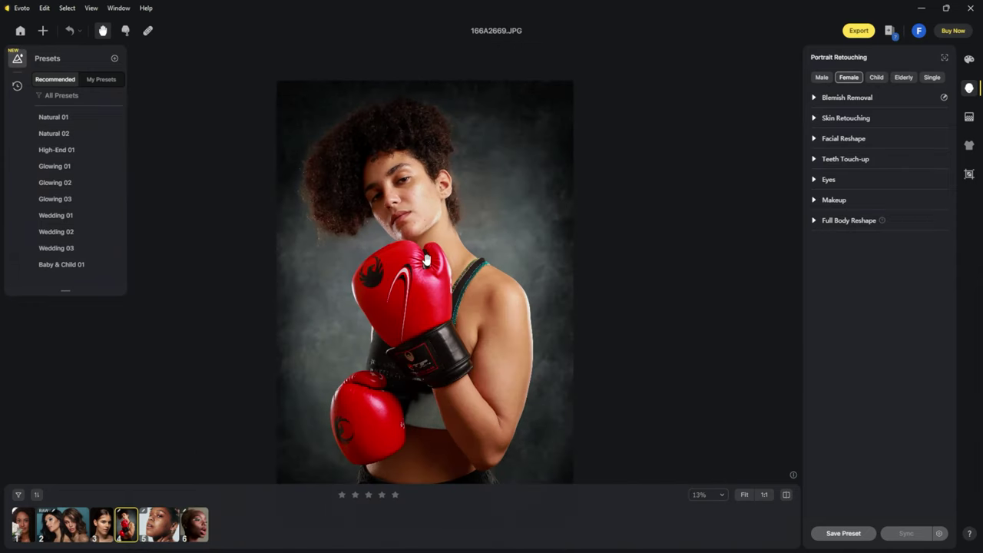
scroll(427, 259, down, 2)
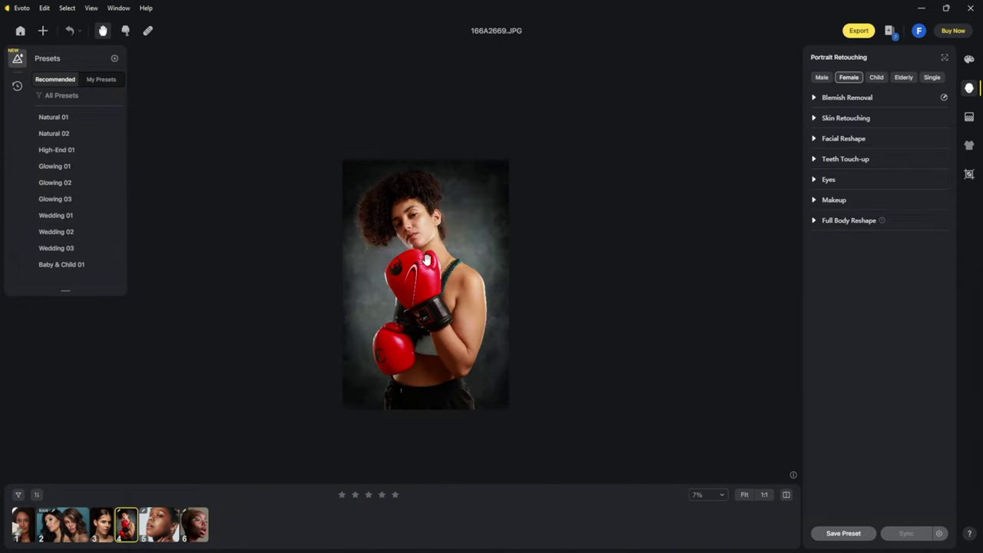
scroll(69, 184, up, 1)
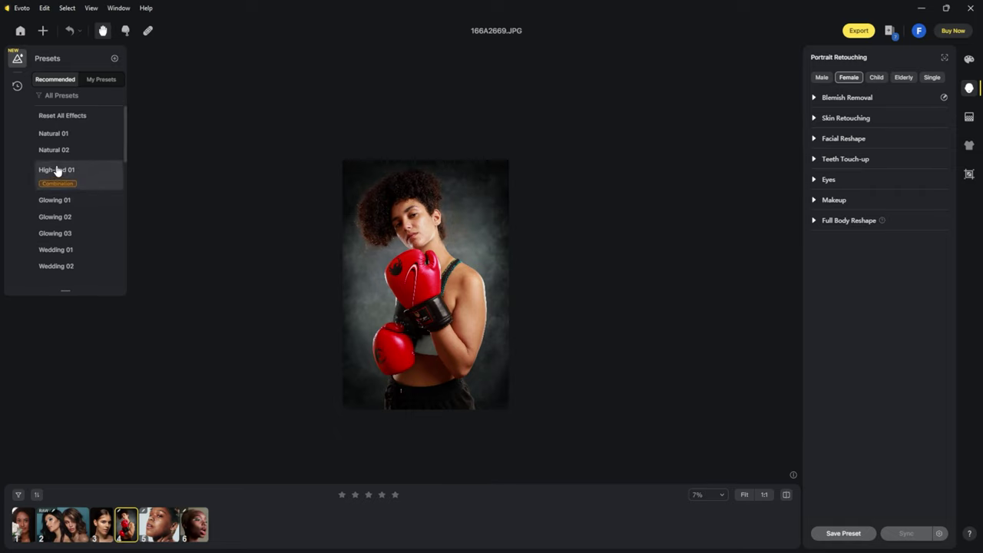
click(62, 117)
scroll(92, 192, down, 1)
scroll(410, 261, up, 1)
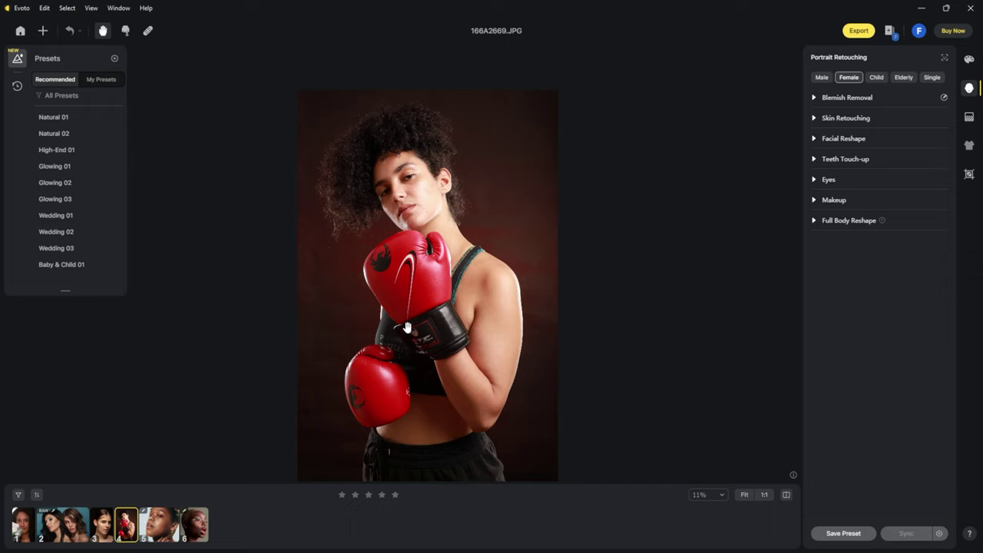
click(969, 62)
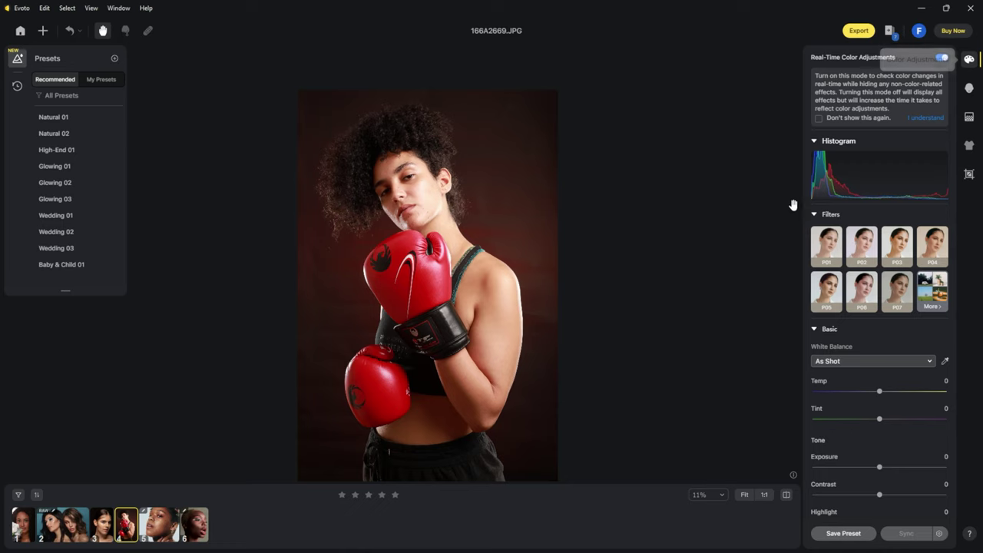
Lower the boxing portrait's Basic Highlight value to -31.
scroll(862, 336, down, 2)
scroll(861, 333, down, 2)
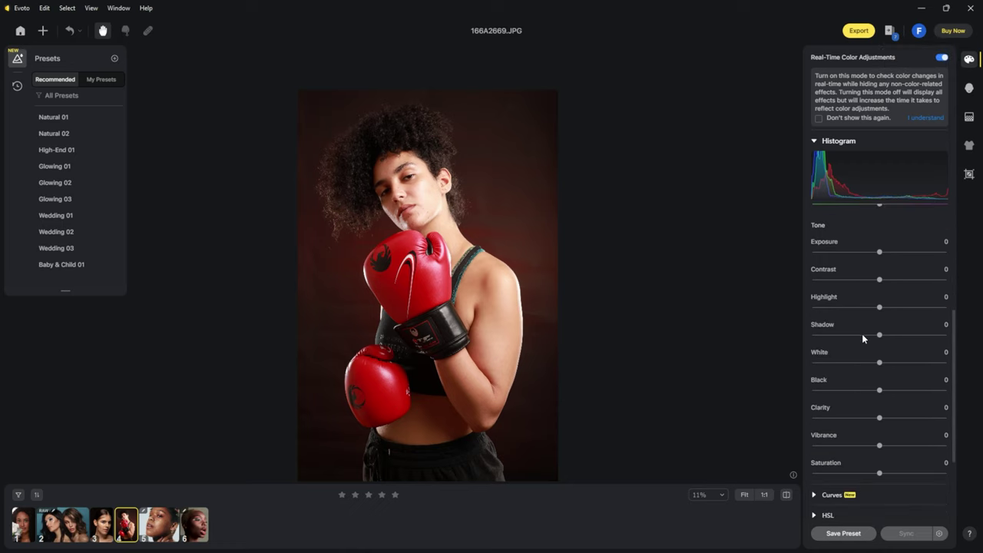
scroll(873, 335, down, 2)
scroll(871, 345, up, 2)
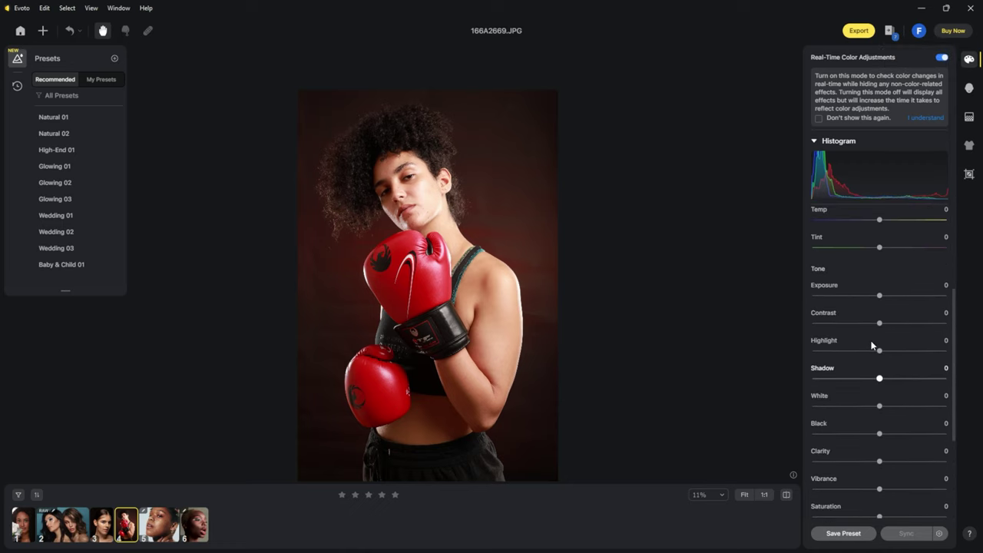
scroll(869, 346, up, 2)
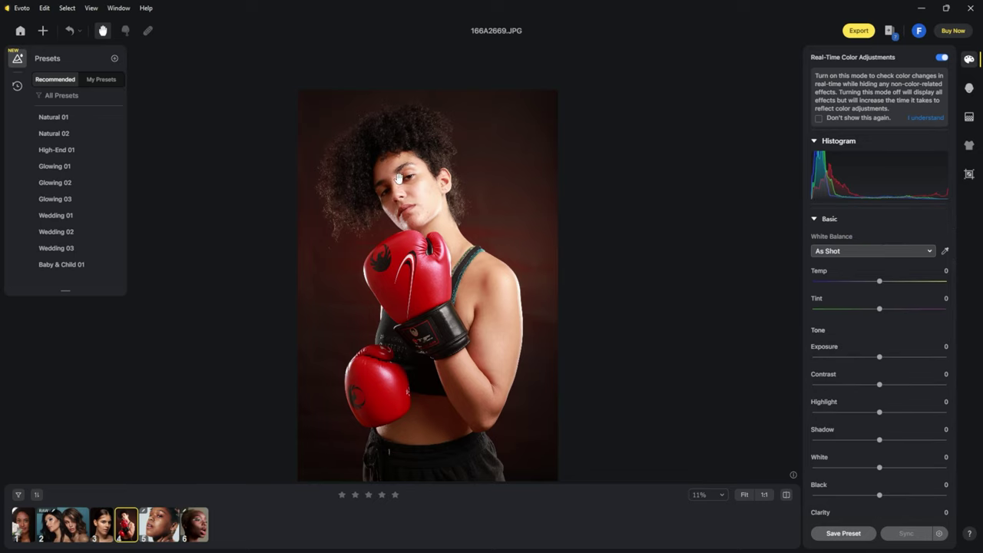
click(859, 416)
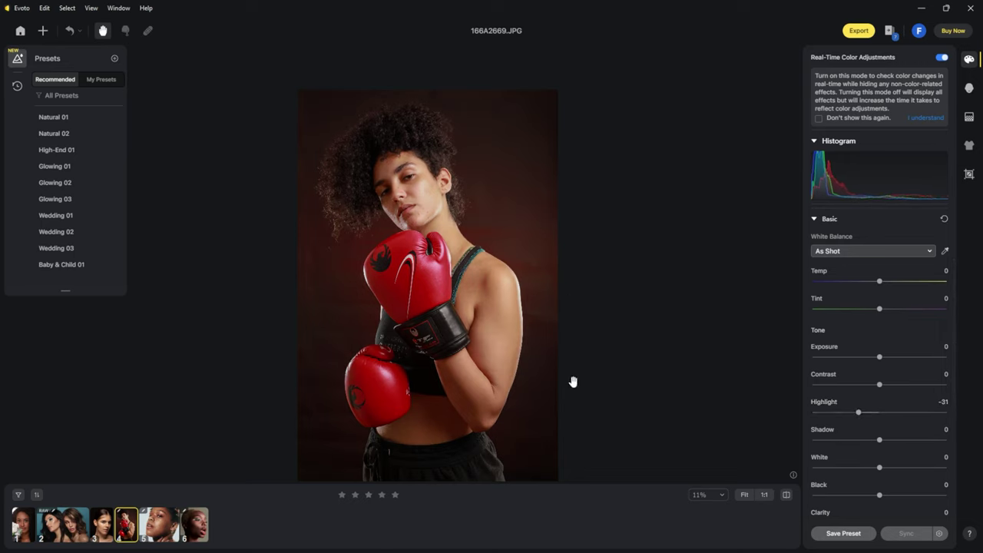
scroll(879, 386, down, 1)
scroll(880, 386, down, 1)
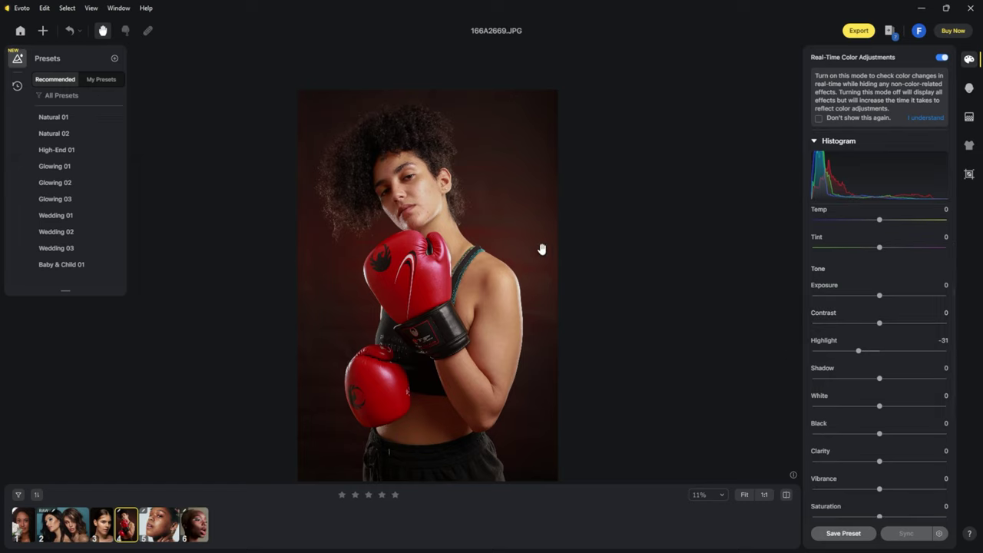
scroll(881, 407, down, 3)
scroll(881, 411, down, 1)
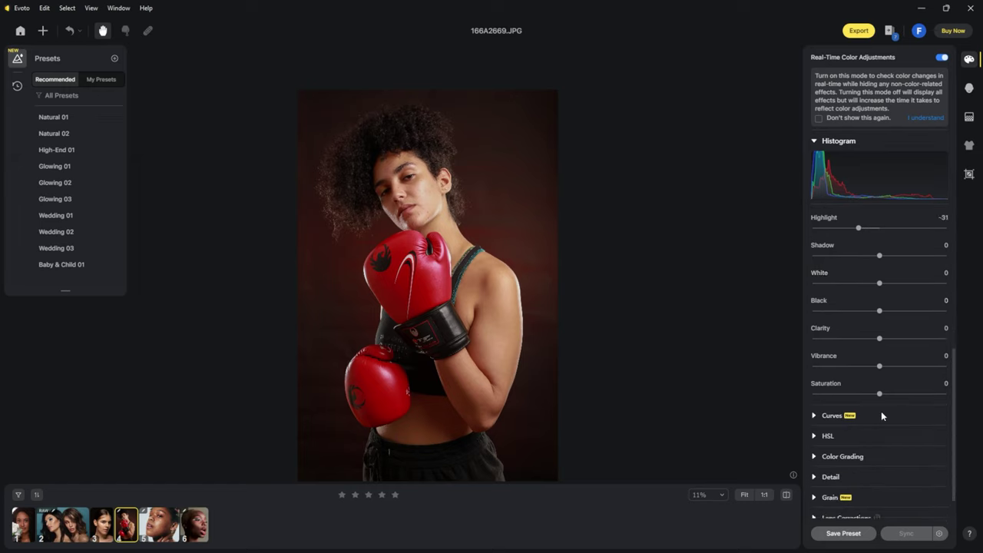
Raise HSL Red saturation to 18, leaving the Red hue reset at 0.
click(815, 436)
scroll(846, 427, down, 2)
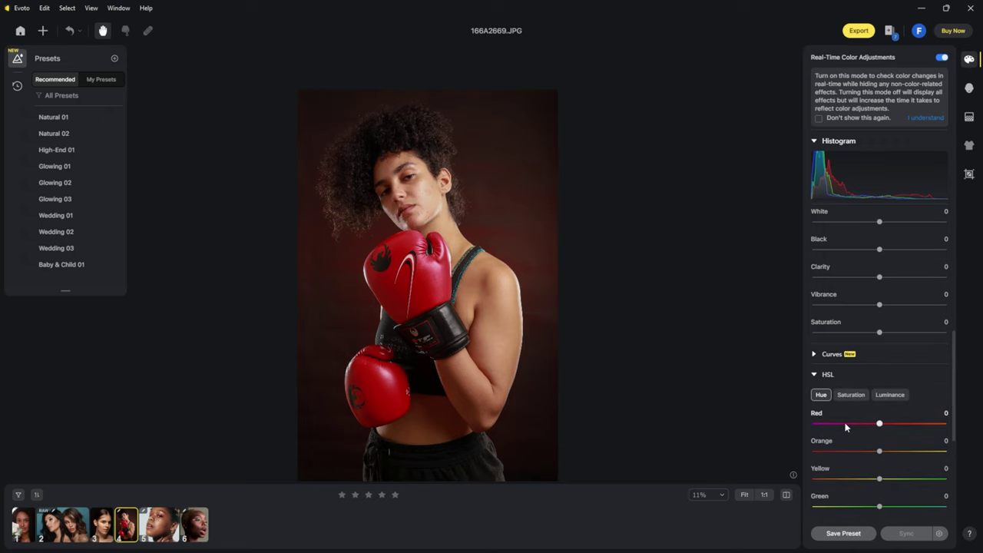
click(896, 423)
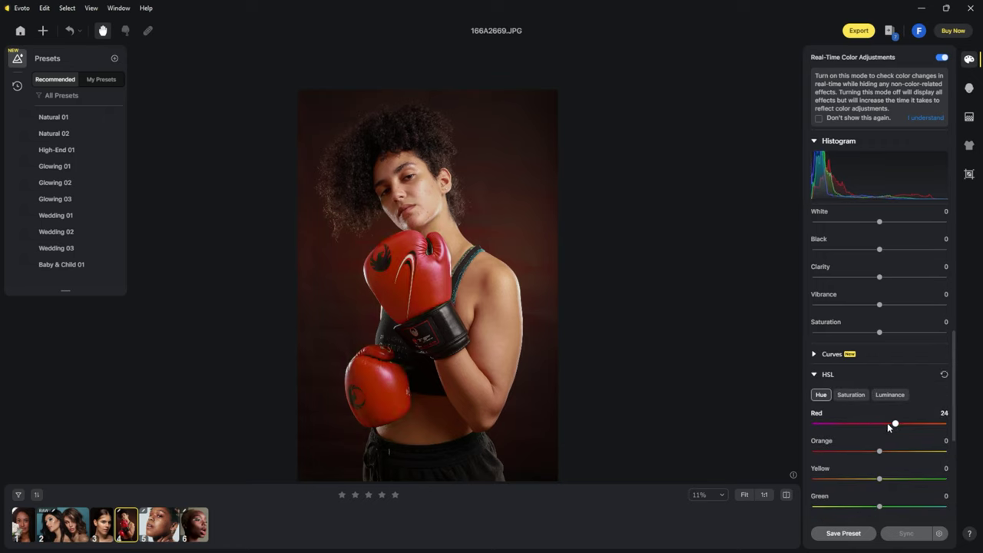
click(885, 423)
double_click(884, 424)
click(851, 396)
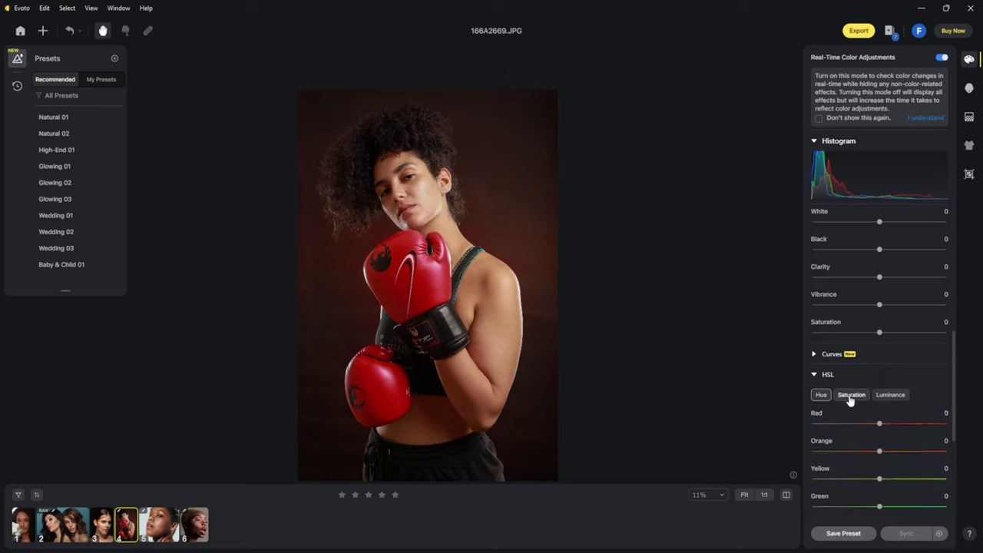
click(890, 423)
click(815, 376)
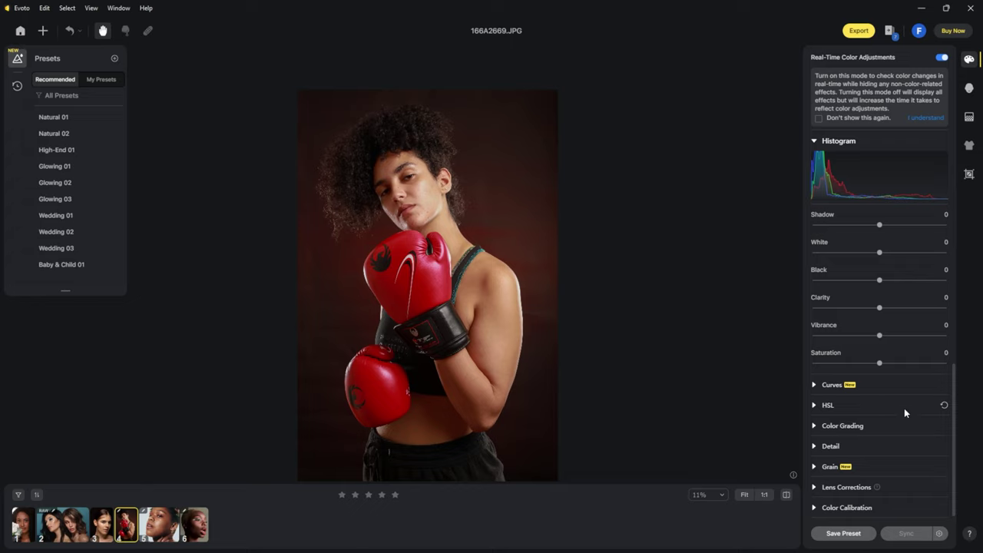
Browse the Curves and remaining colour sections without making changes.
click(813, 385)
scroll(863, 349, up, 2)
scroll(864, 362, up, 3)
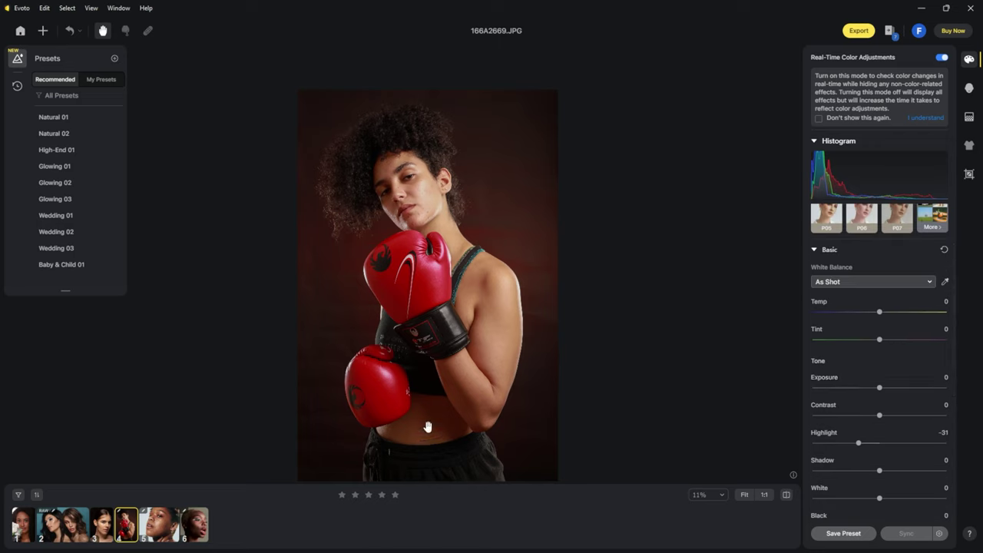
Set Freckle & Acne blemish removal to 100 on the boxer's face.
click(969, 90)
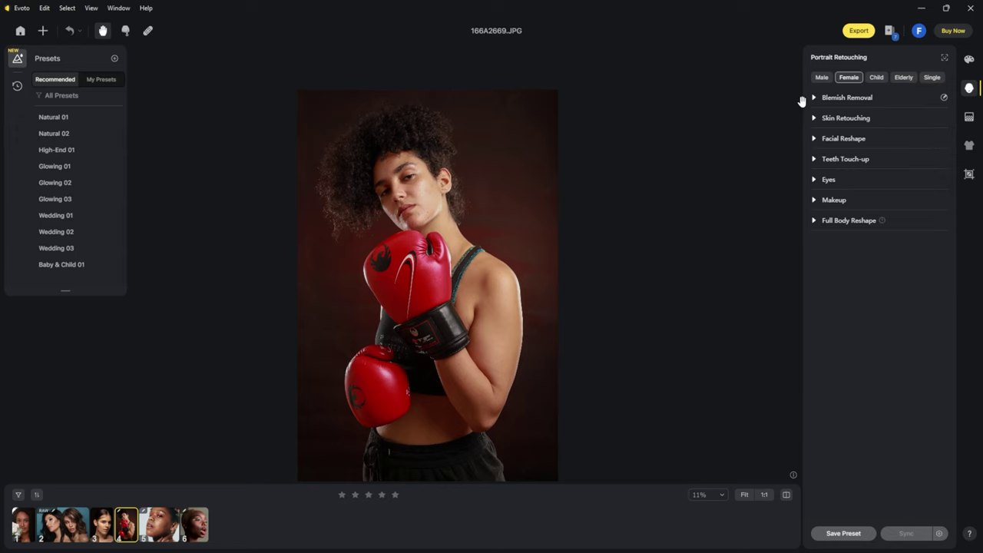
scroll(441, 184, up, 3)
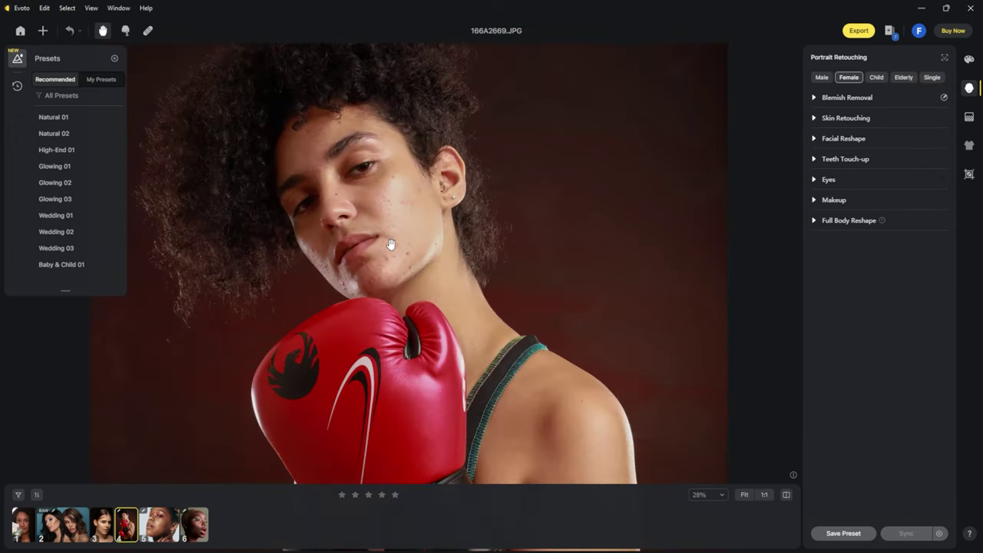
scroll(391, 245, up, 1)
scroll(407, 257, up, 1)
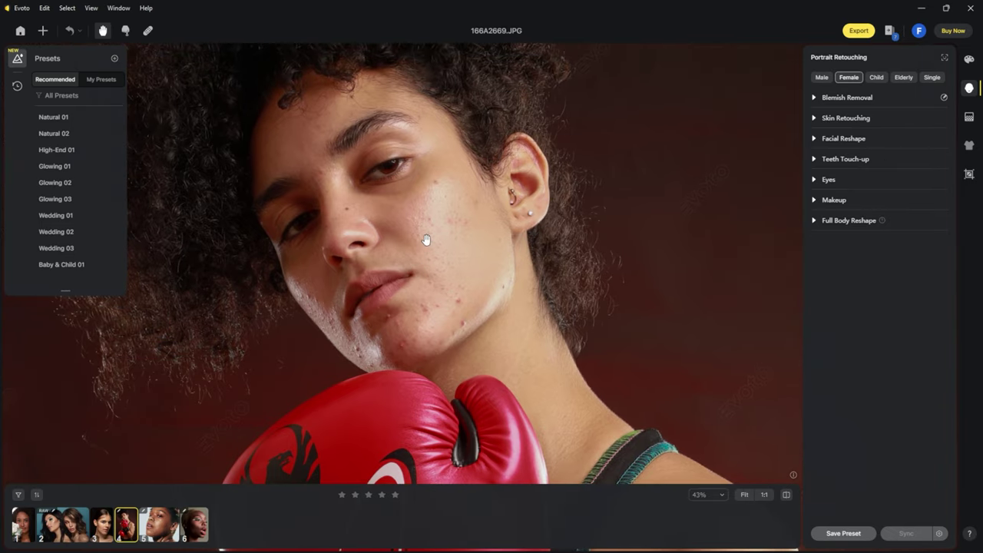
scroll(422, 238, up, 1)
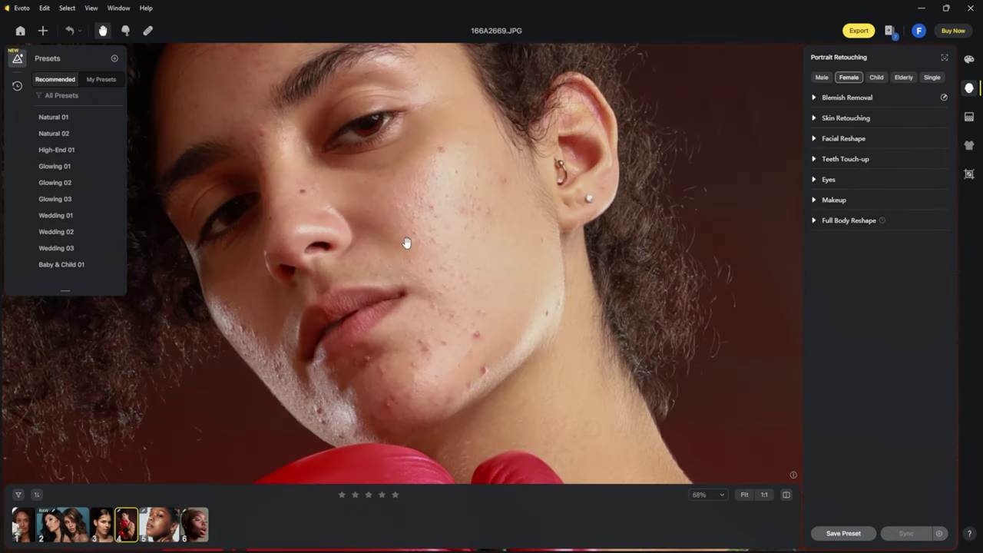
drag(406, 246, 457, 236)
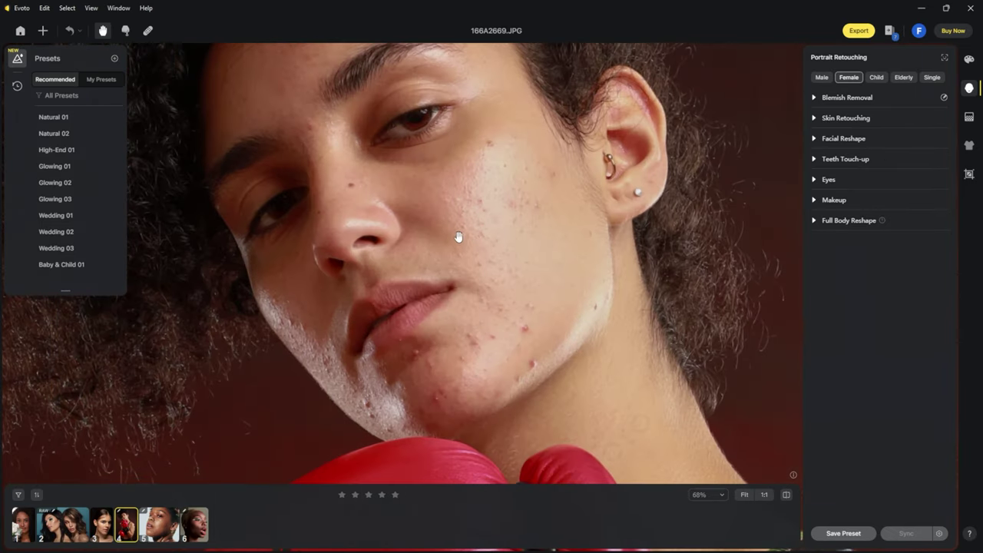
click(817, 99)
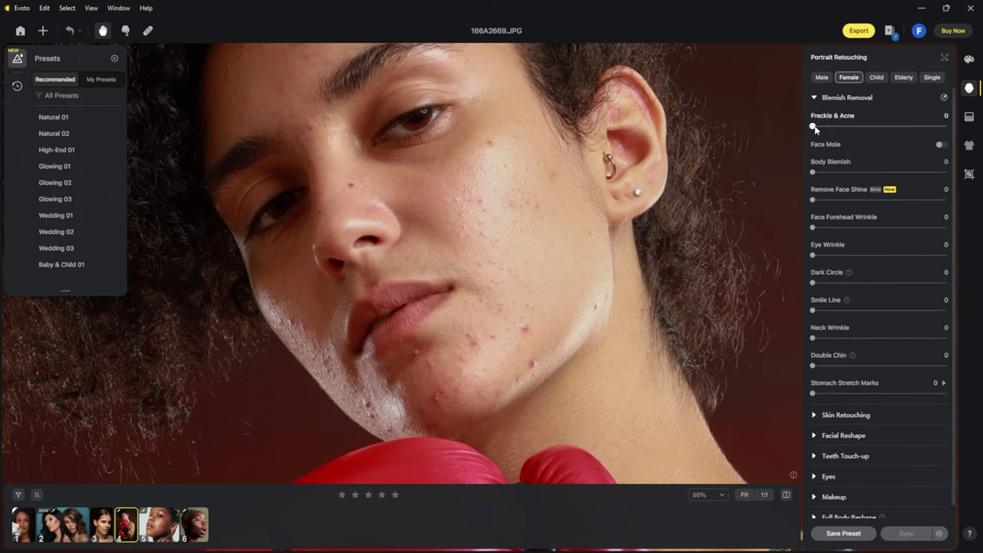
drag(816, 127, 946, 126)
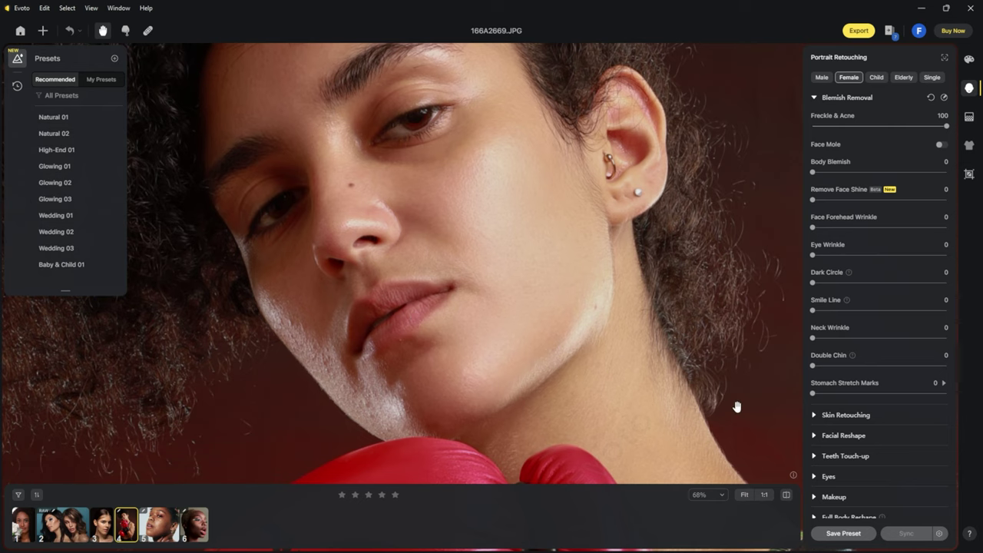
Compare before and after, then recentre the whole photo in view.
click(784, 496)
click(785, 496)
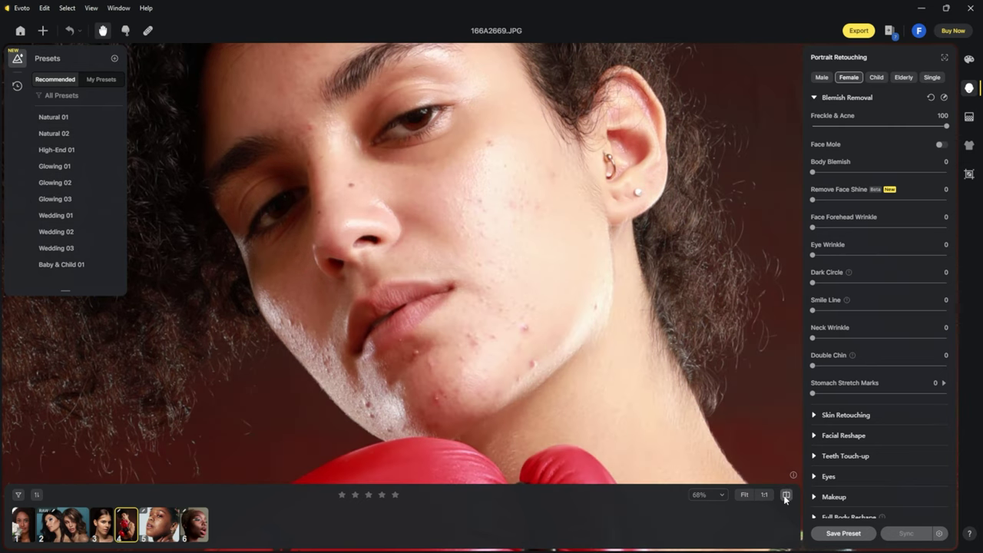
click(784, 496)
scroll(537, 284, down, 2)
scroll(537, 284, down, 3)
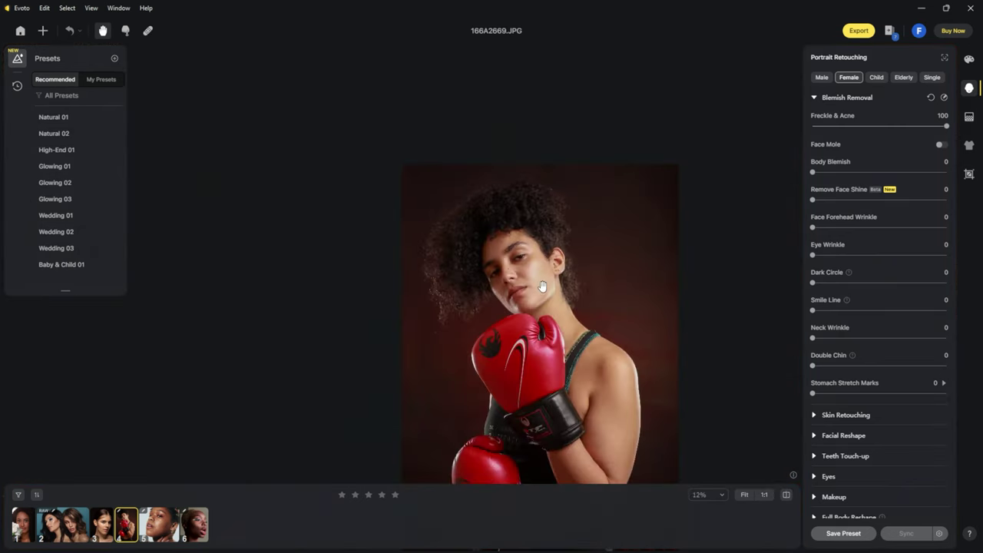
scroll(560, 341, down, 2)
drag(562, 343, 517, 307)
scroll(513, 305, up, 2)
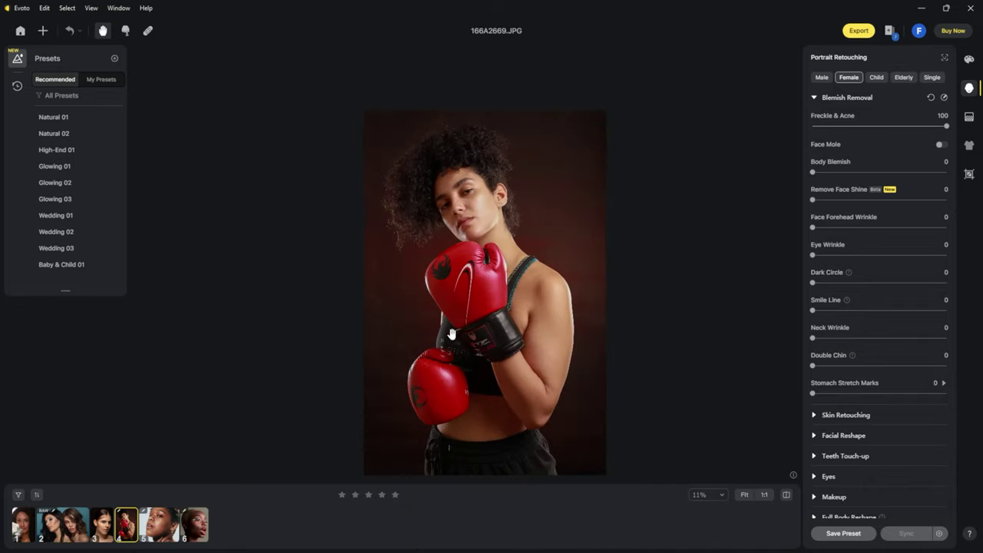
click(968, 119)
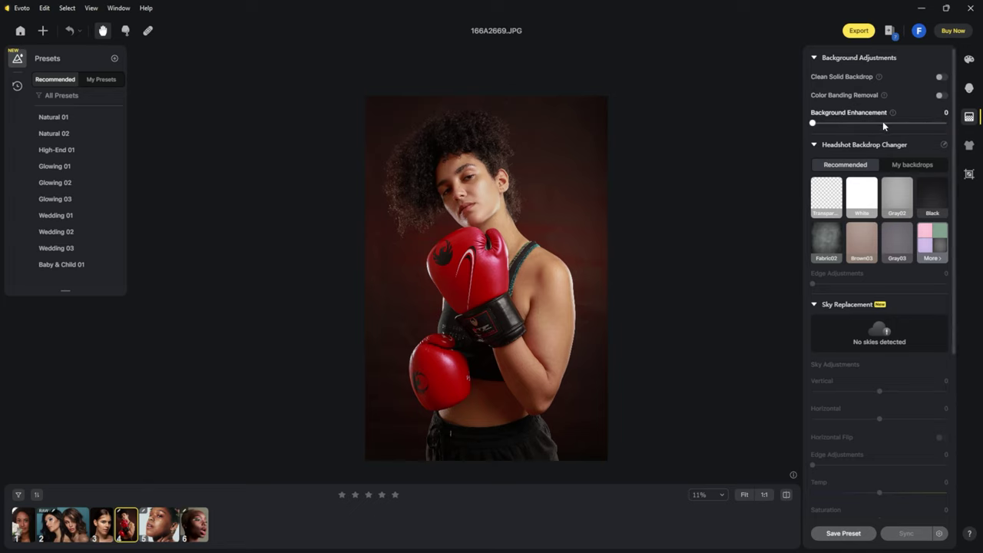
Raise Background Enhancement to 87 and, after trying several backdrops, pick Fabric02.
drag(847, 122, 913, 123)
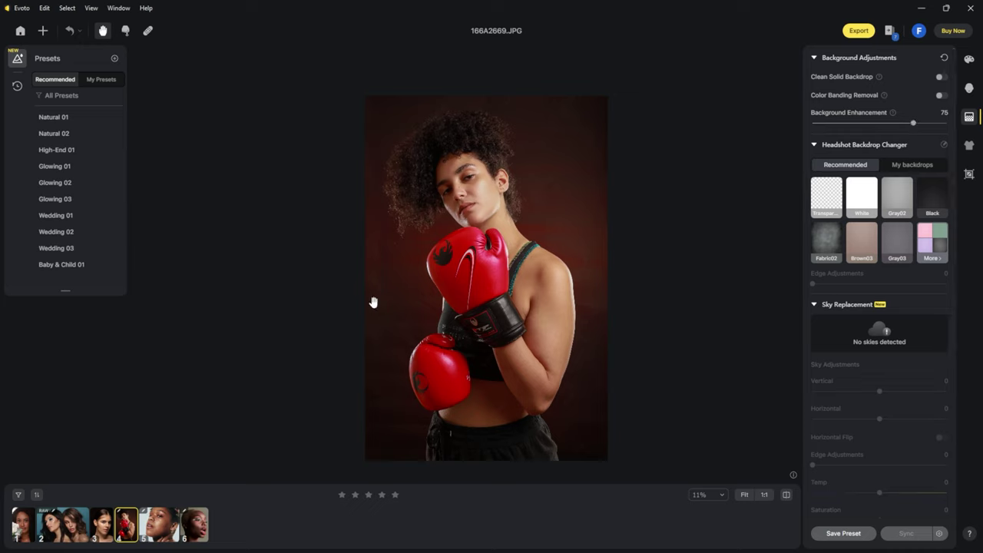
click(928, 122)
click(822, 242)
click(851, 247)
click(894, 242)
click(897, 198)
click(826, 197)
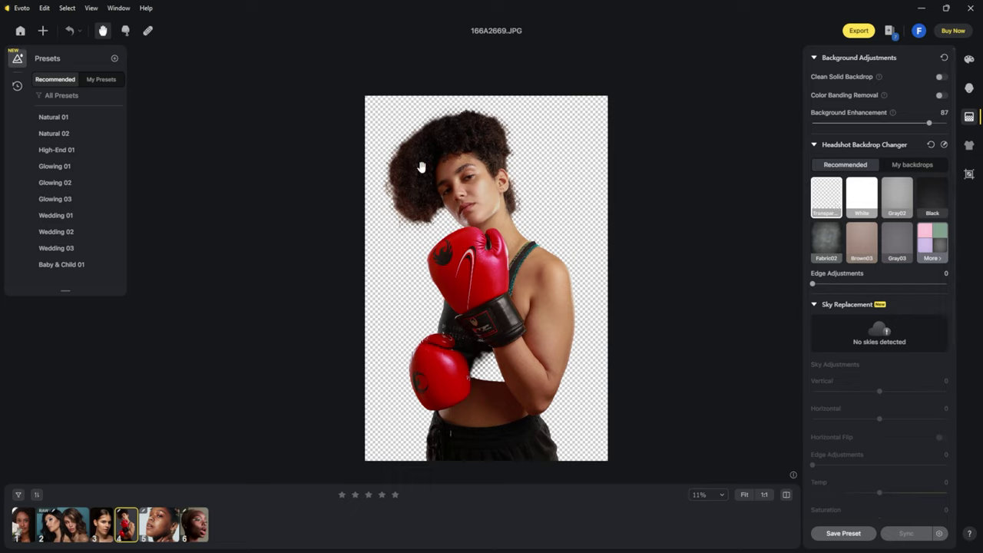
click(827, 240)
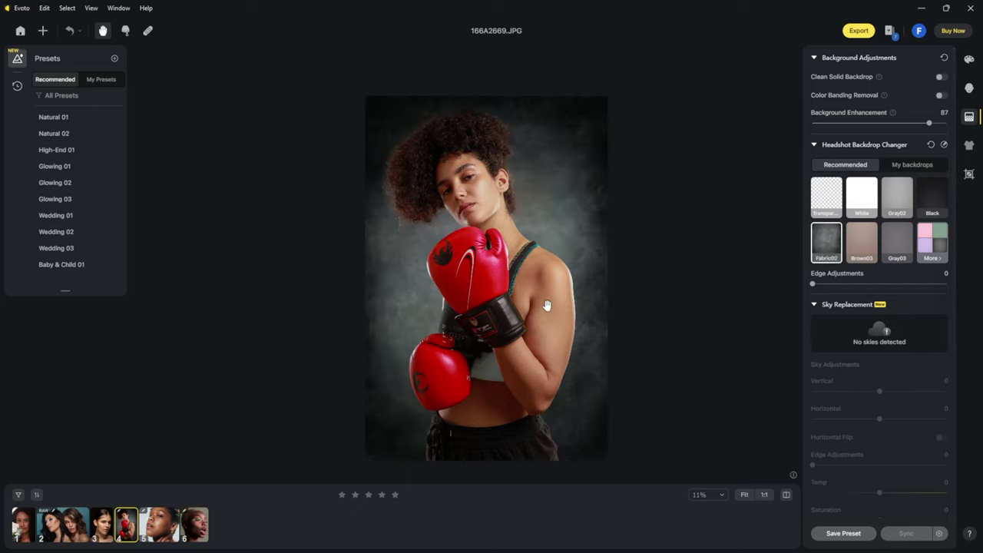
Reset all effects, returning the photo to its original red backdrop.
scroll(906, 234, down, 1)
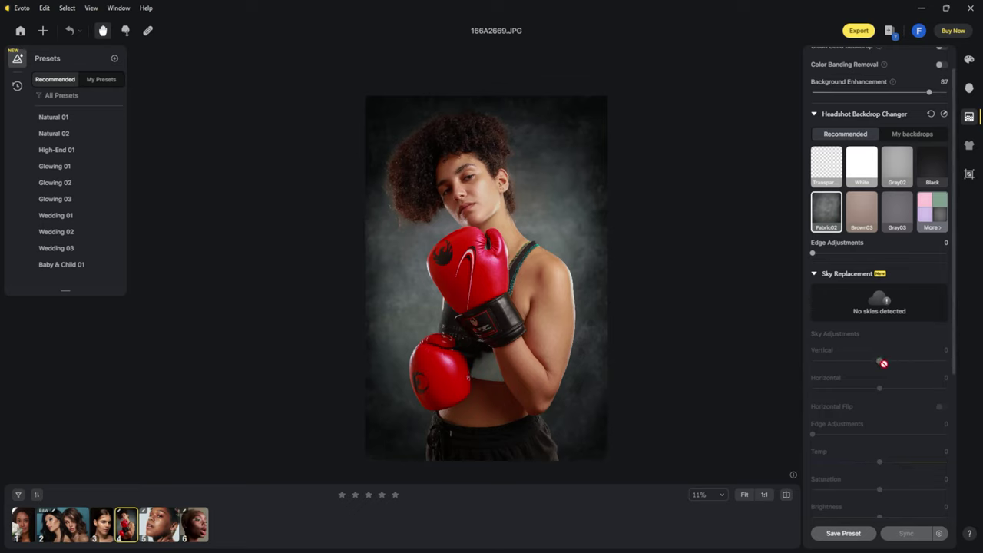
scroll(904, 398, up, 1)
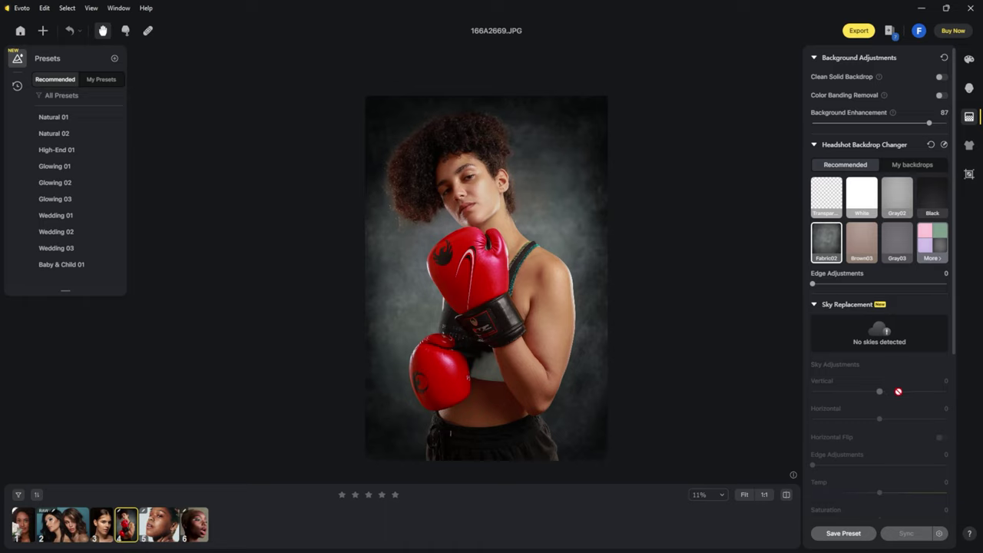
scroll(85, 148, up, 1)
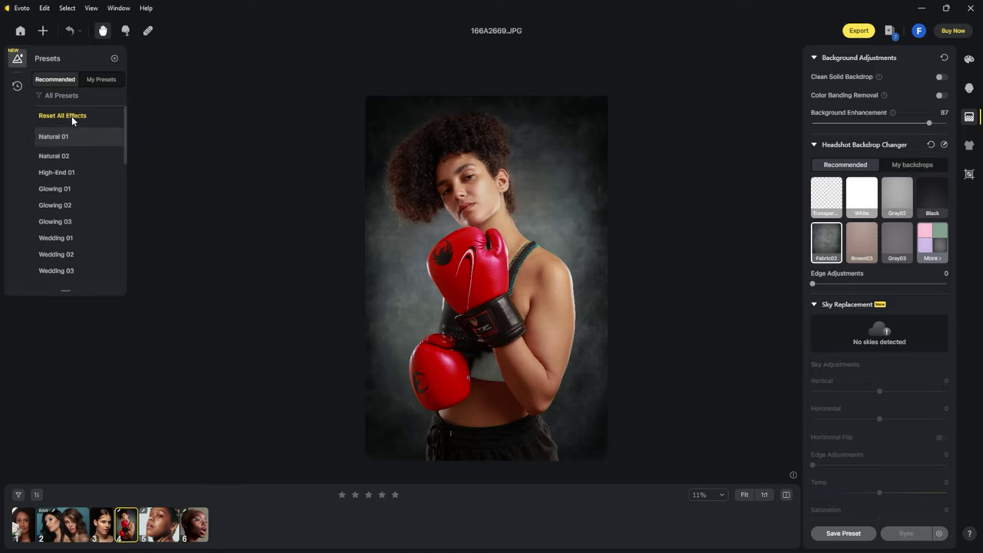
click(64, 116)
Apply the High-End 01 preset to the boxer portrait.
scroll(436, 197, up, 3)
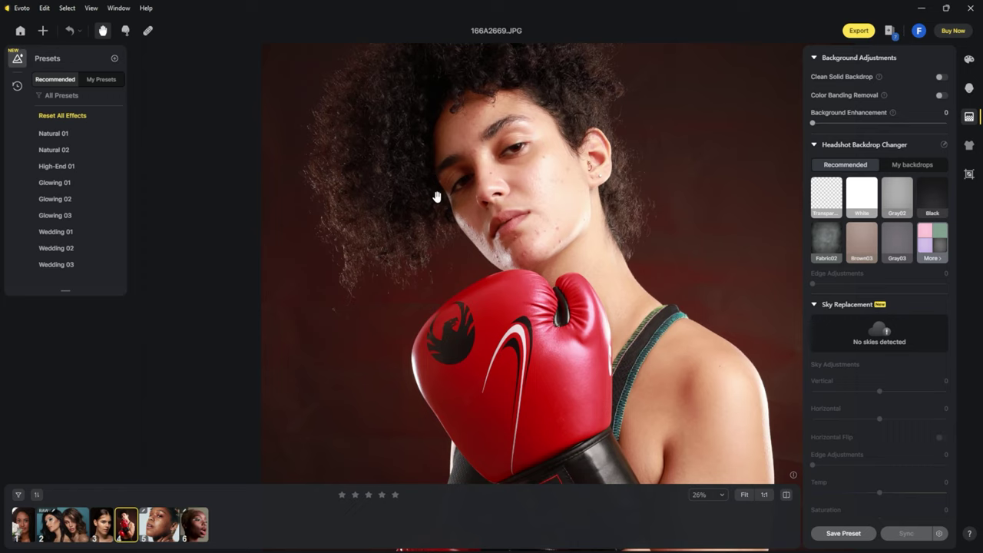
mouse_move(57, 167)
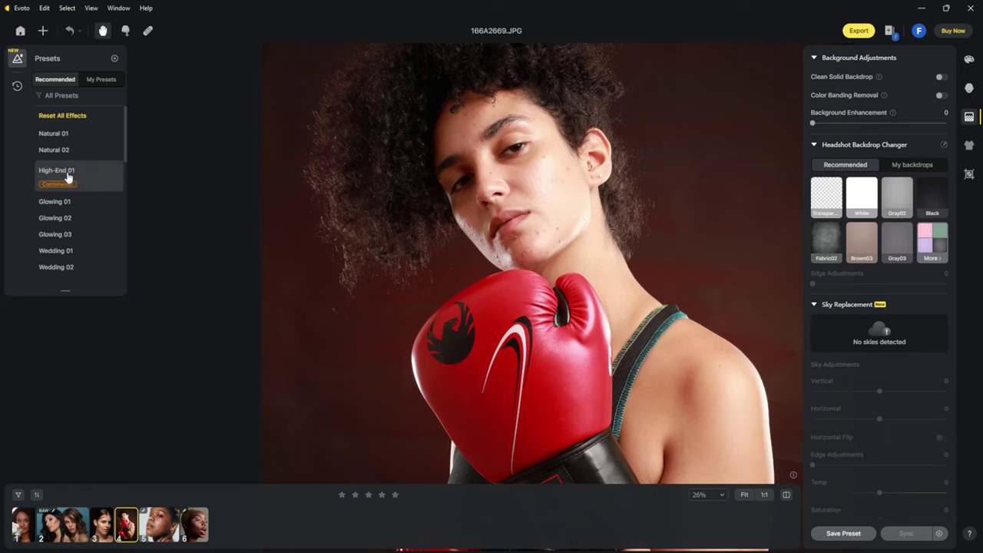
click(65, 177)
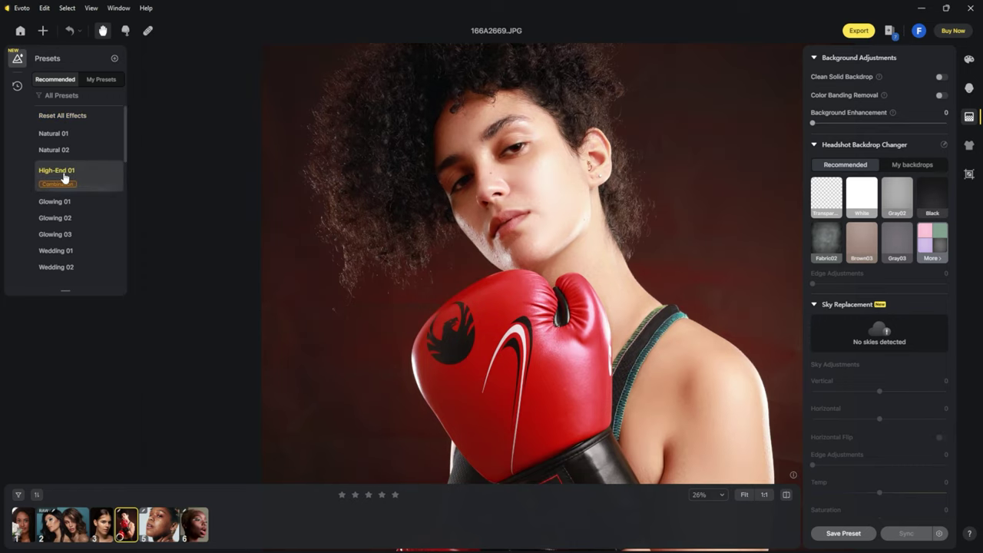
scroll(488, 198, down, 2)
scroll(488, 198, down, 2)
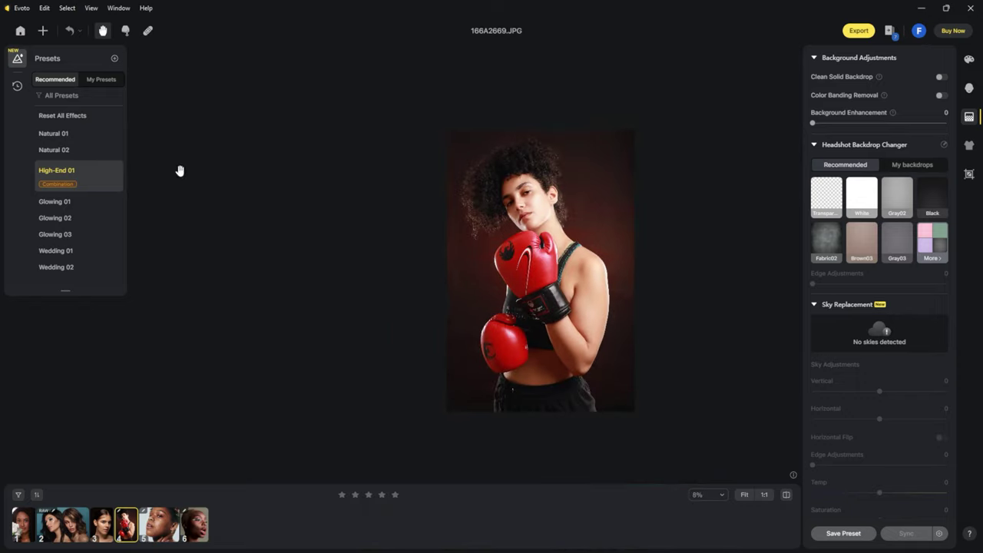
scroll(543, 204, up, 2)
scroll(543, 204, up, 2)
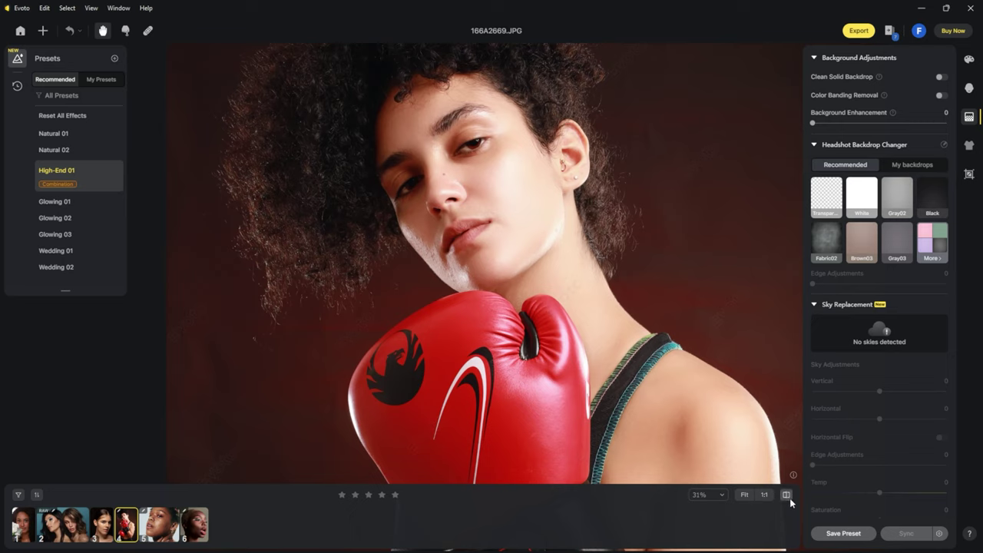
scroll(862, 362, down, 1)
scroll(862, 363, up, 1)
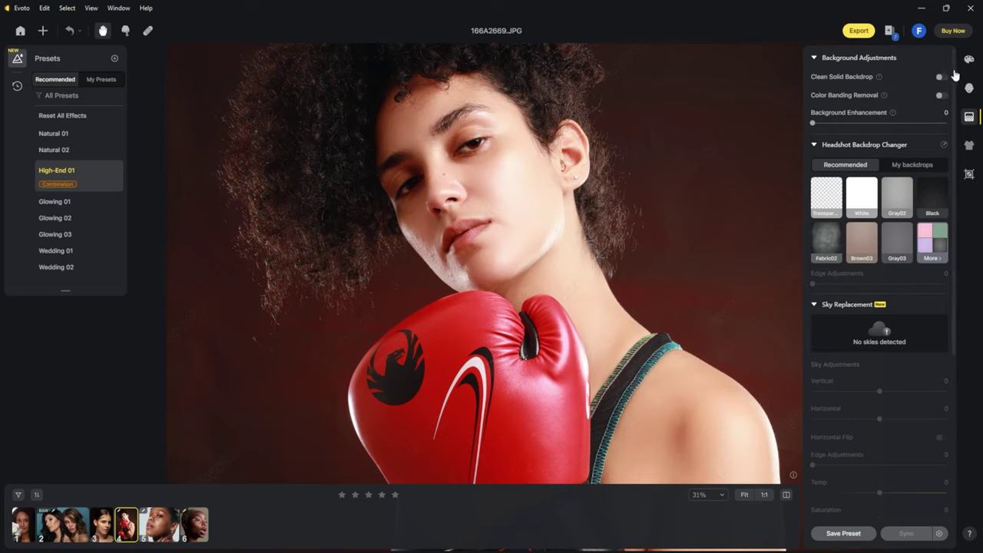
Show the Portrait Retouching settings and compare retouched against original.
click(969, 88)
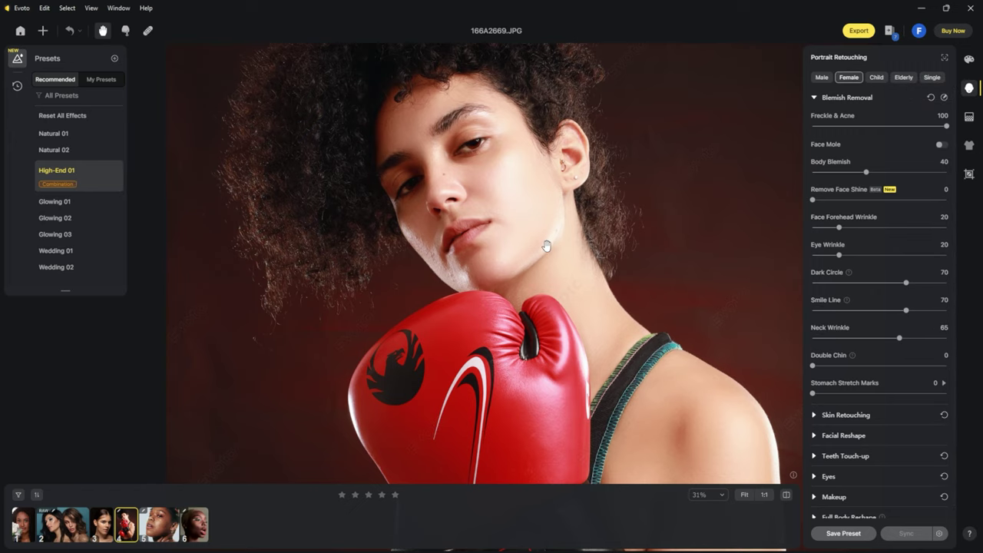
scroll(545, 246, down, 2)
scroll(546, 246, down, 2)
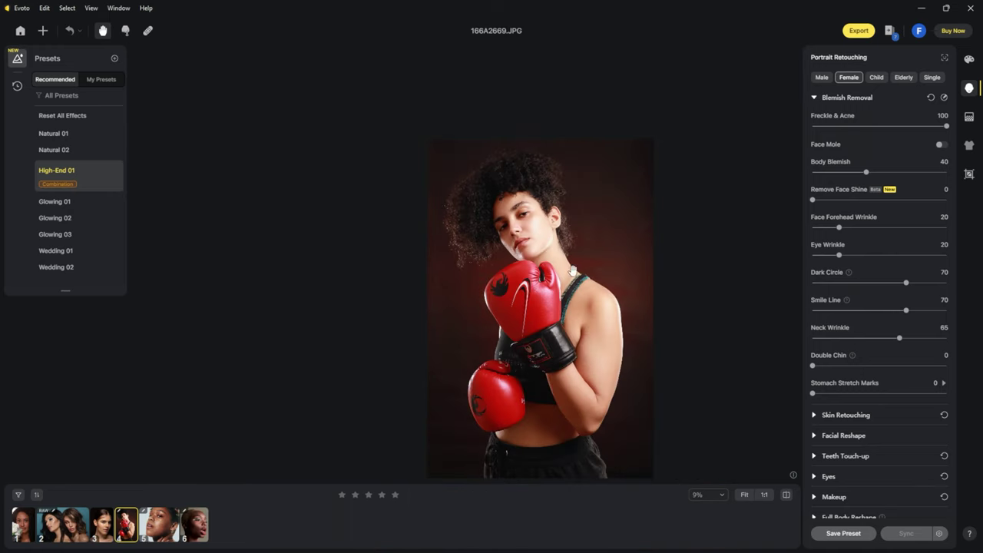
click(785, 496)
click(785, 496)
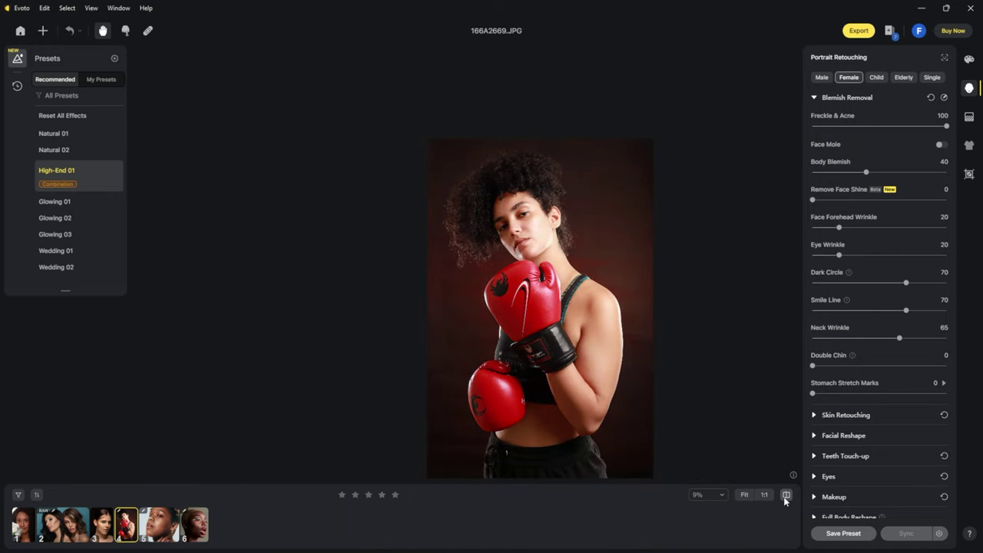
click(785, 496)
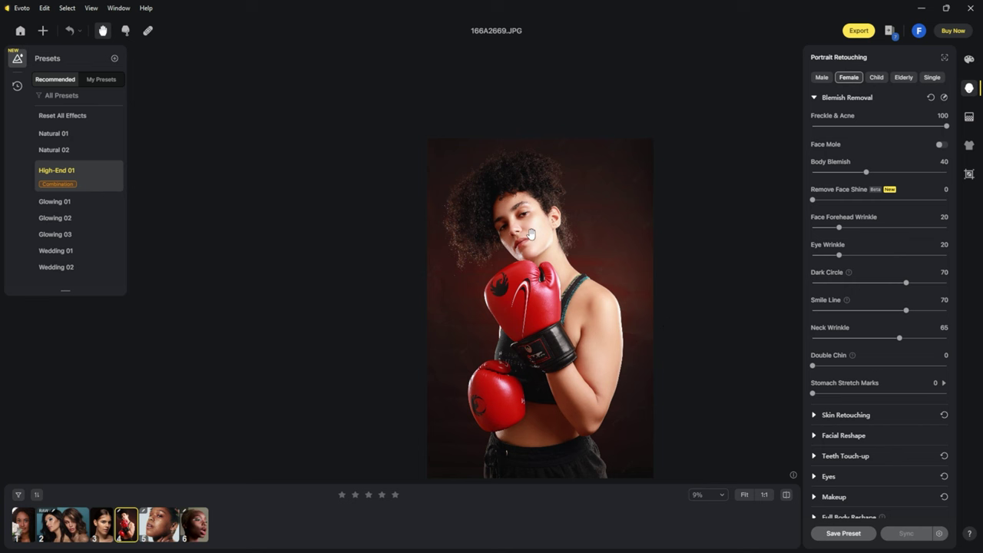
Zoom the face to actual pixel size and toggle the before/after comparison.
click(532, 230)
click(786, 496)
click(786, 495)
click(787, 495)
click(786, 496)
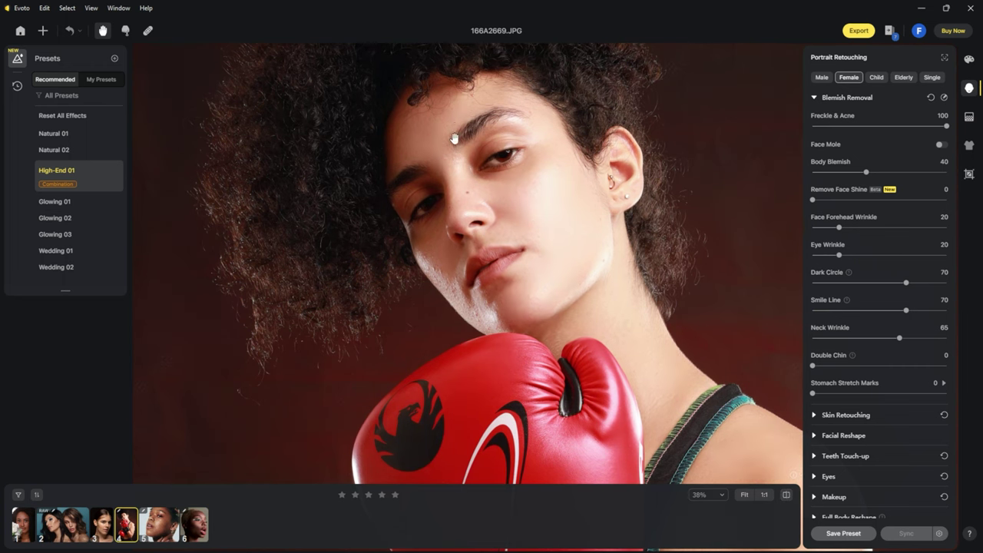
scroll(548, 237, up, 2)
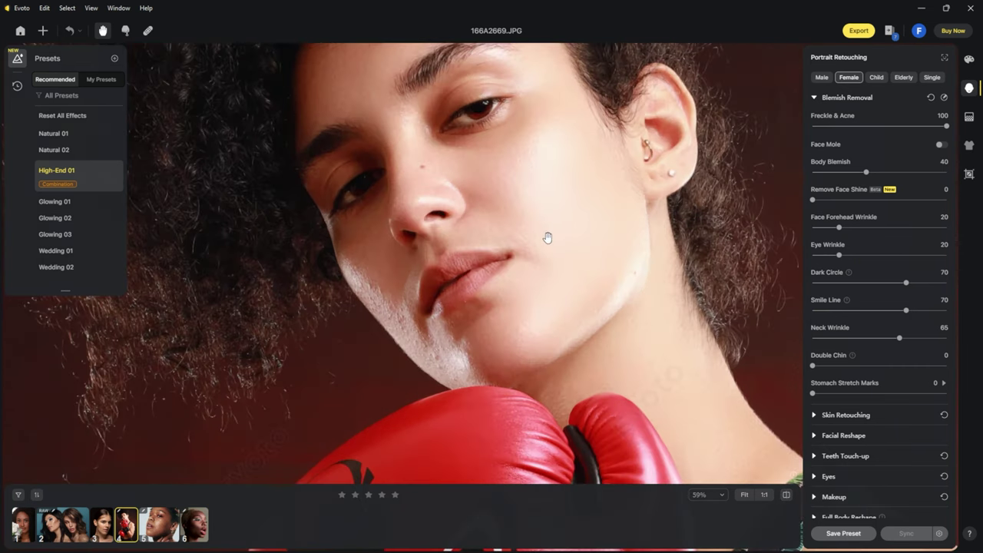
drag(545, 187, 550, 215)
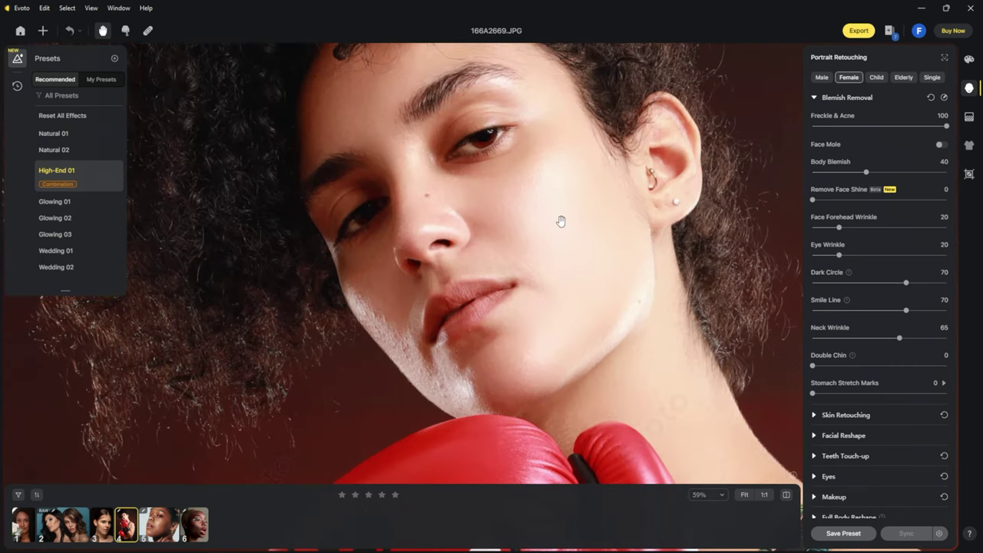
click(969, 59)
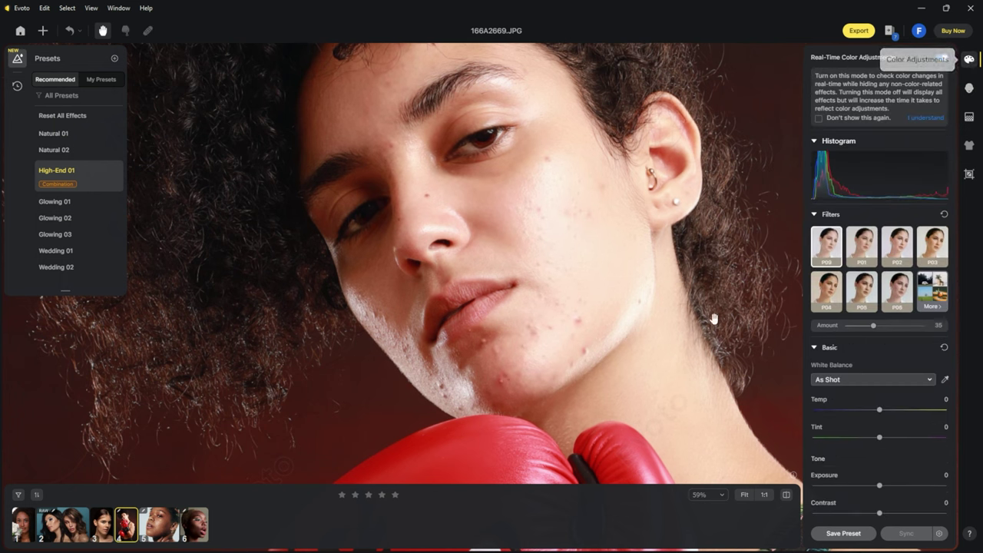
Lower the boxer portrait's Highlight to -27.
scroll(875, 430, down, 1)
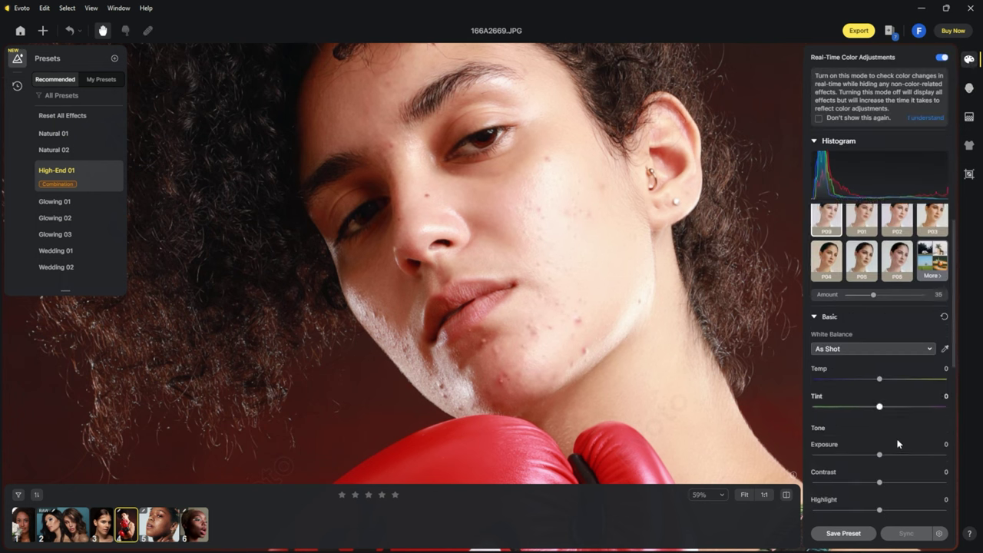
scroll(883, 481, down, 1)
click(862, 480)
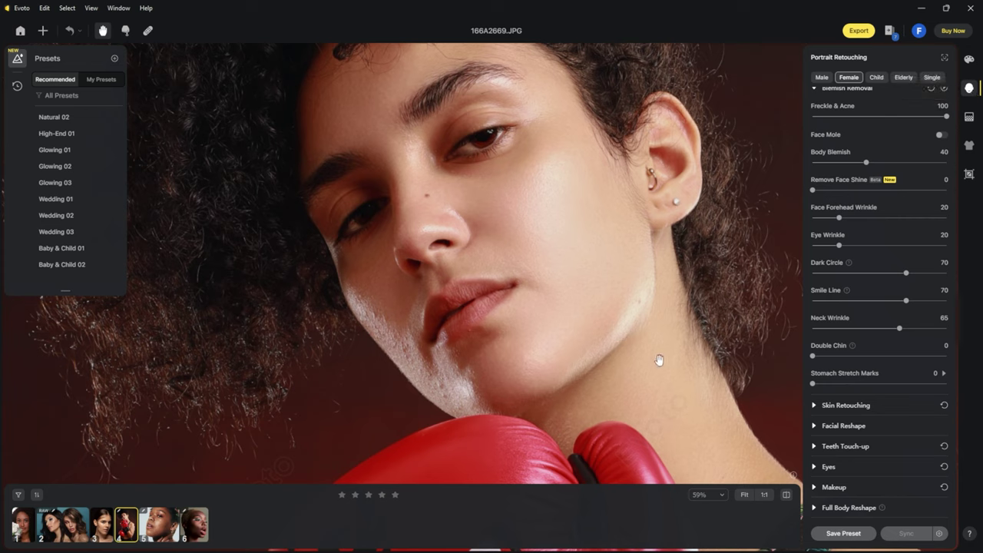
Compare the edit with the original and recentre the full portrait.
click(787, 495)
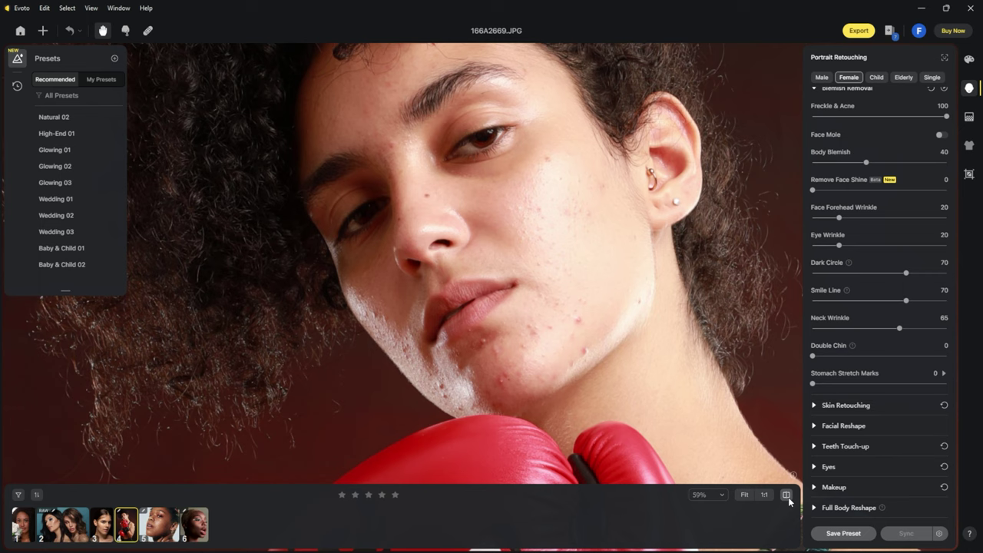
click(786, 495)
click(786, 495)
scroll(573, 313, down, 3)
scroll(571, 291, down, 3)
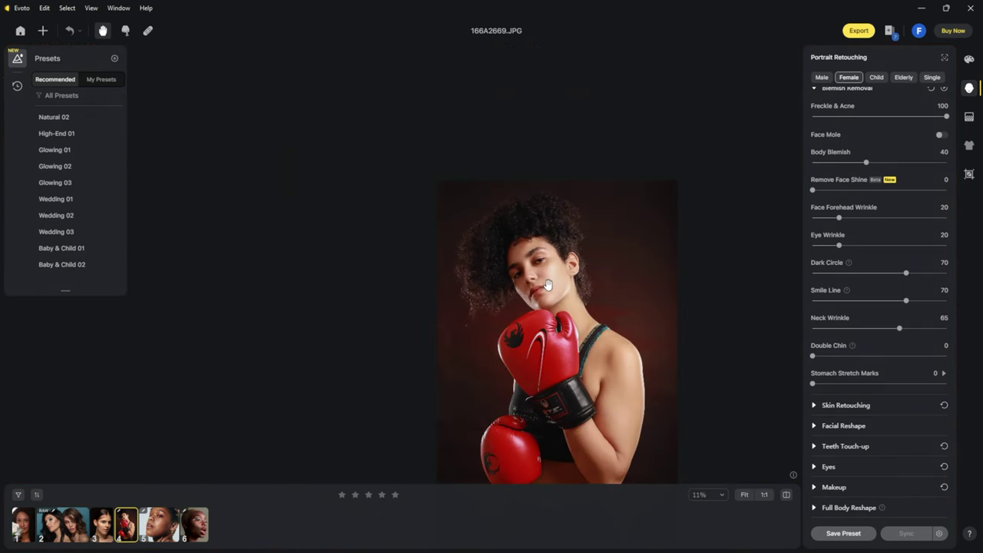
drag(470, 298, 444, 230)
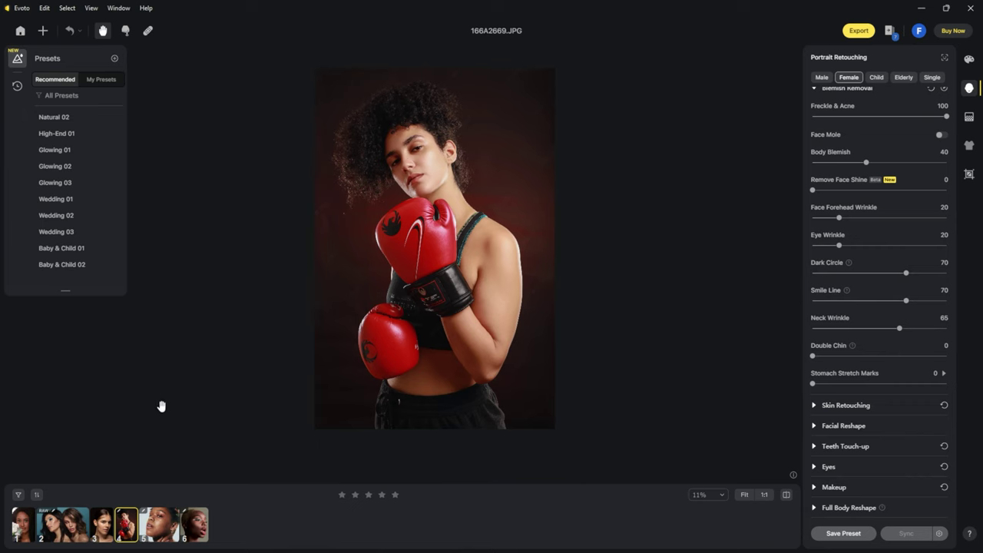
Open the two-women photo 166A4371.CR2 and fit it to the view.
click(71, 532)
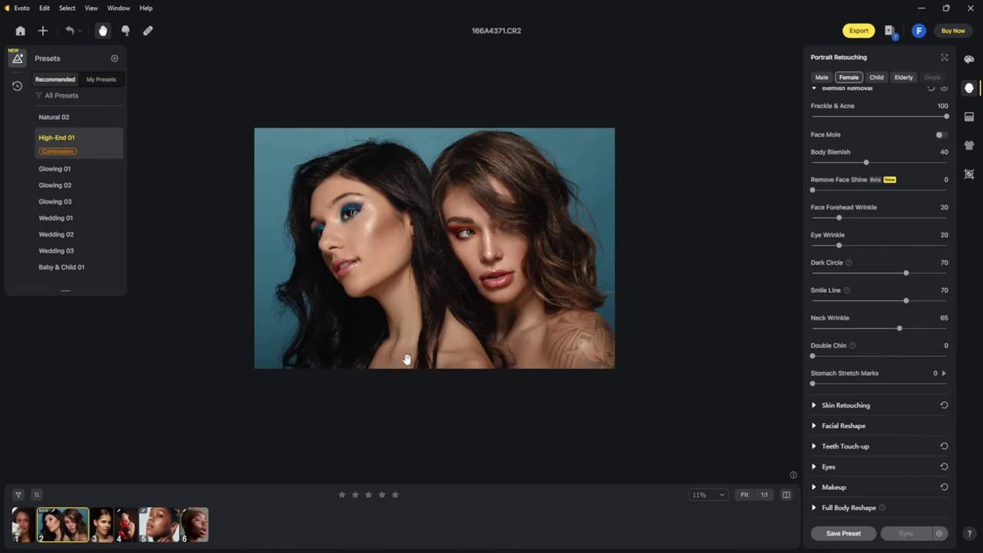
scroll(423, 334, up, 1)
scroll(430, 330, up, 1)
scroll(441, 337, up, 1)
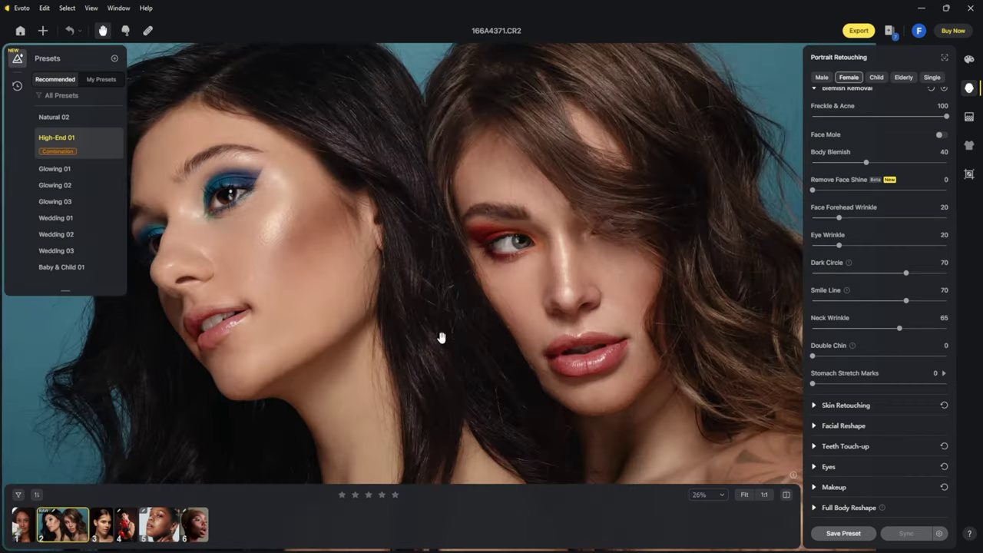
drag(404, 345, 426, 334)
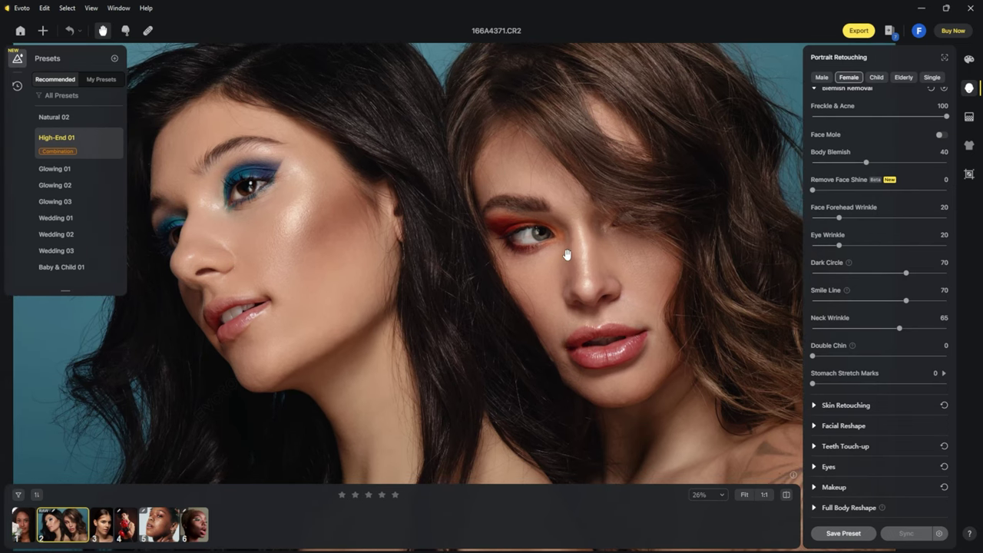
key(ctrl+0)
scroll(66, 126, up, 2)
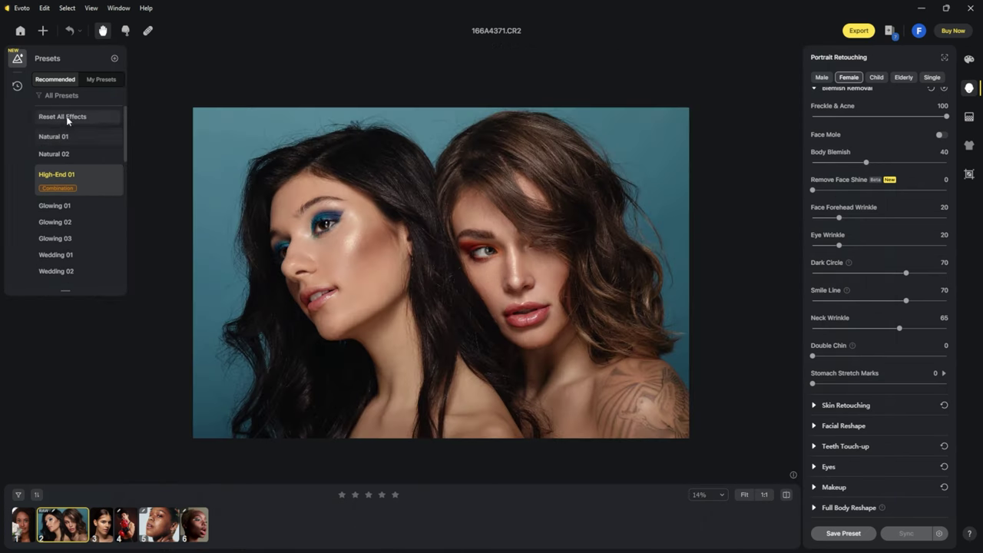
Reset all effects so every retouching value returns to 0.
click(66, 116)
scroll(66, 123, down, 1)
scroll(492, 288, up, 2)
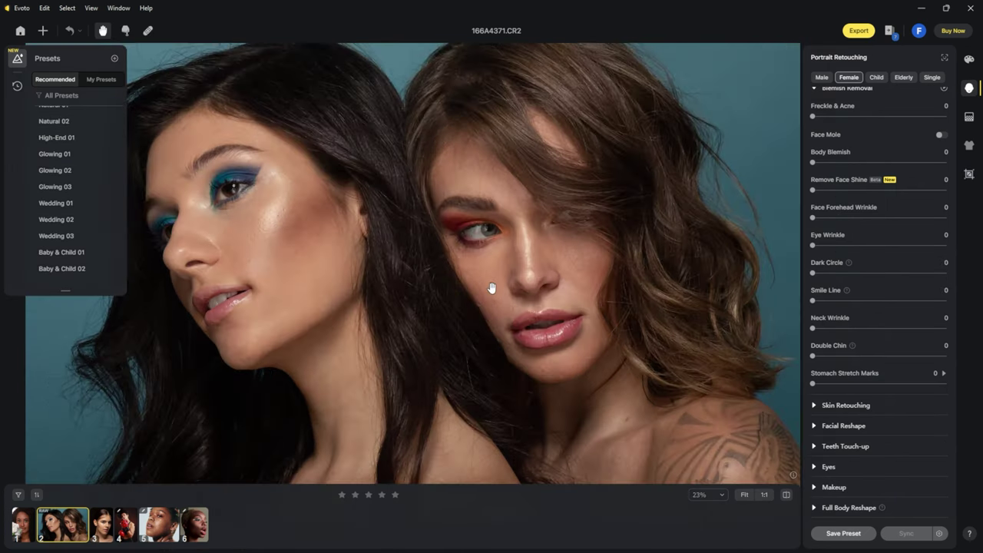
scroll(419, 261, up, 1)
scroll(430, 285, up, 1)
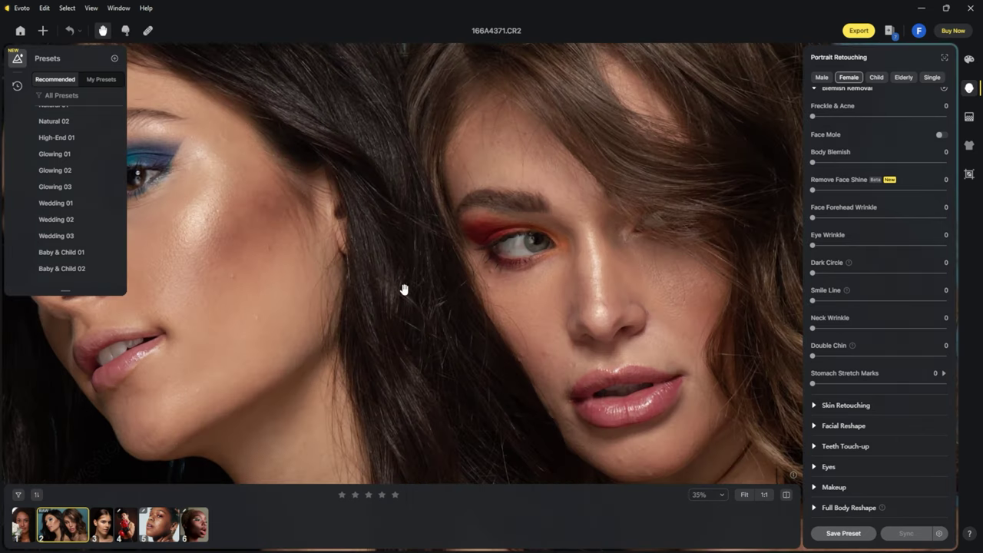
drag(404, 290, 432, 287)
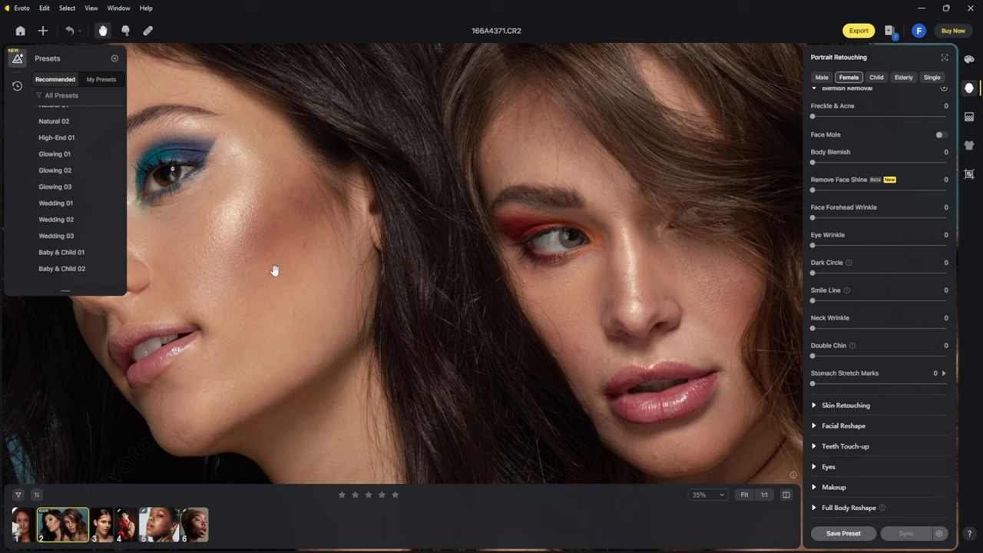
mouse_move(56, 139)
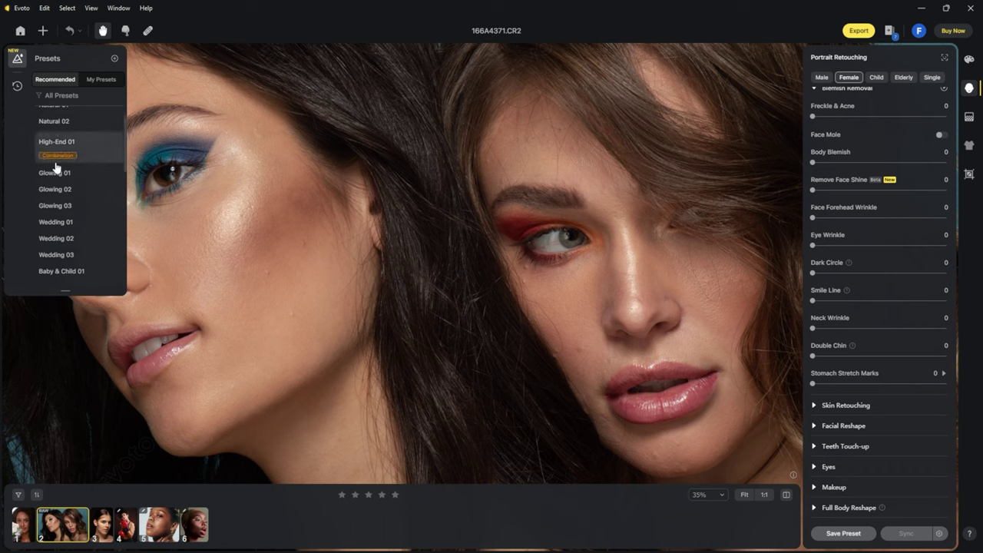
Reapply High-End 01 to the two-women photo and compare it repeatedly against the original.
click(68, 147)
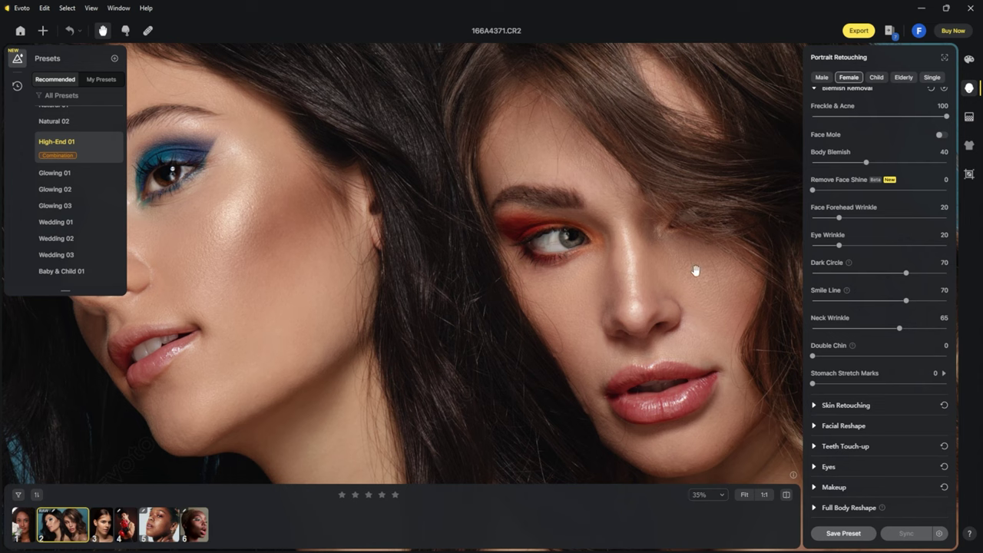
click(786, 495)
click(785, 495)
click(785, 495)
click(786, 495)
click(786, 495)
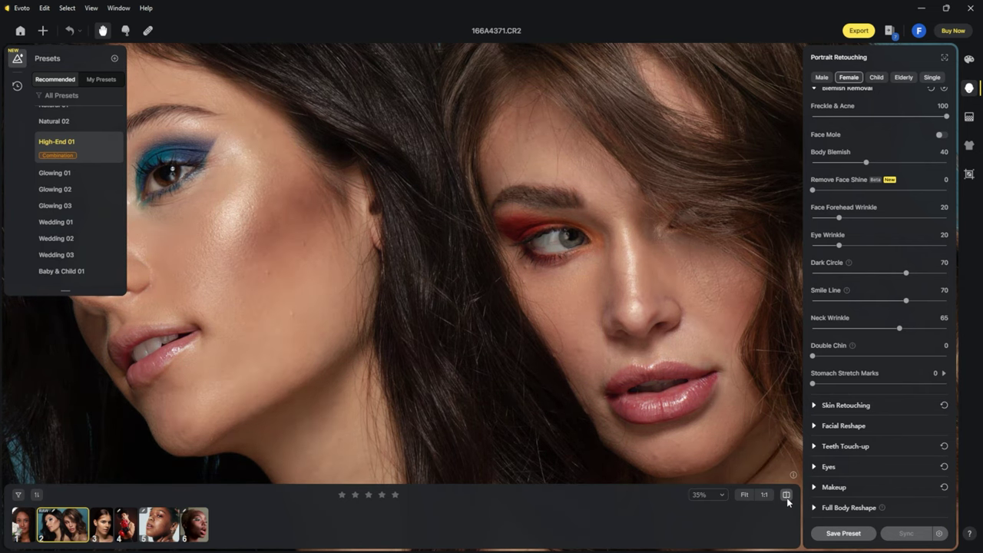
click(785, 496)
scroll(547, 313, down, 3)
scroll(542, 313, down, 2)
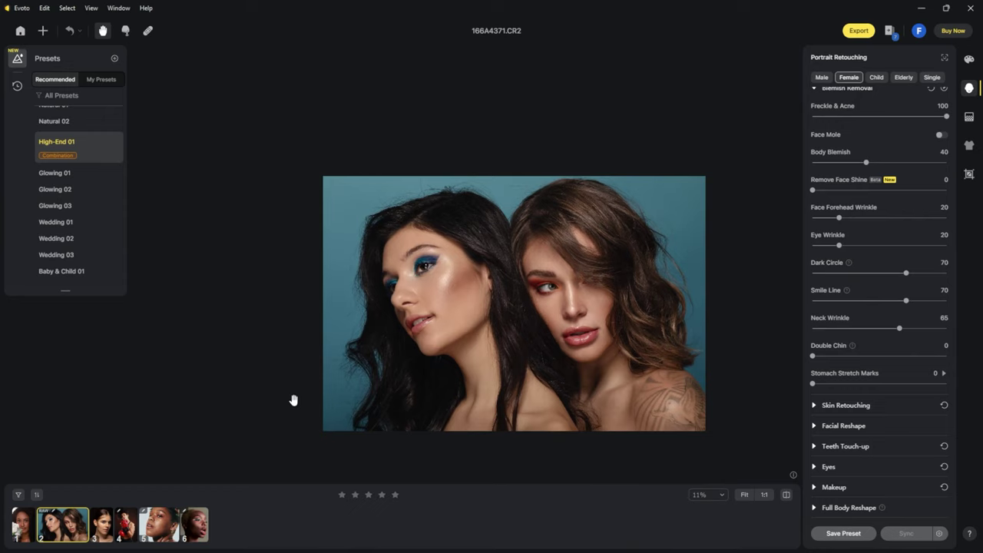
Open the fifth photo, the acne close-up, and try the Natural 02 preset on it.
click(158, 530)
scroll(447, 329, up, 3)
drag(477, 333, 415, 338)
scroll(415, 337, up, 3)
scroll(253, 261, down, 2)
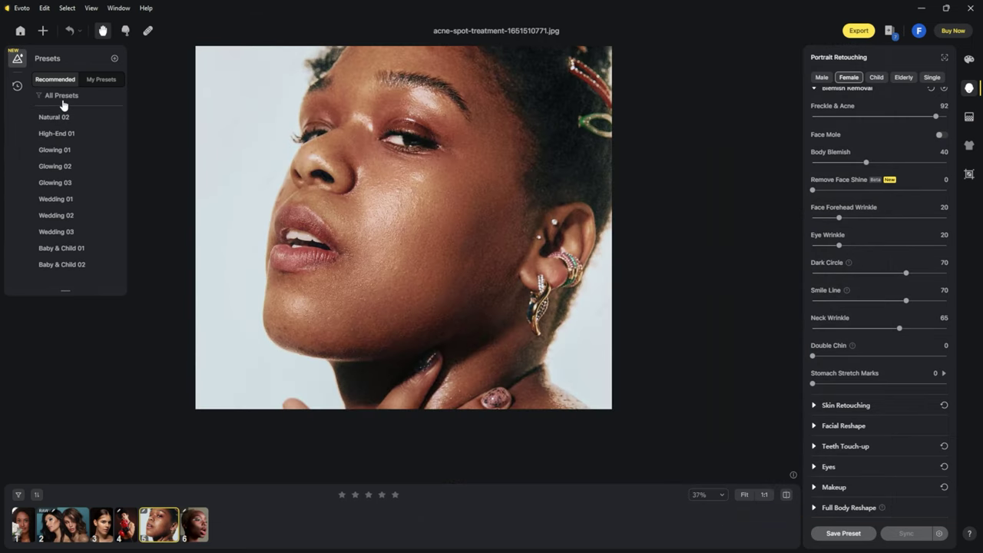
click(61, 121)
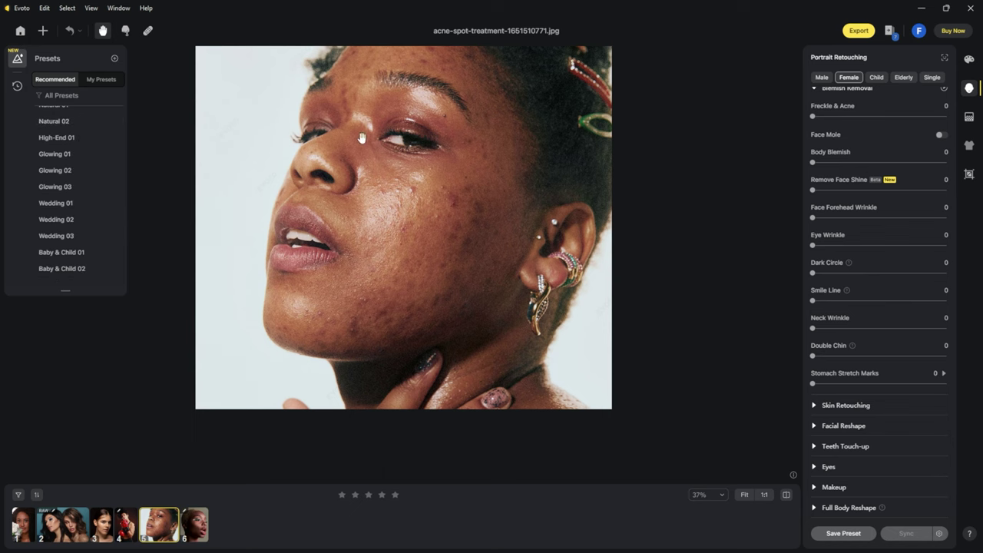
scroll(448, 225, up, 2)
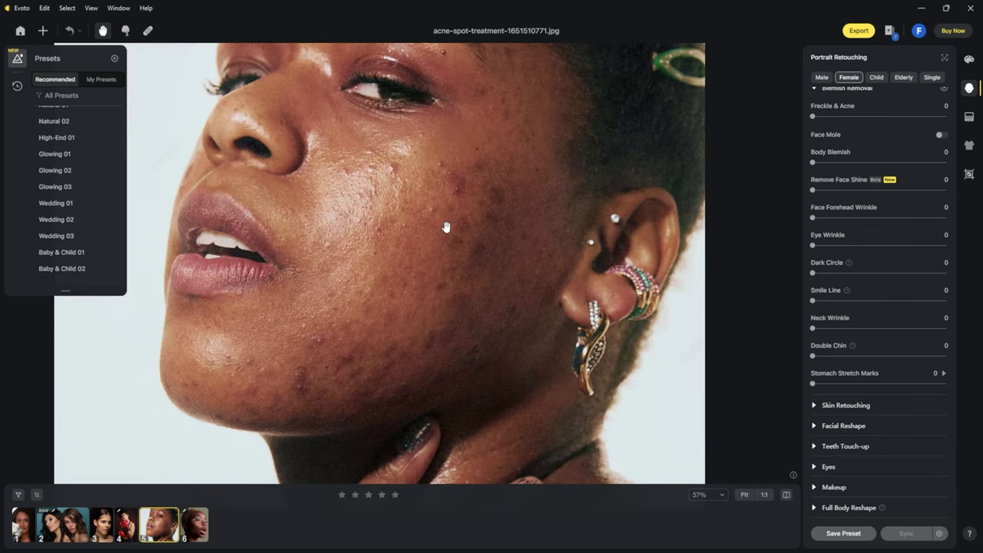
scroll(446, 227, down, 3)
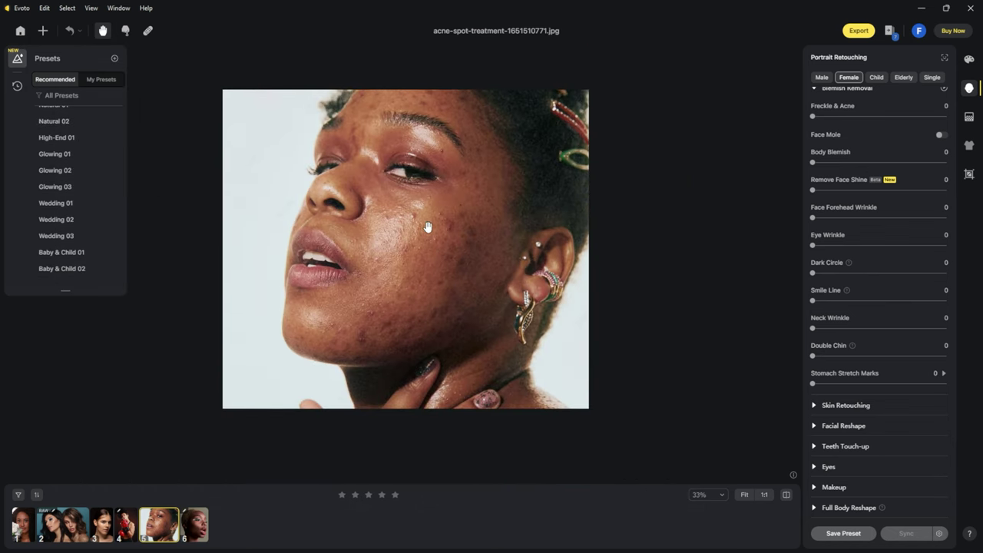
Switch the acne close-up to High-End 01 and compare it against the original.
click(51, 143)
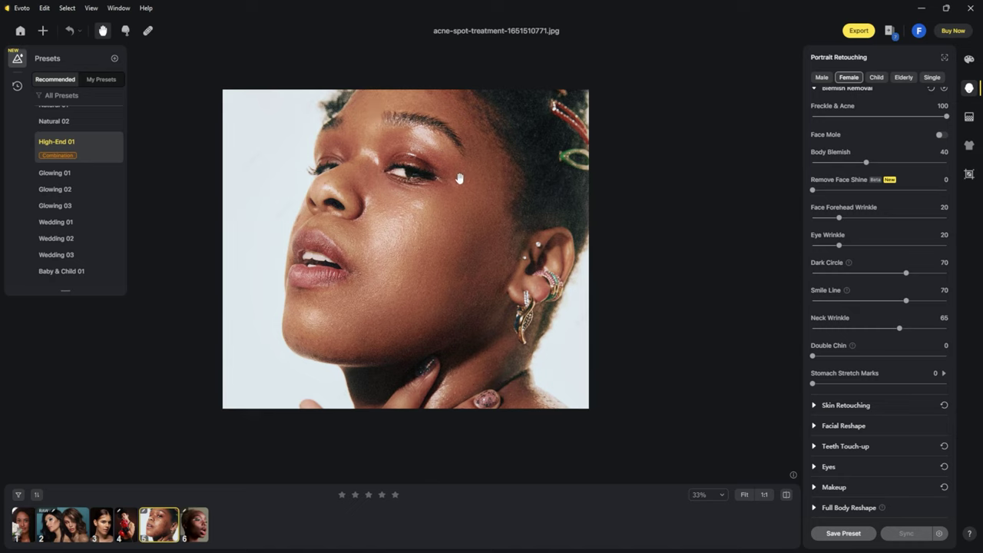
click(786, 495)
click(787, 494)
click(786, 494)
click(786, 494)
click(969, 60)
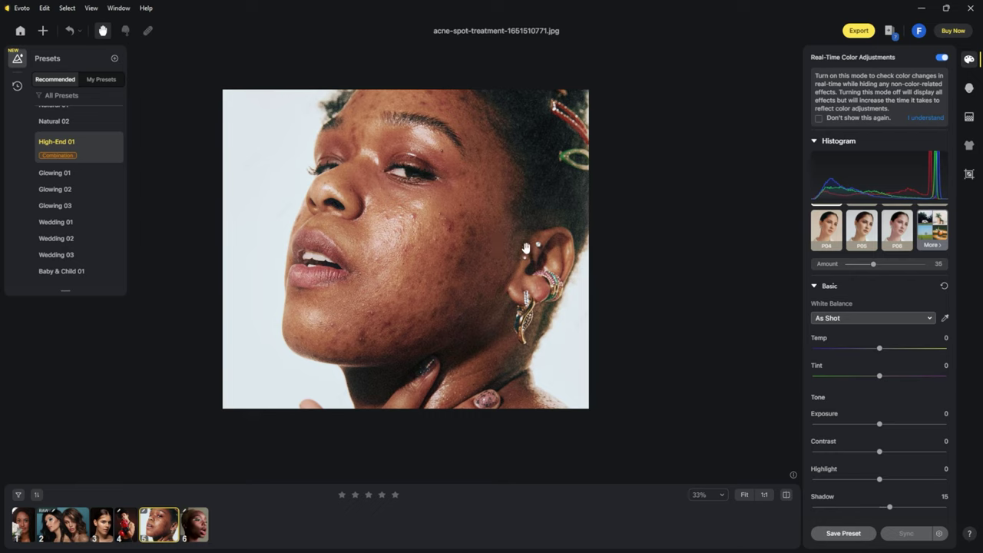
In the Basic colour section, set Exposure -0.5, Contrast 20 and Saturation -24.
scroll(882, 333, down, 2)
scroll(882, 332, down, 2)
scroll(882, 332, down, 1)
scroll(882, 332, up, 3)
scroll(880, 330, down, 1)
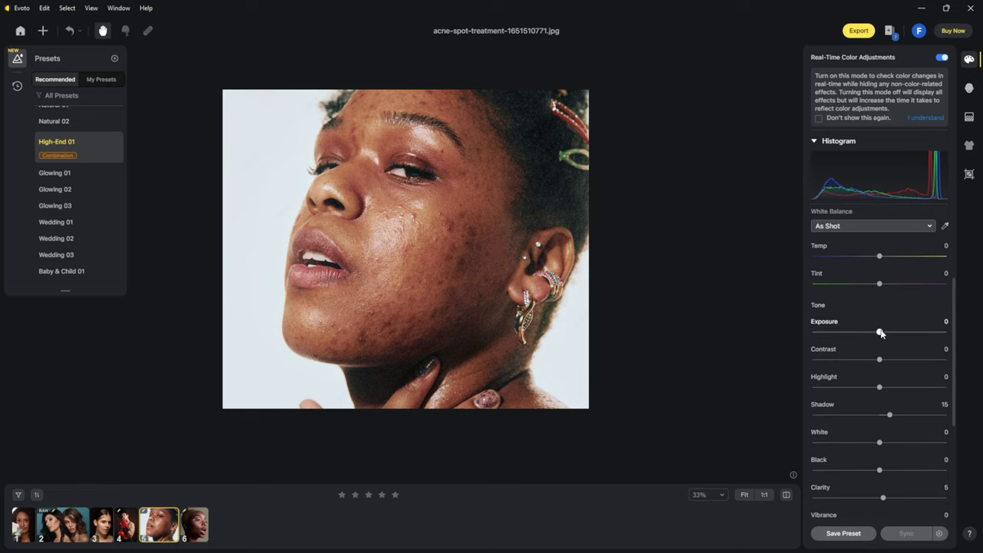
scroll(880, 330, down, 2)
scroll(880, 329, down, 2)
scroll(880, 329, up, 2)
mouse_move(880, 272)
mouse_down()
mouse_move(889, 271)
mouse_move(871, 273)
mouse_move(892, 297)
mouse_up()
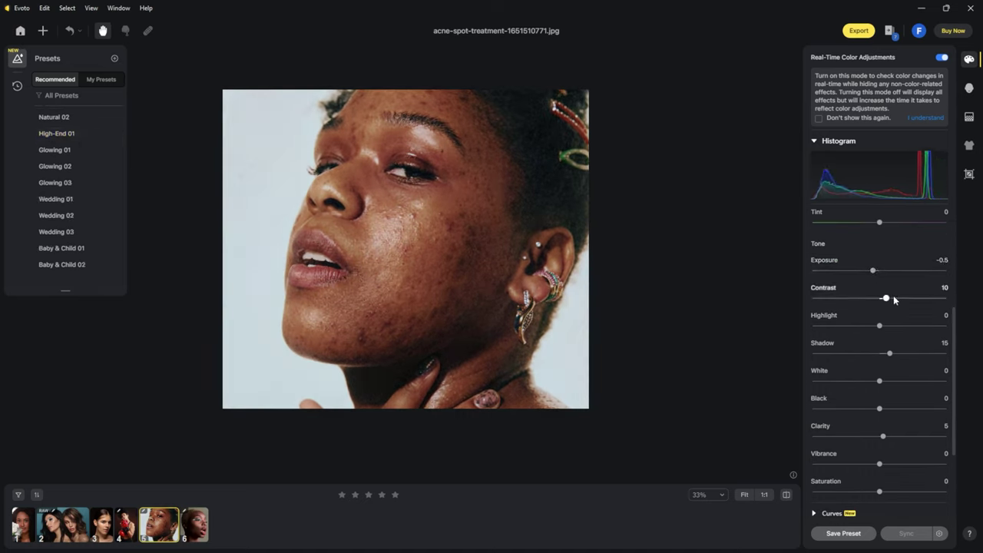
scroll(888, 384, down, 1)
drag(879, 461, 863, 462)
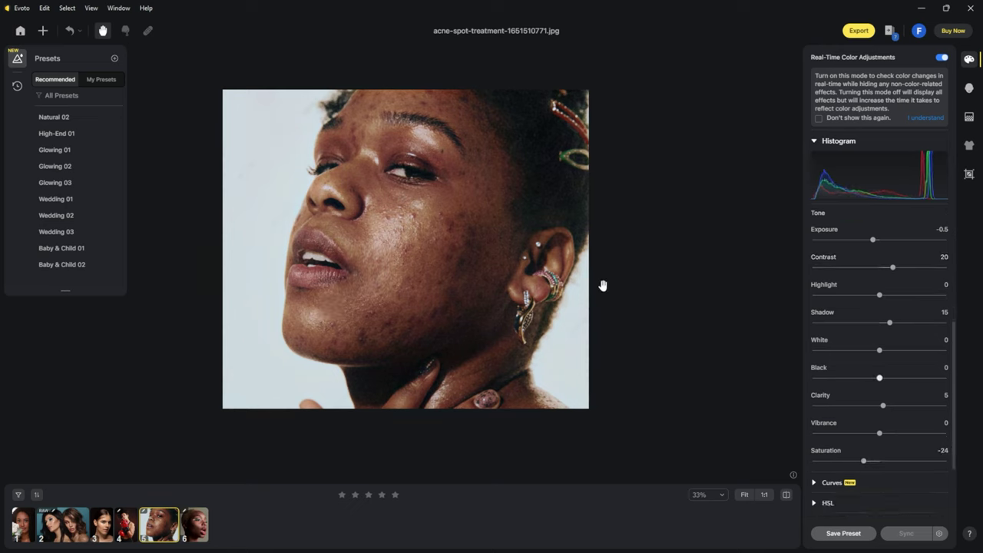
click(969, 175)
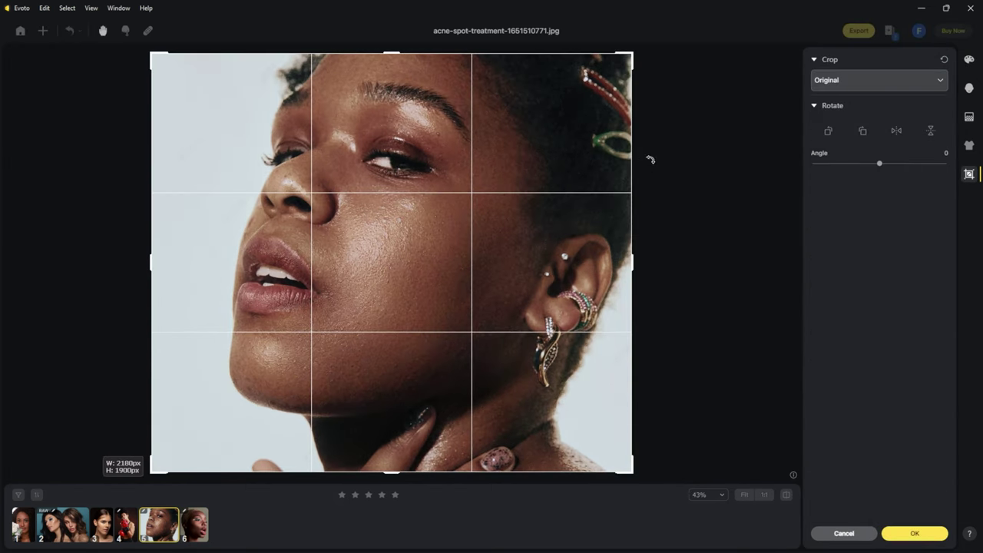
Crop the acne close-up to a 2180 × 1900 frame trimming the right edge, then return to Portrait Retouching.
drag(630, 158, 602, 158)
mouse_move(490, 167)
mouse_down()
mouse_move(476, 186)
mouse_move(478, 149)
mouse_up()
mouse_move(474, 307)
mouse_down()
mouse_move(483, 307)
mouse_move(473, 302)
mouse_up()
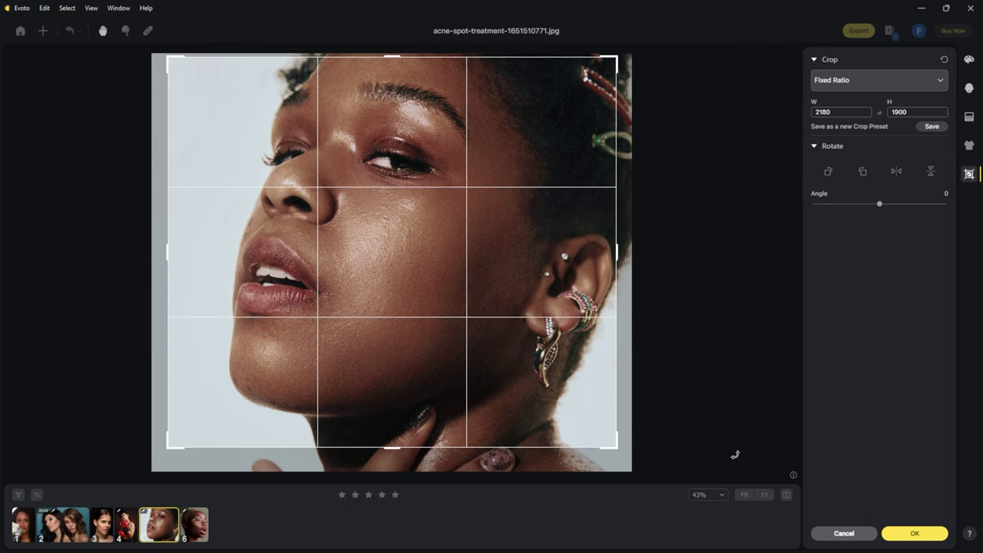
click(903, 532)
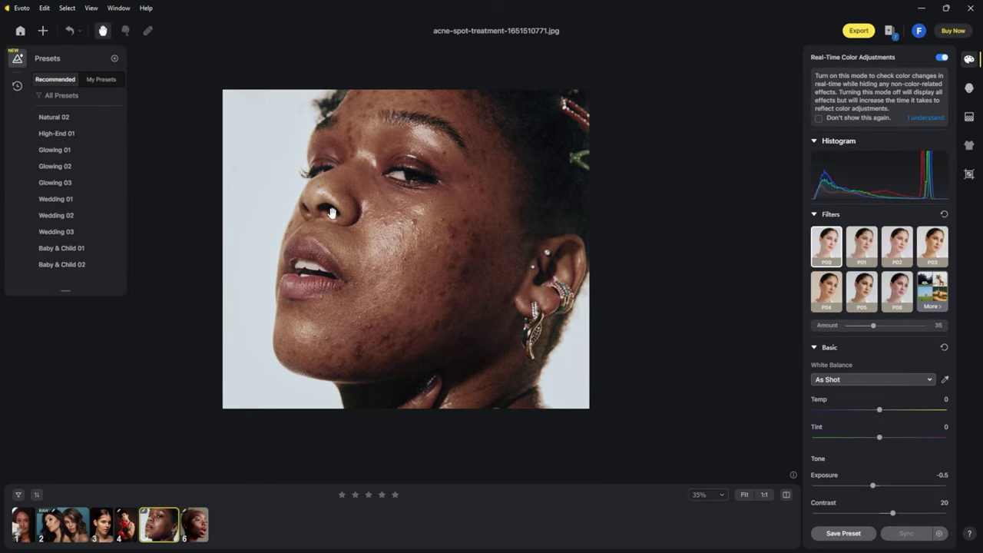
click(969, 89)
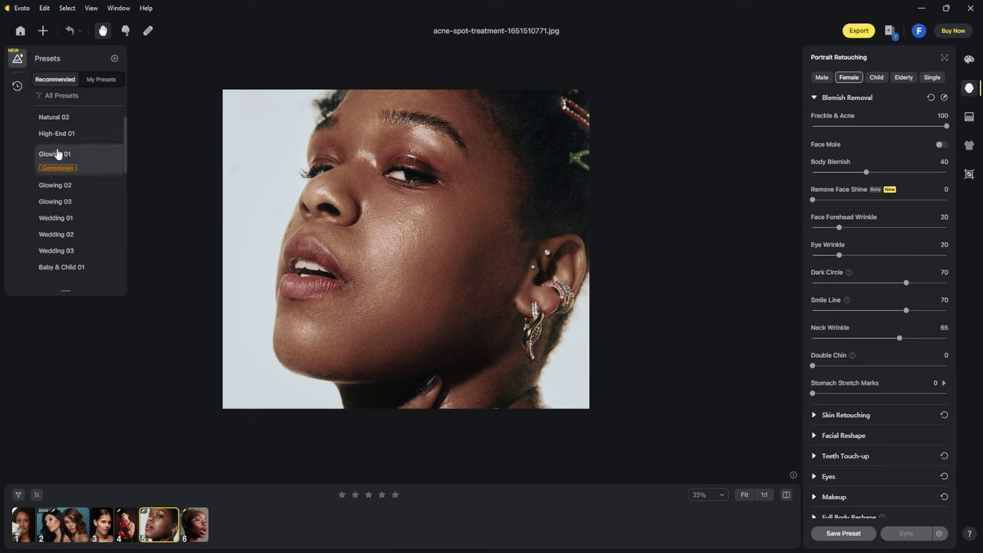
scroll(52, 206, up, 2)
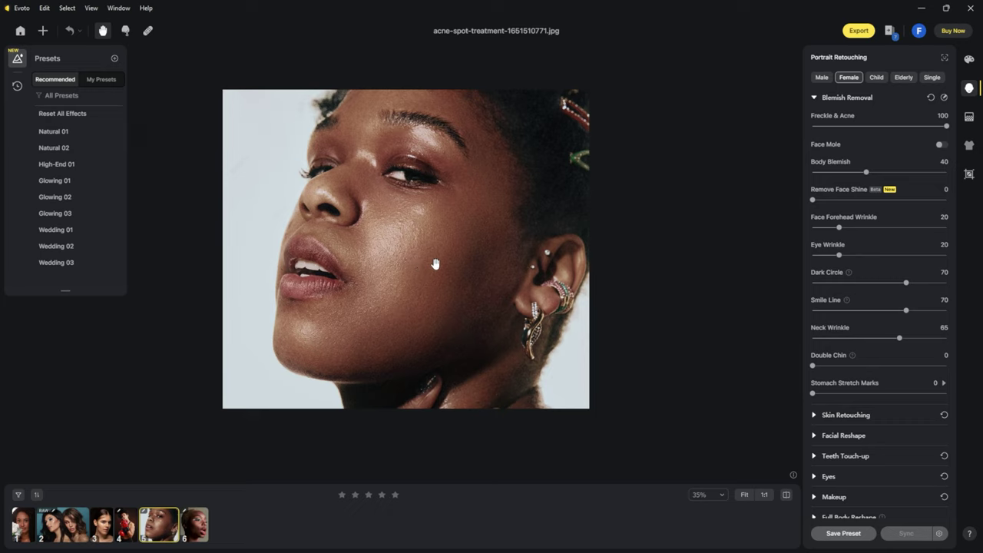
Open Quick Export and browse the destination folder picker twice, keeping the current folder.
click(856, 33)
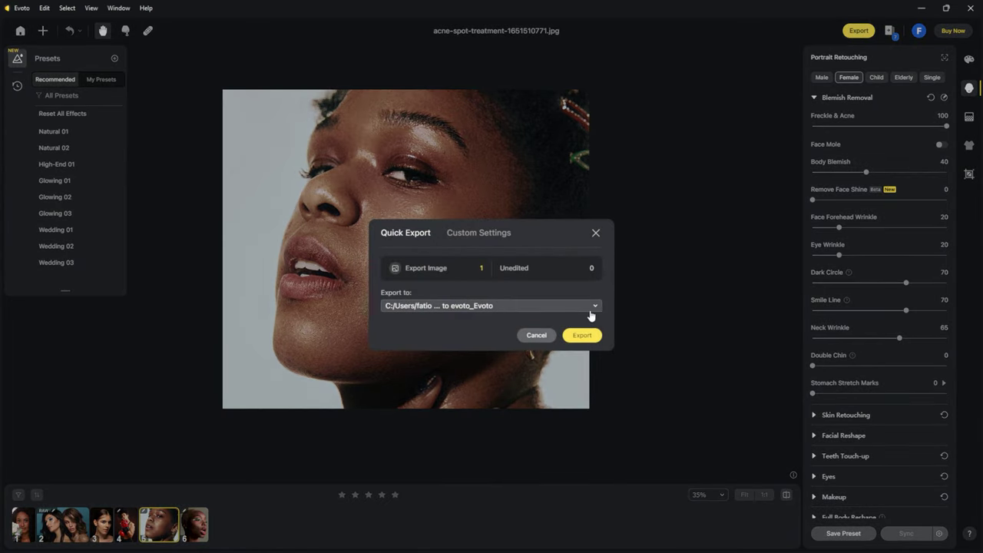
click(595, 307)
scroll(264, 203, down, 4)
scroll(265, 203, up, 5)
click(969, 7)
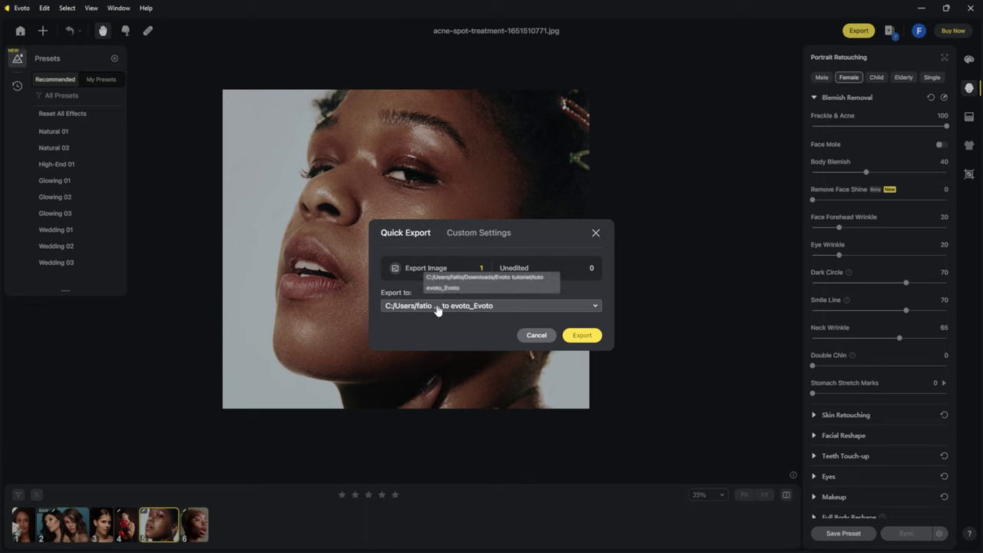
click(593, 308)
scroll(190, 315, down, 5)
scroll(228, 235, up, 5)
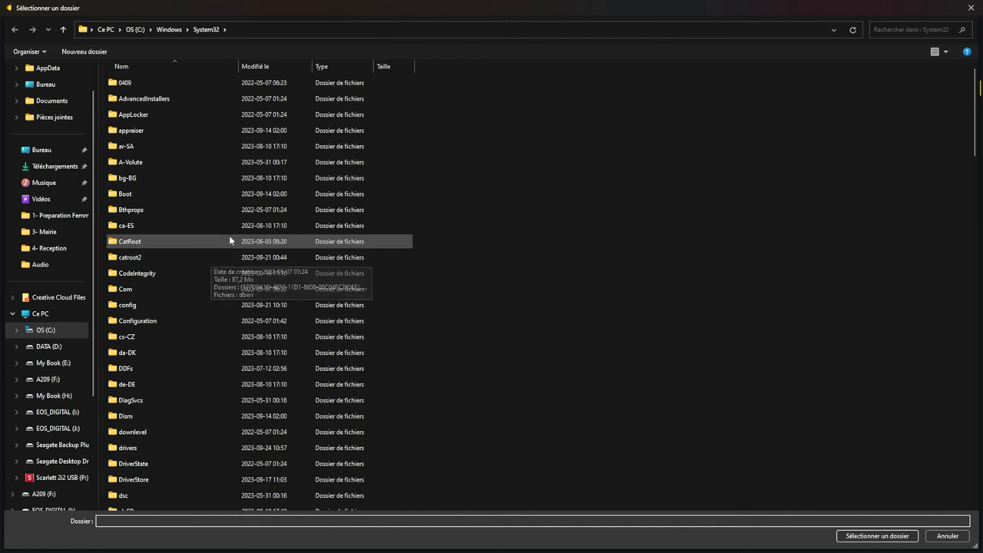
click(971, 9)
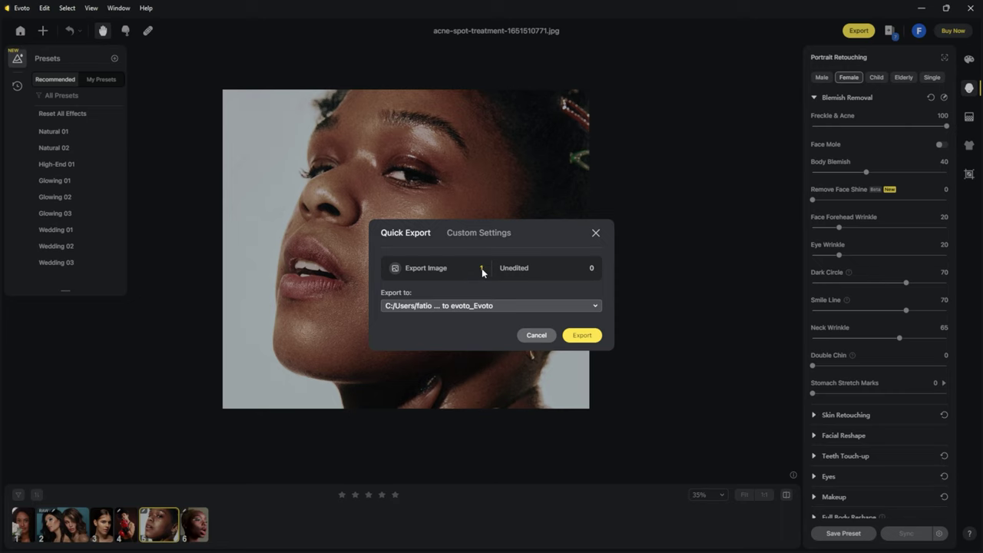
Close Quick Export and highlight the Basic plan's 1,200 credits and US$83.99 price.
click(596, 235)
scroll(430, 246, up, 2)
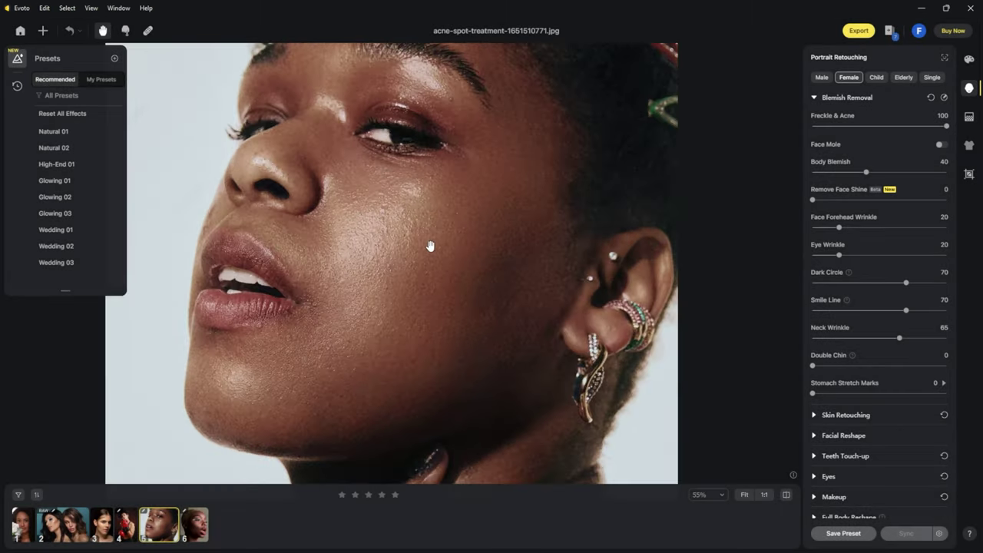
scroll(430, 245, down, 2)
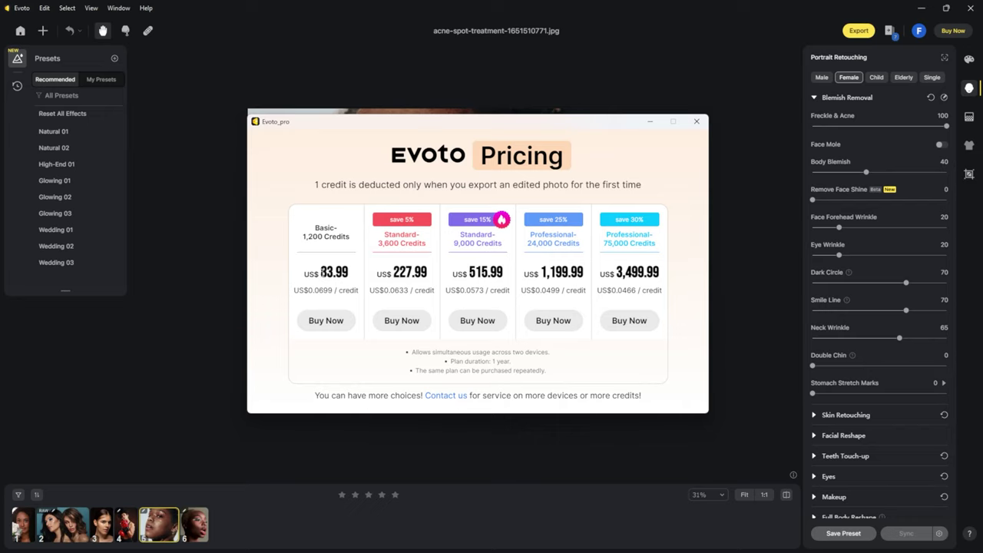
drag(321, 272, 350, 278)
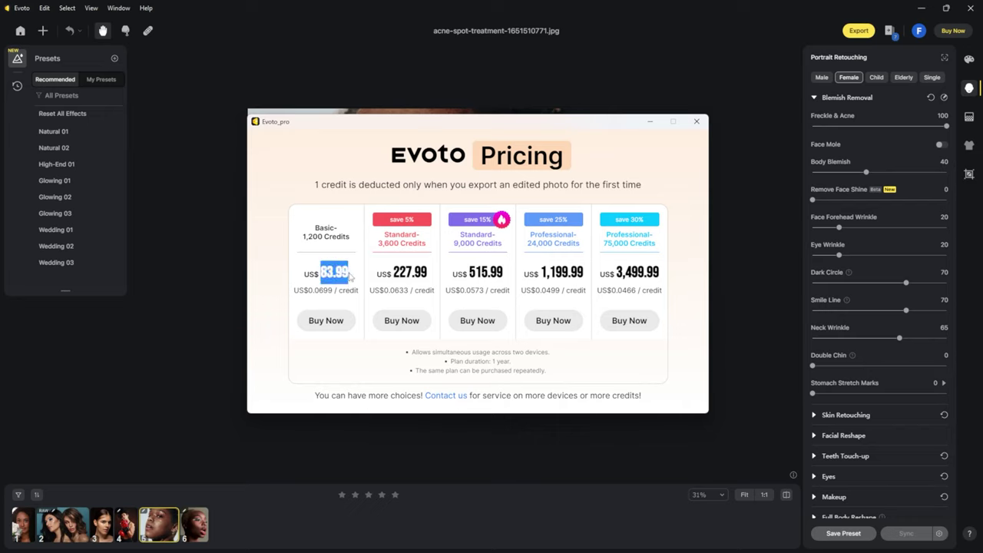
drag(304, 238, 348, 238)
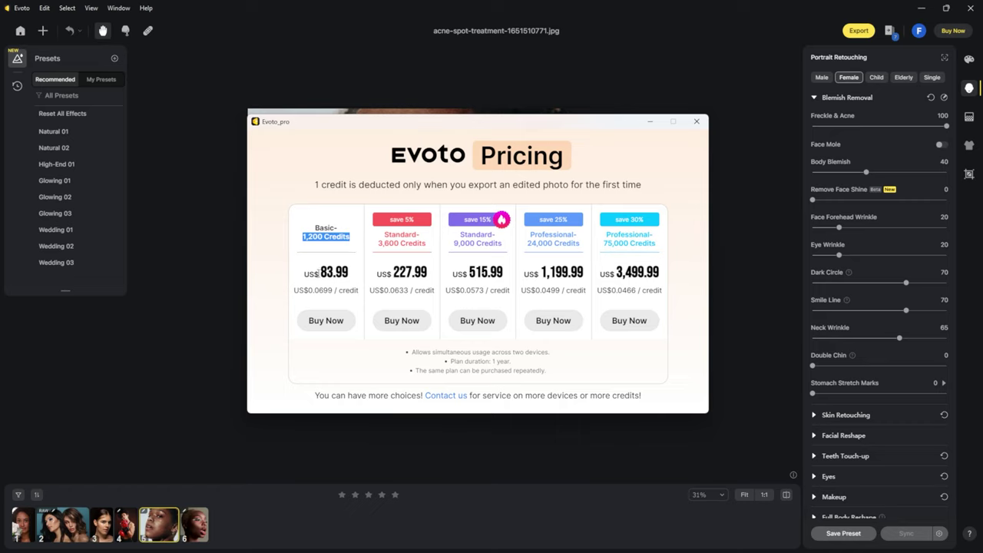
drag(321, 270, 348, 271)
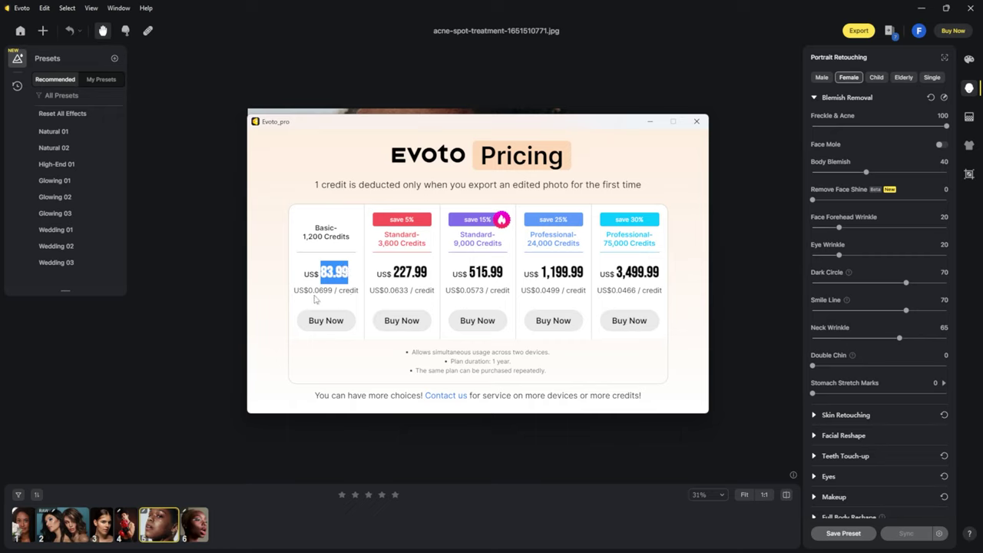
Highlight the Basic plan's US$0.0699 per-credit price, then close the pricing window.
drag(308, 291, 339, 292)
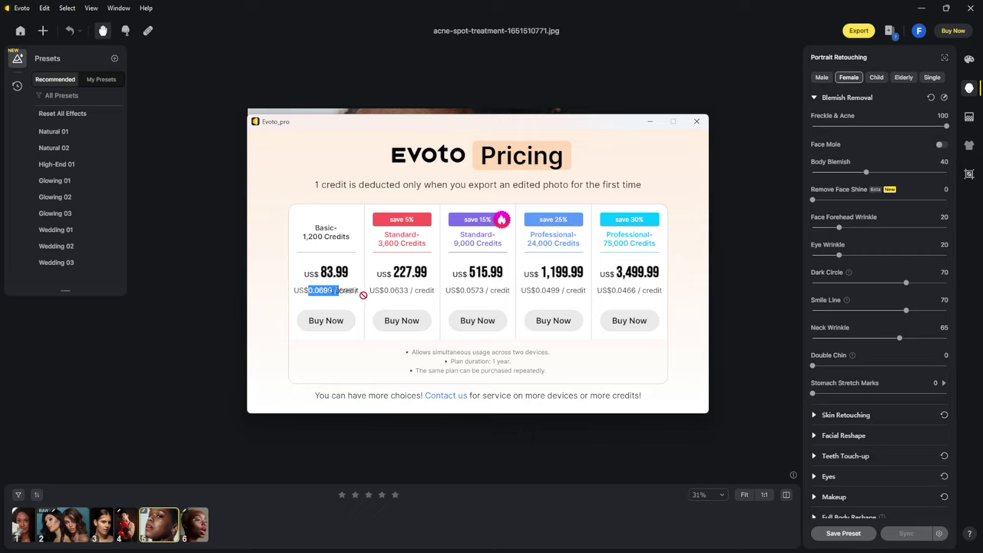
click(312, 294)
drag(338, 290, 359, 290)
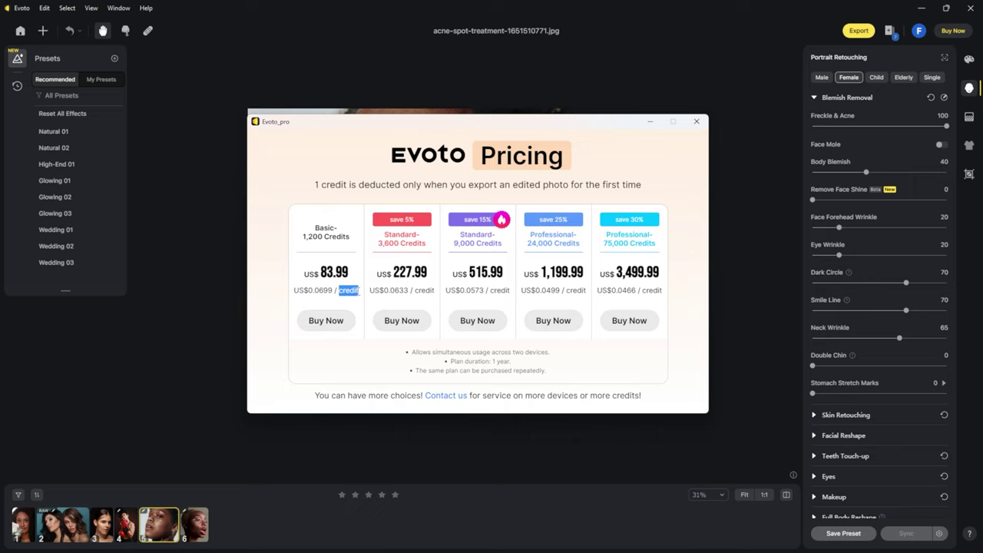
drag(310, 290, 324, 290)
drag(308, 290, 298, 290)
click(697, 123)
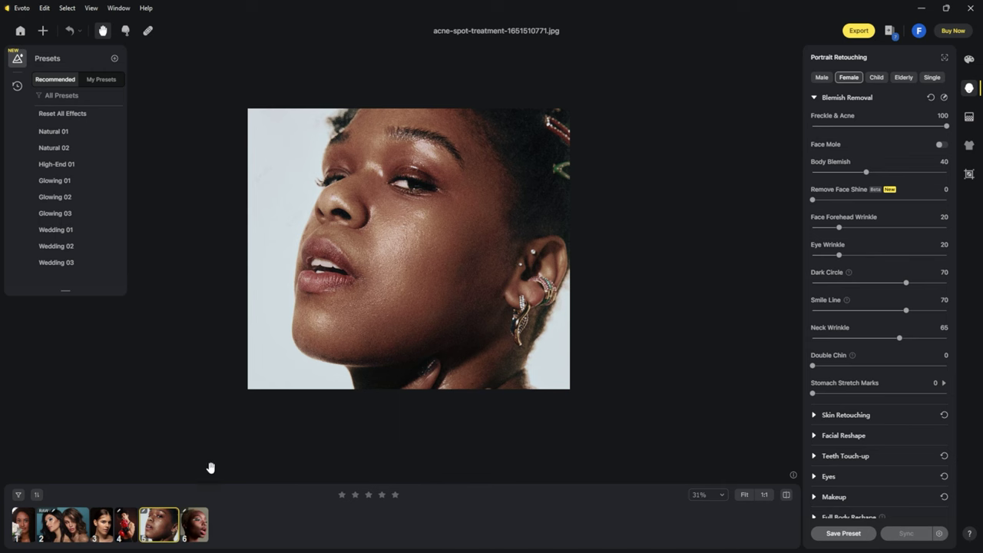
Step through the thumbnails and reset all effects on the two-women photo.
click(128, 527)
click(102, 526)
click(63, 527)
click(23, 529)
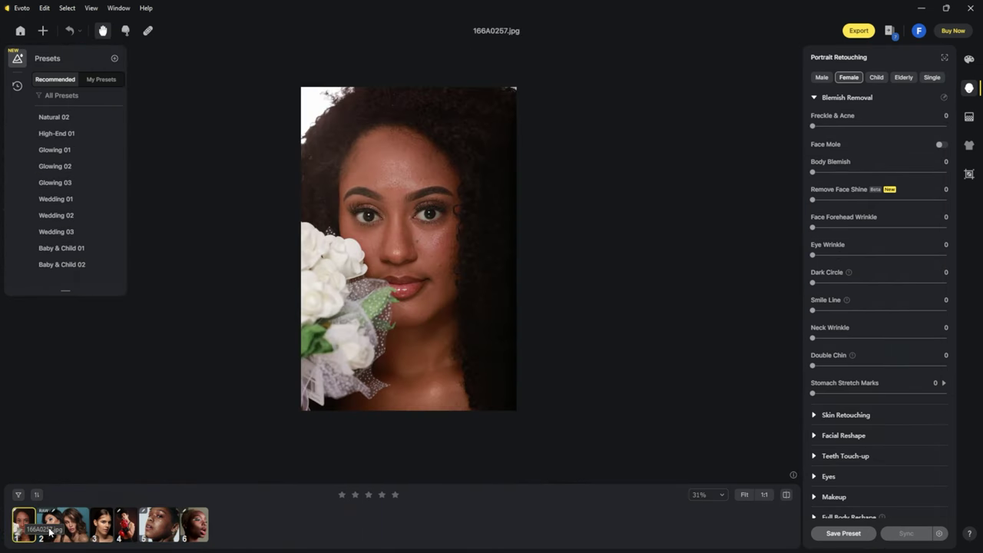
click(63, 527)
scroll(69, 190, up, 3)
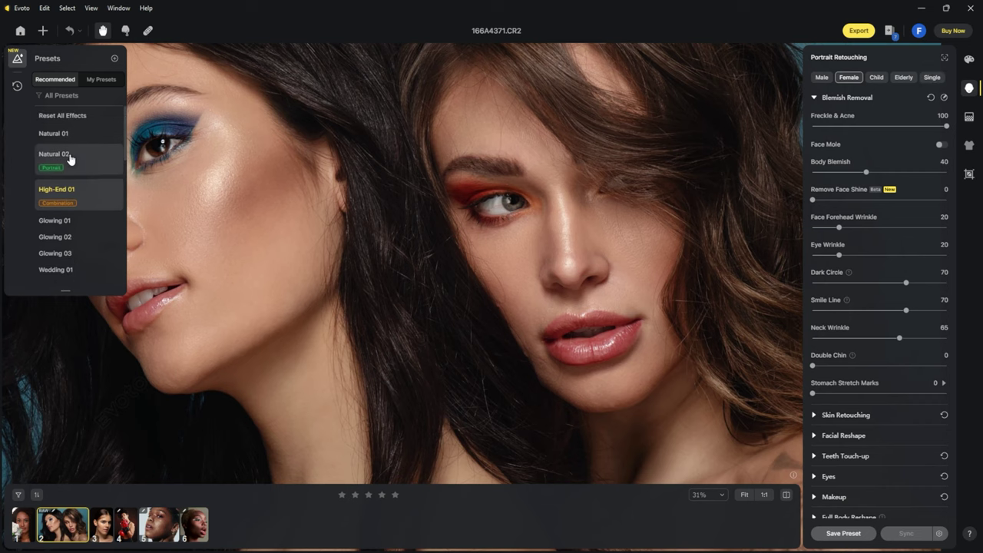
click(77, 117)
scroll(73, 154, down, 1)
Remove all retouching from the boxing photo and the acne-spot photo.
click(102, 526)
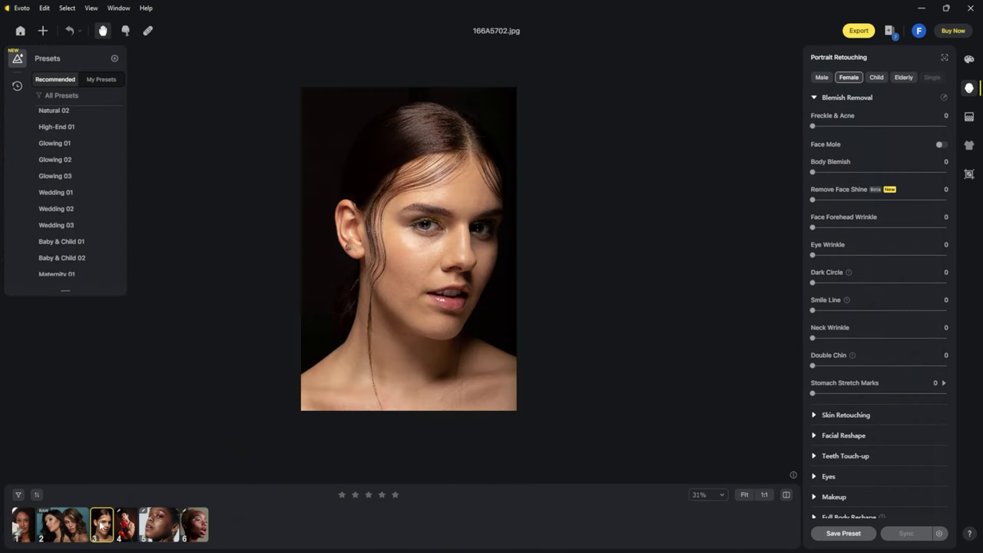
scroll(70, 170, up, 2)
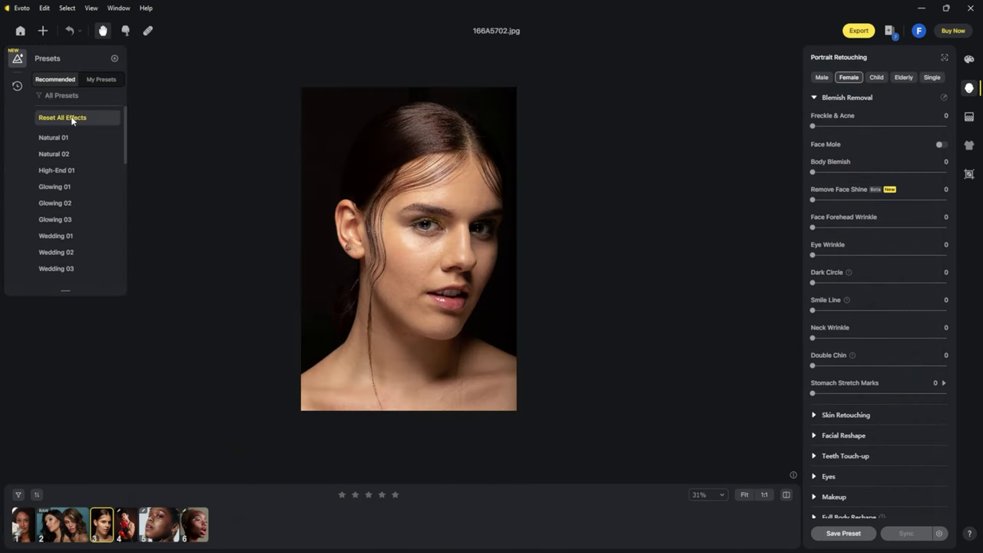
click(125, 524)
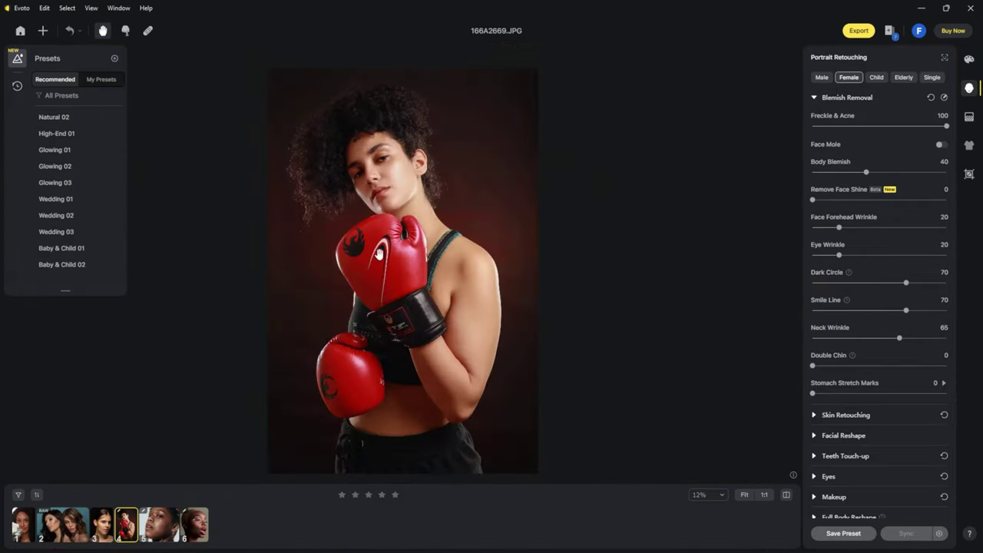
scroll(388, 196, up, 3)
scroll(66, 176, up, 2)
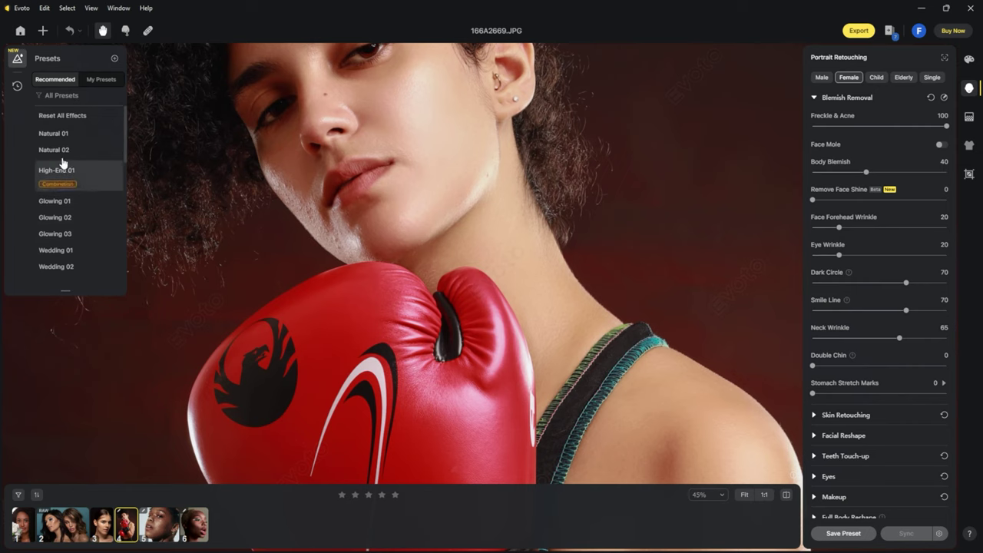
click(63, 117)
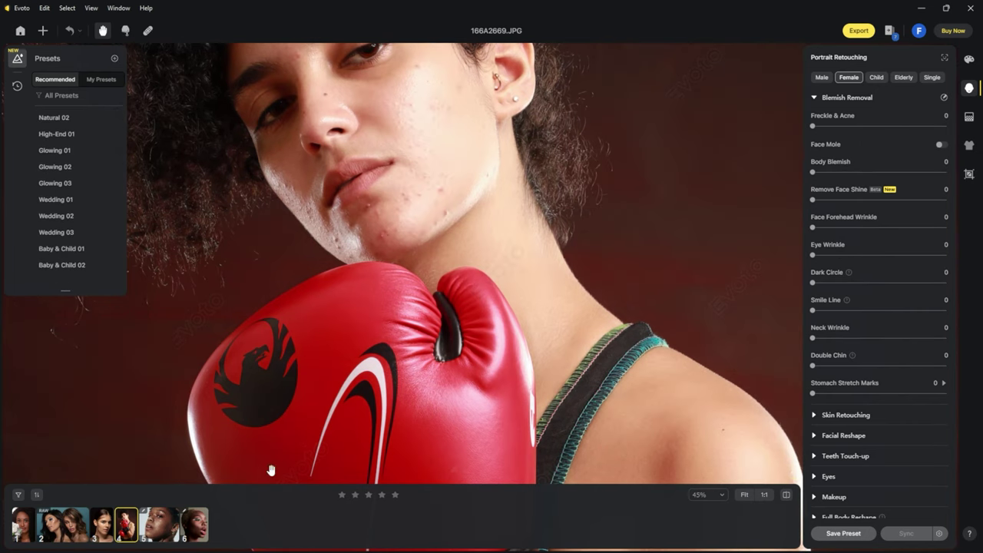
click(164, 530)
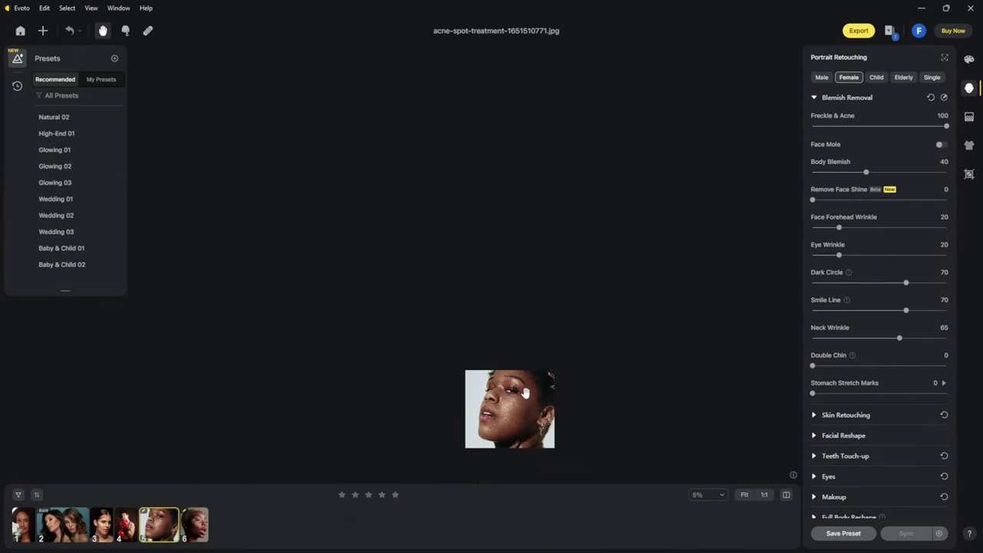
scroll(502, 360, up, 3)
scroll(77, 179, up, 2)
click(60, 118)
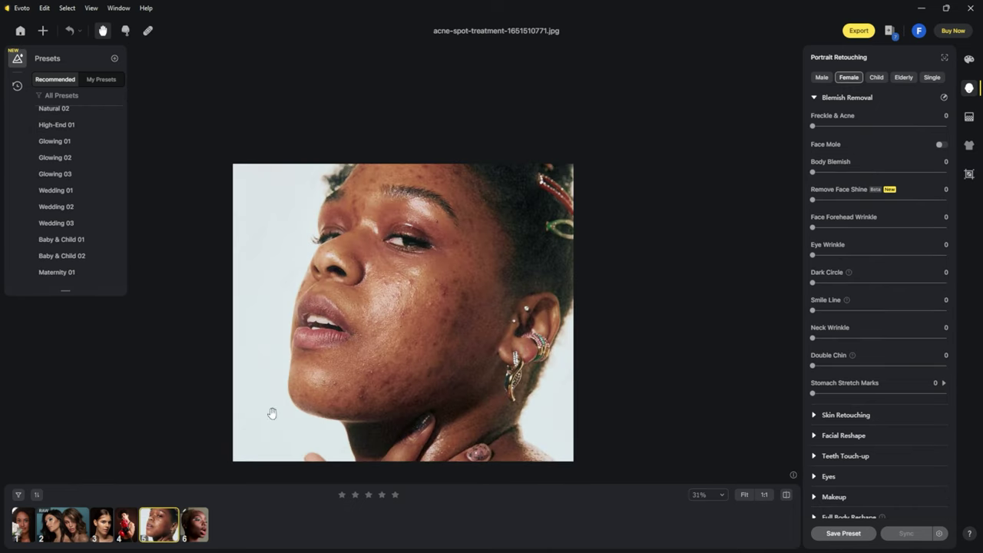
Reset the sixth portrait's effects, then open 166A0257.jpg and pan it upward.
click(195, 527)
scroll(84, 123, up, 2)
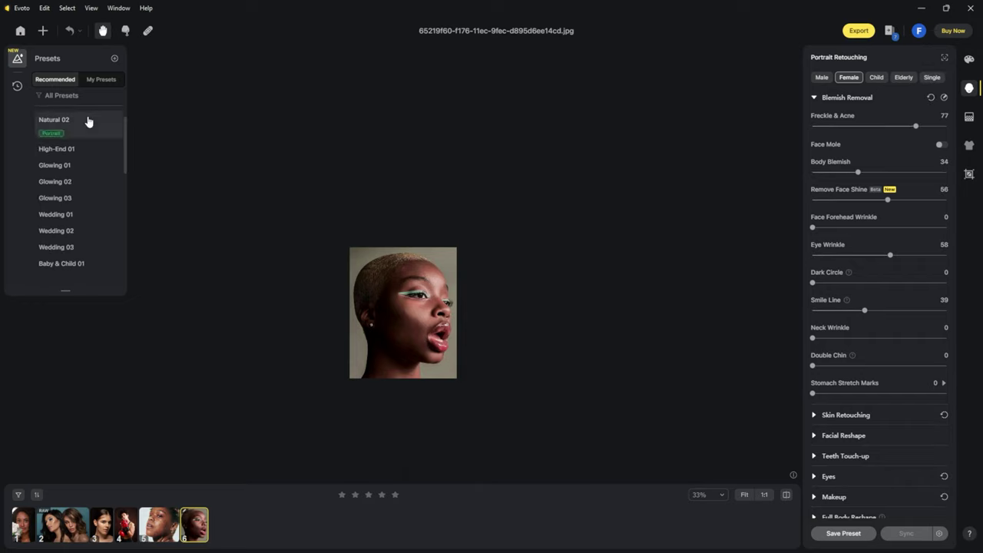
click(74, 115)
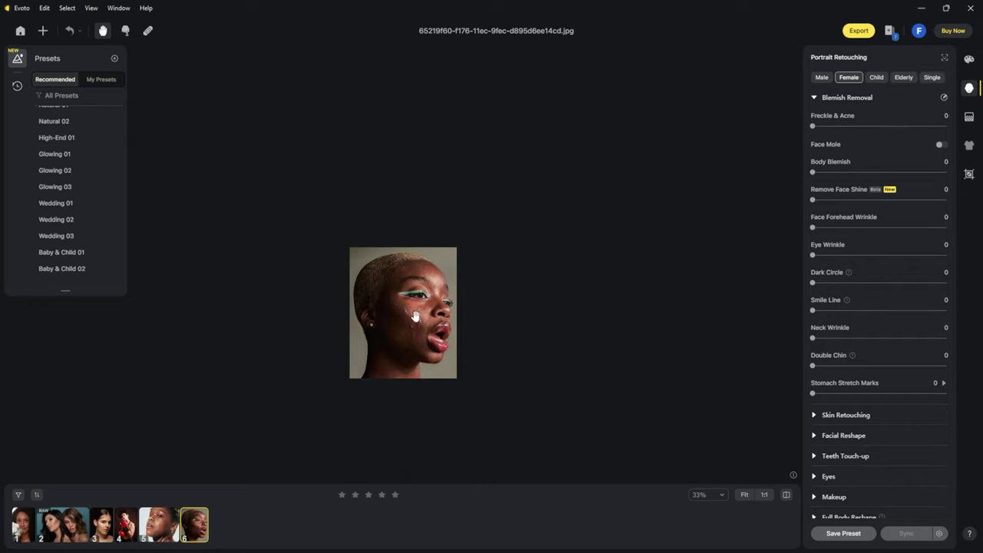
click(31, 530)
drag(406, 362, 410, 318)
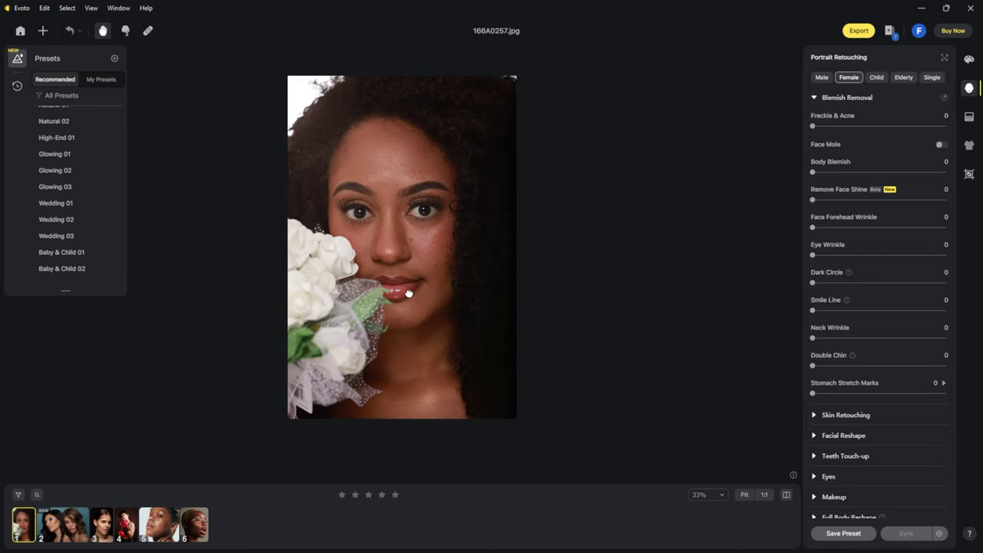
Apply High-End 01 to 166A0257.jpg, compare it with the original, and select all six photos with Ctrl+A.
scroll(410, 319, up, 3)
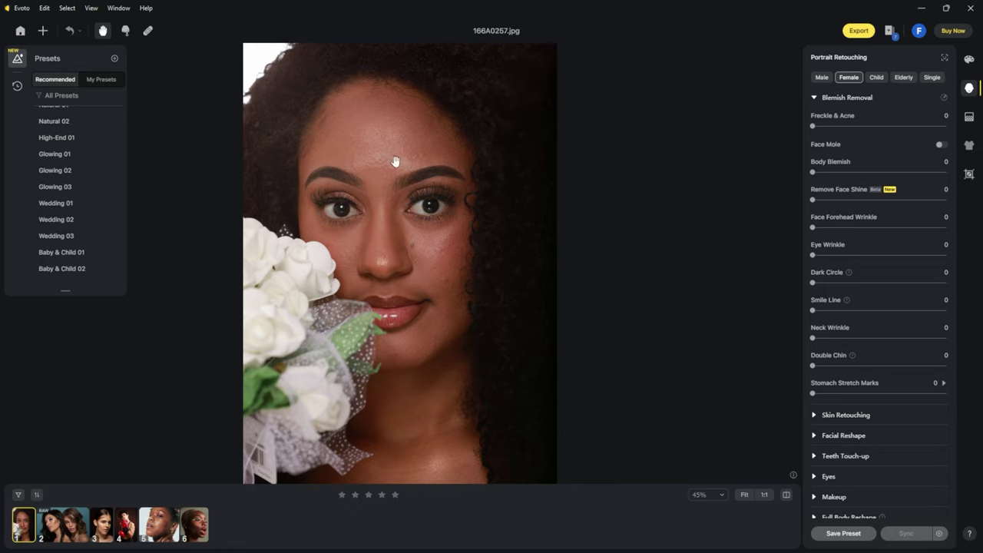
scroll(85, 226, up, 2)
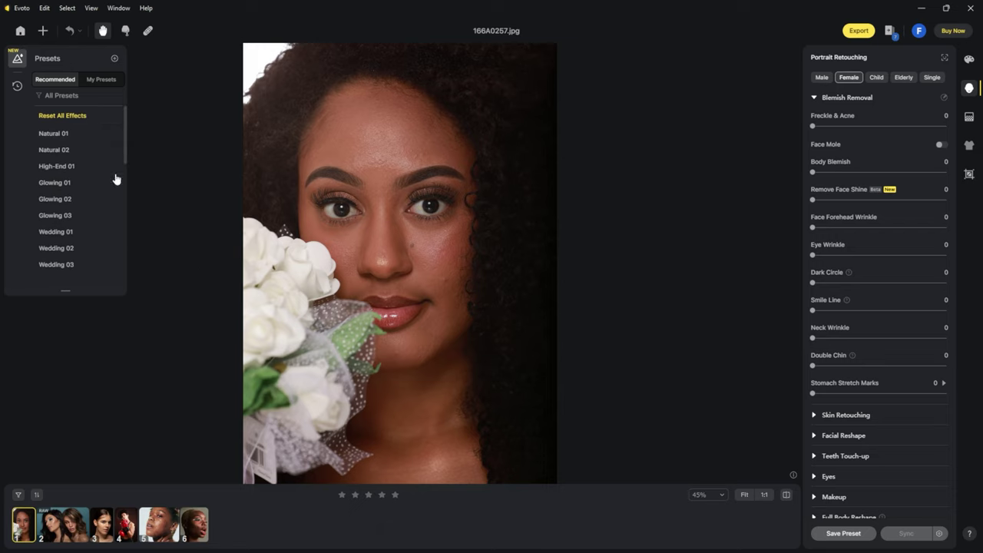
click(83, 180)
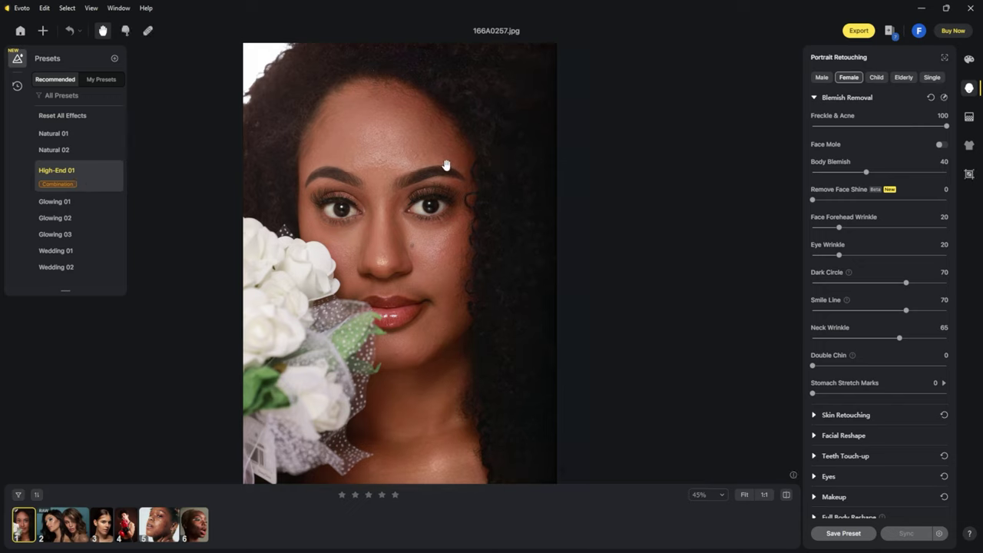
click(786, 495)
key(ctrl+a)
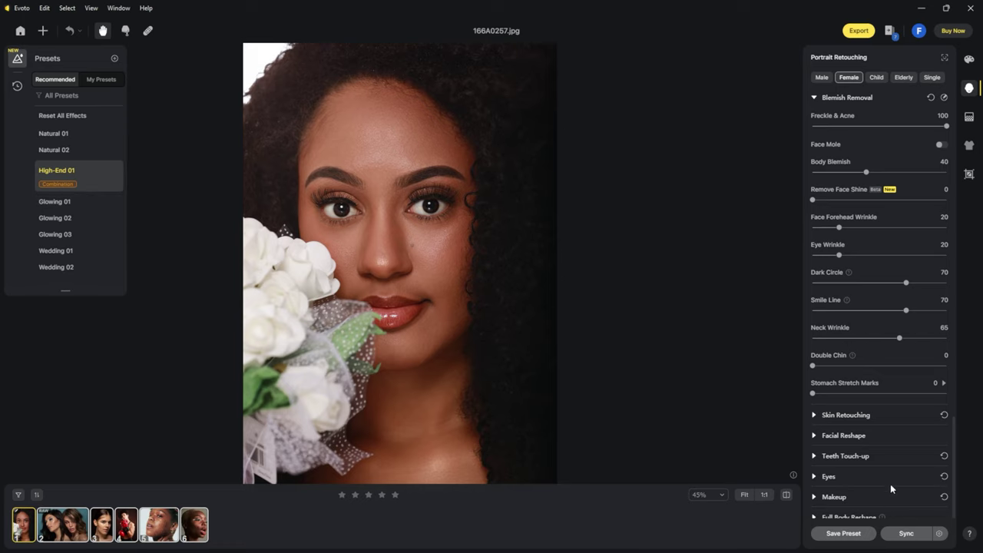
click(907, 534)
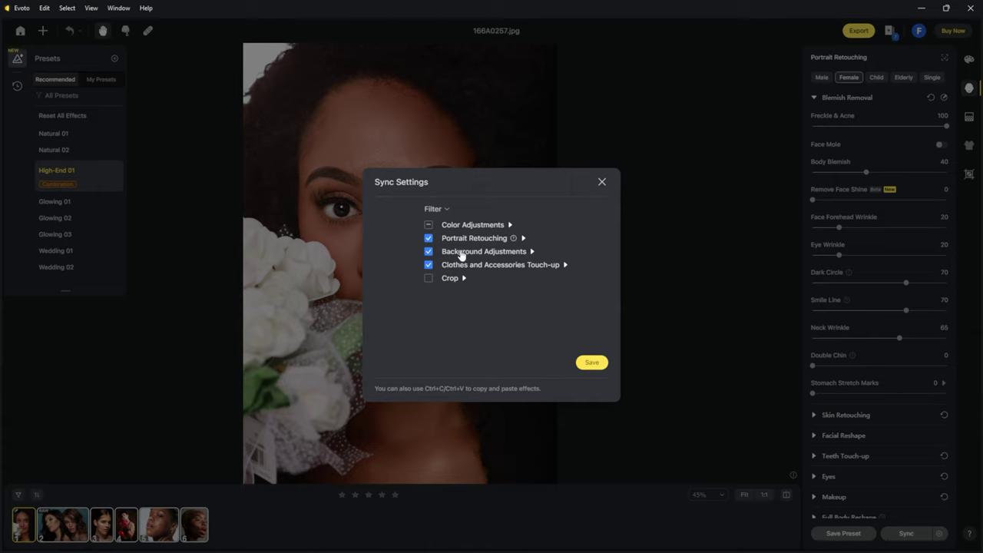
Sync the High-End 01 retouching to the other five photos with Crop left unchecked.
click(428, 279)
click(429, 278)
click(430, 281)
click(594, 363)
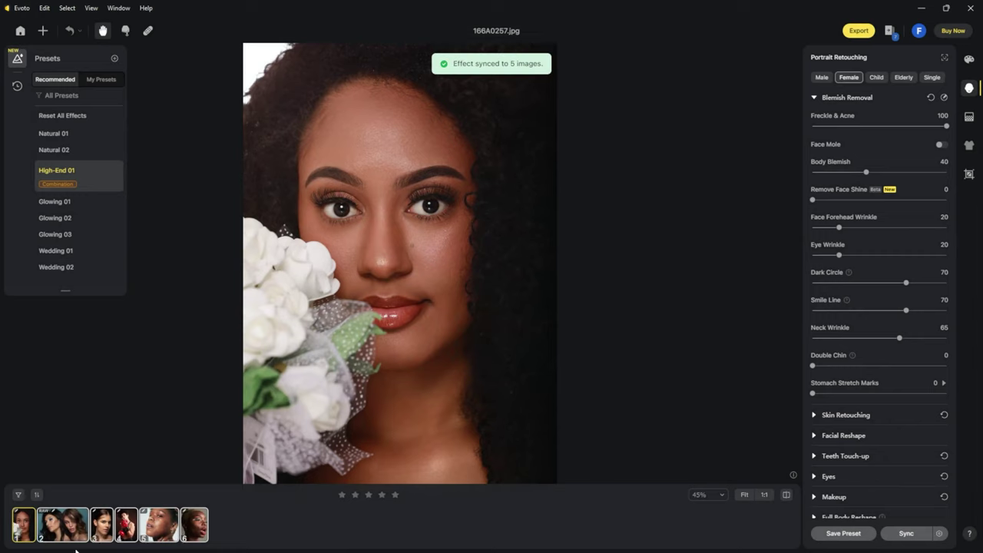
click(68, 525)
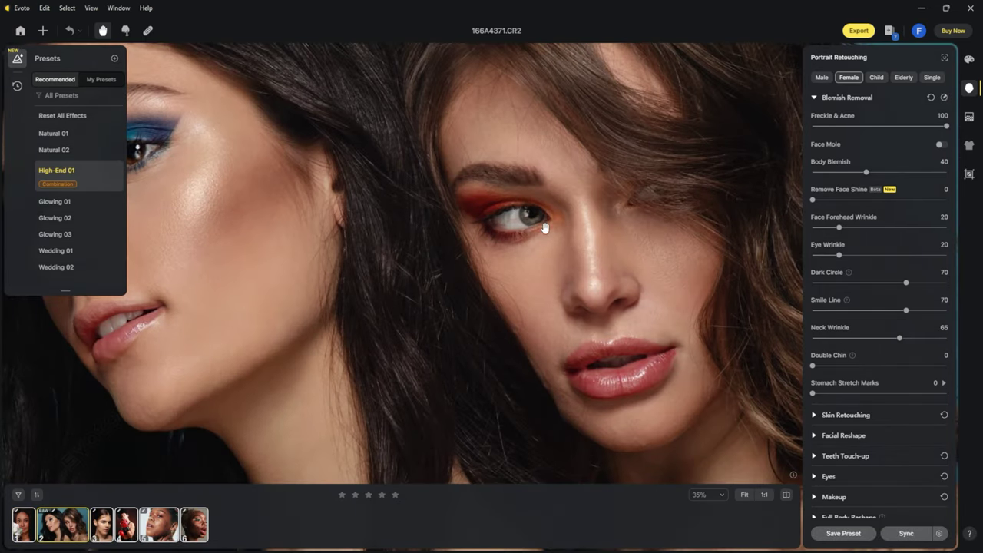
Check the synced retouching on 166A5702.jpg against the original.
click(100, 526)
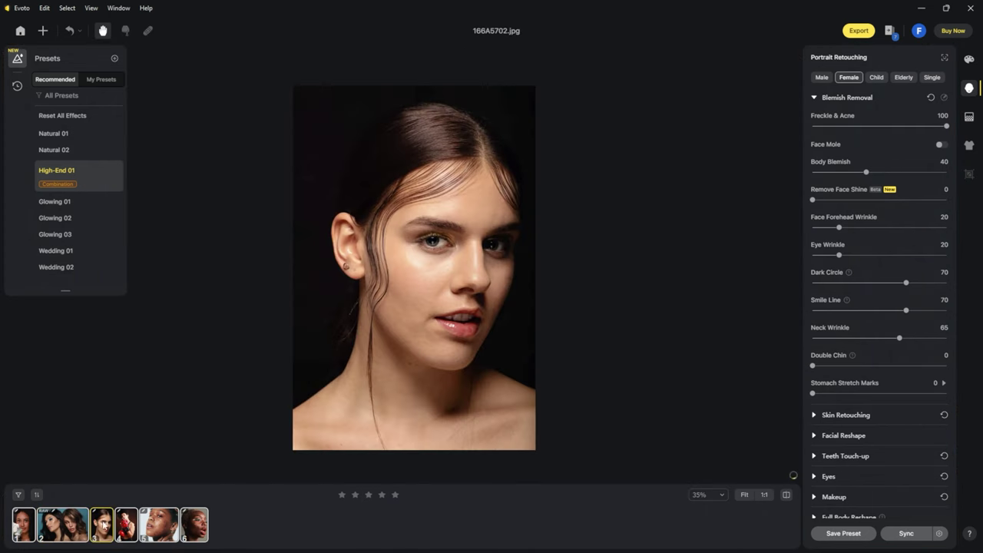
scroll(481, 244, down, 3)
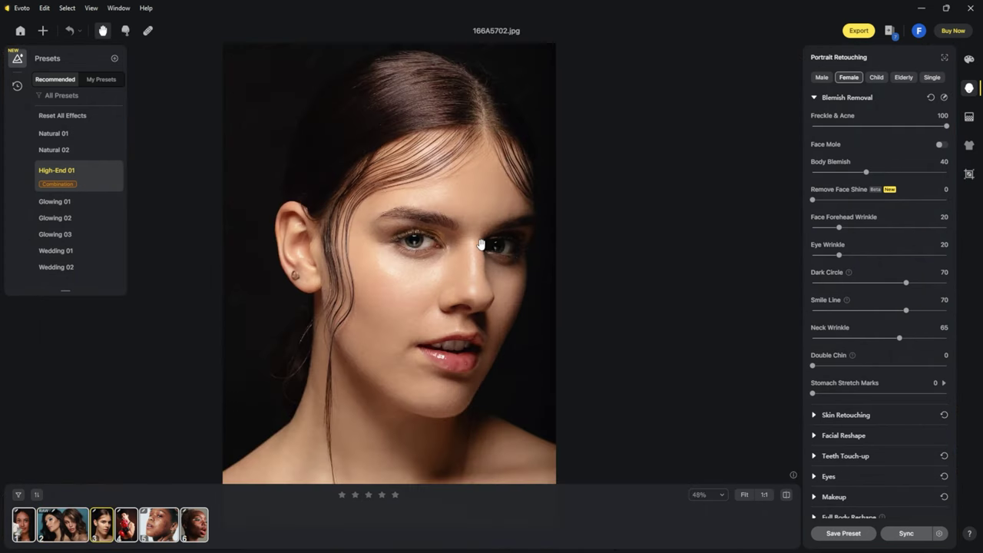
scroll(481, 244, up, 2)
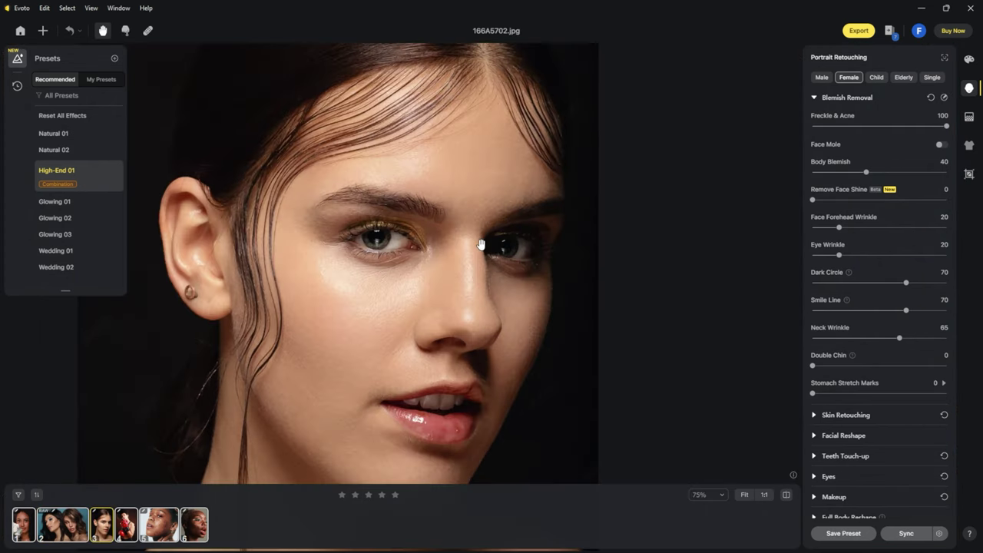
click(786, 496)
click(787, 496)
Inspect the synced edits on the boxing and acne-spot photos, comparing the acne-spot photo with its original.
click(122, 528)
scroll(355, 285, up, 2)
scroll(356, 285, up, 2)
scroll(356, 285, up, 1)
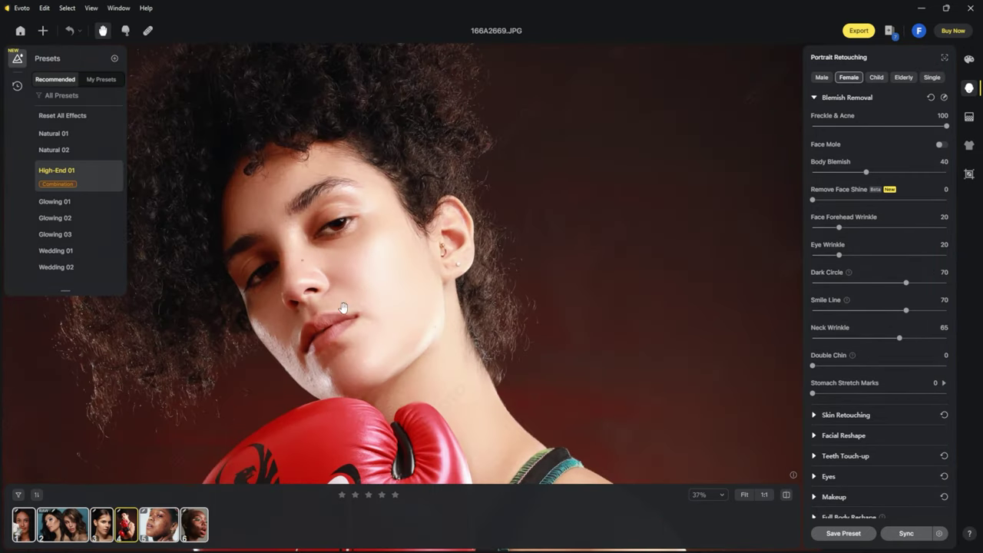
click(163, 527)
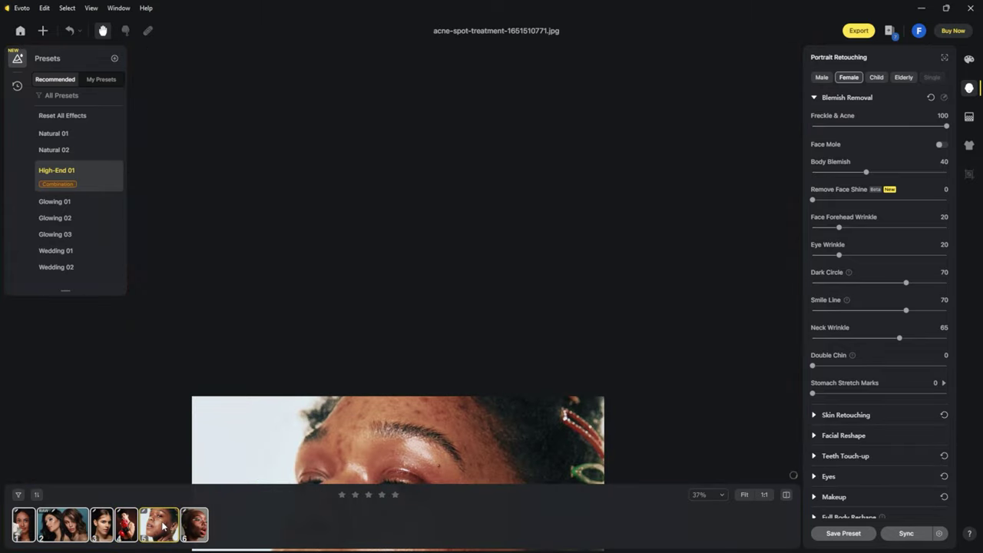
scroll(425, 242, up, 2)
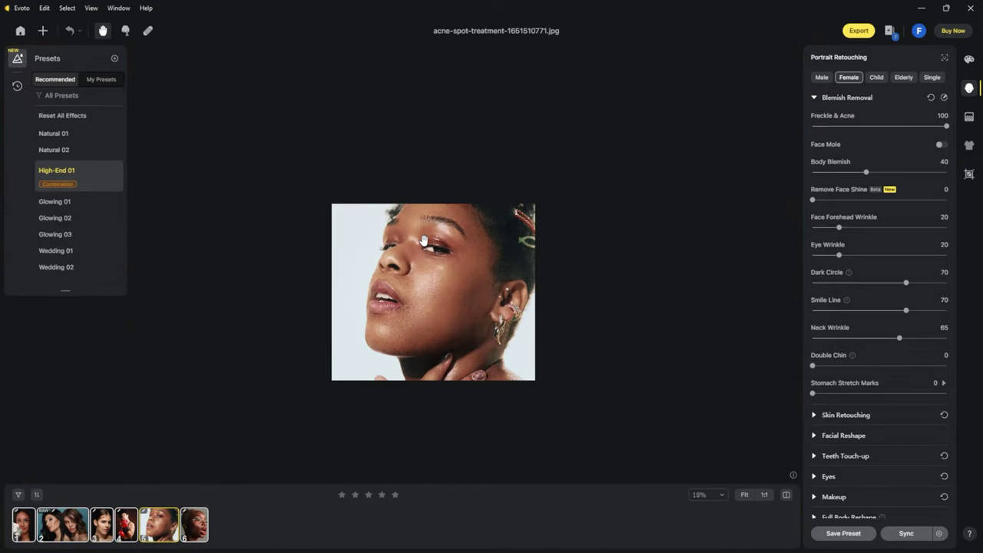
scroll(430, 254, up, 2)
scroll(441, 291, up, 1)
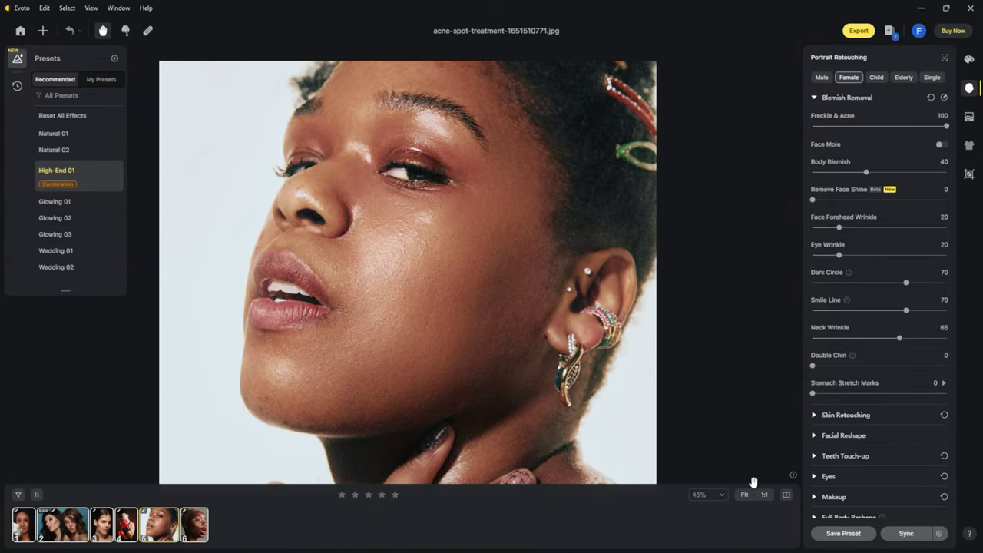
click(786, 495)
scroll(547, 336, down, 2)
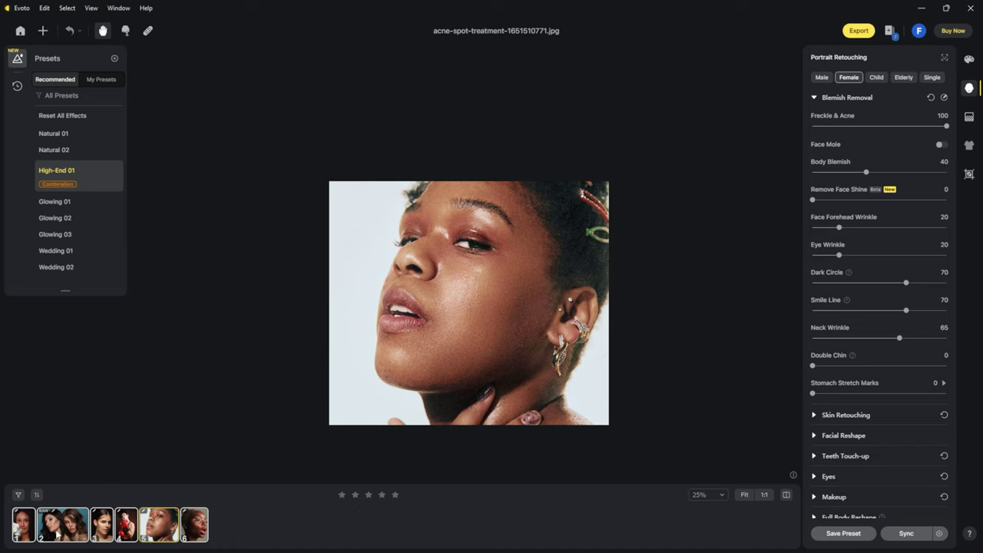
click(854, 33)
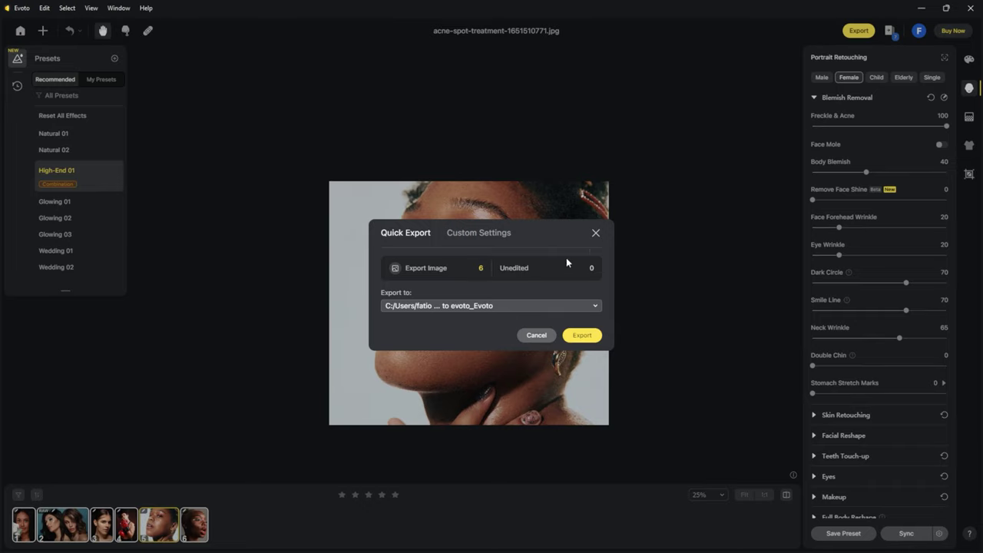
click(595, 232)
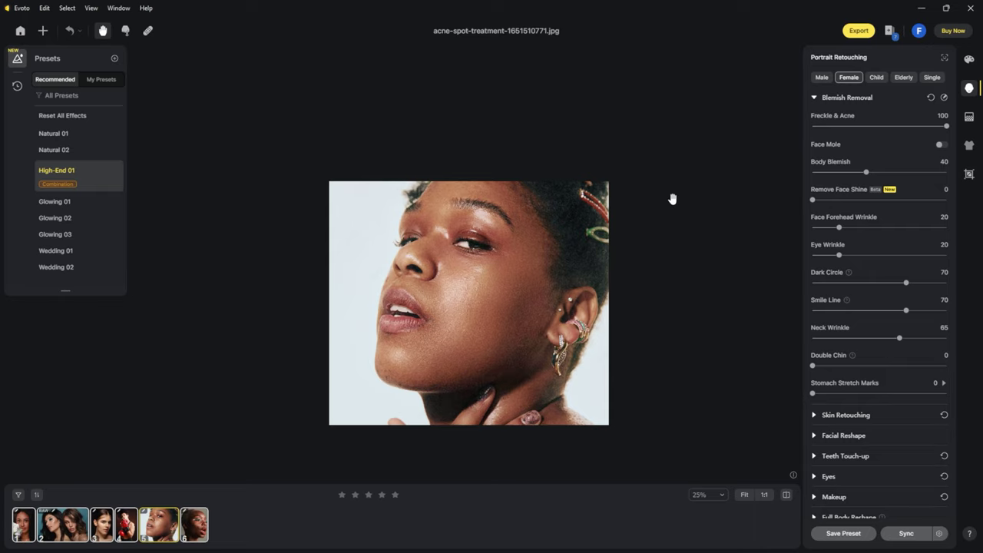
click(969, 147)
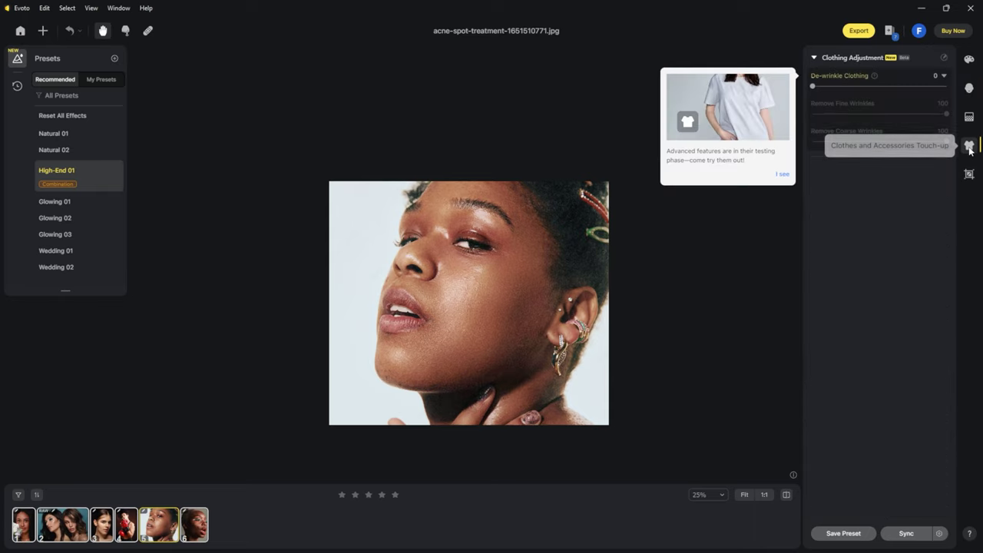